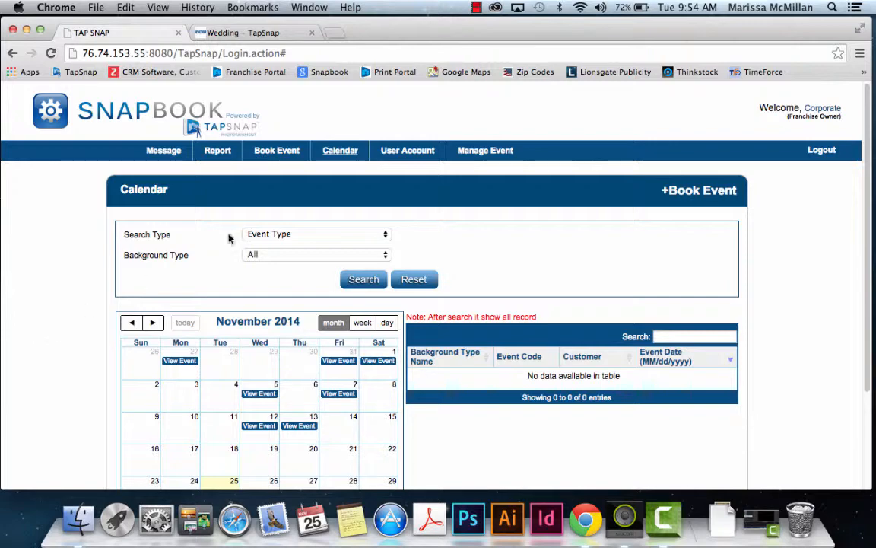
Step: Bring up the Manage Event dropdown from the November 2014 calendar page
mouse_move(472, 154)
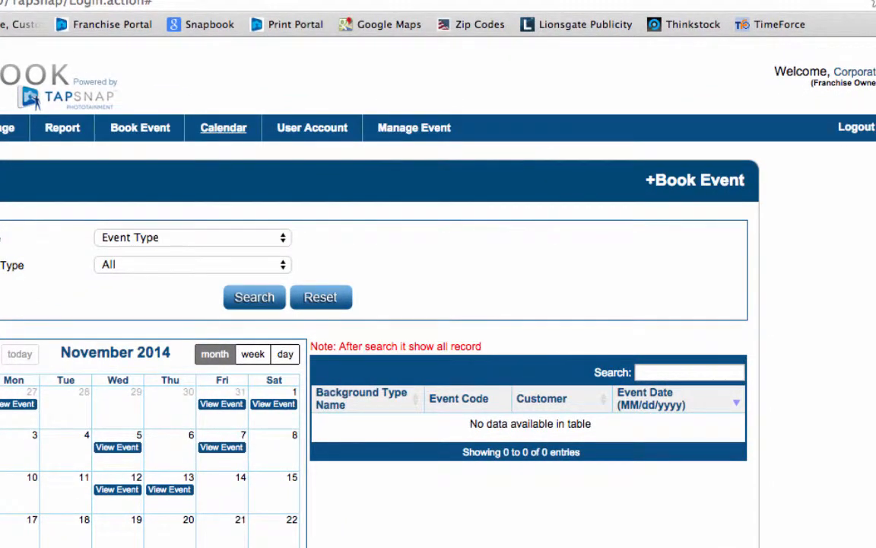
mouse_move(432, 141)
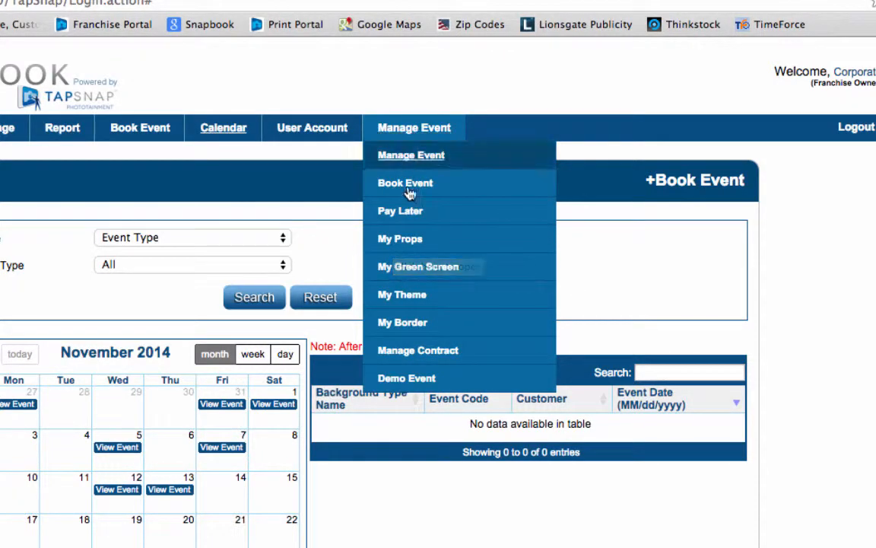
Step: Add an active green-screen background named 'wedding' using green_screen.jpg from the Snapbook Video folder
click(413, 267)
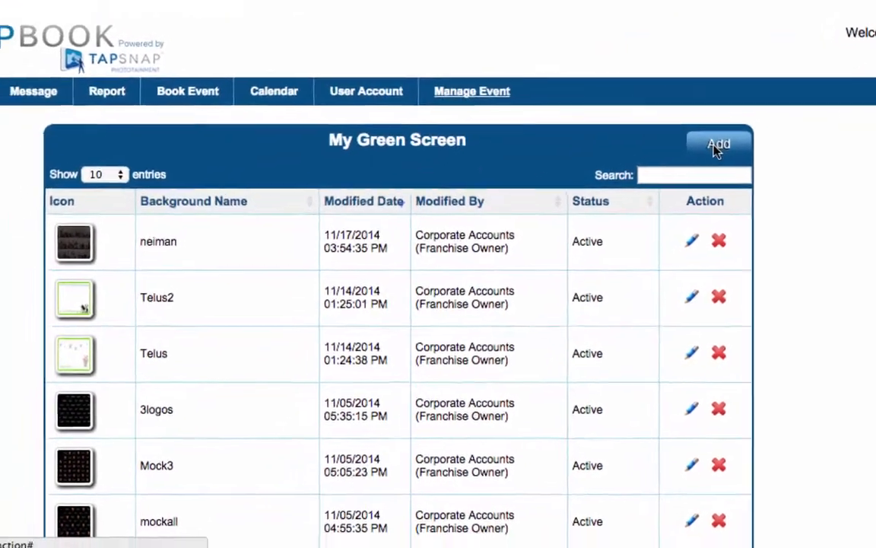
click(651, 178)
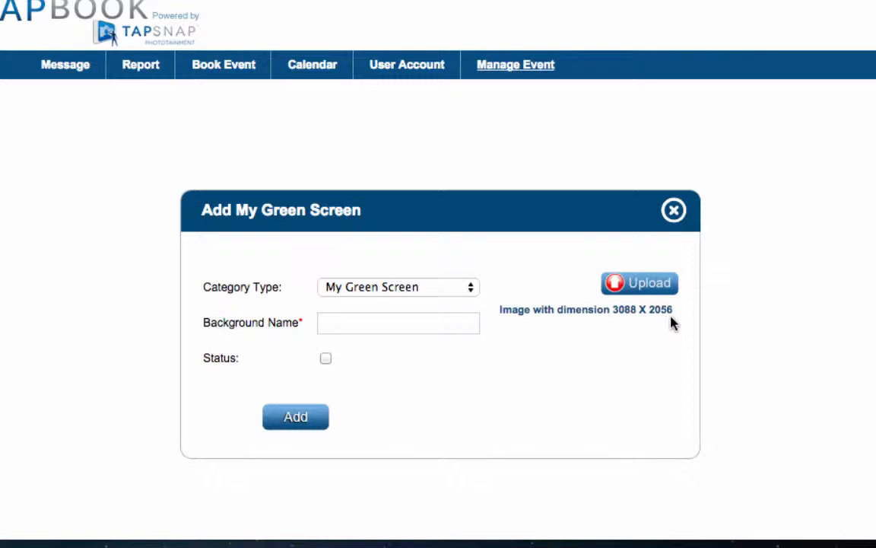
click(635, 296)
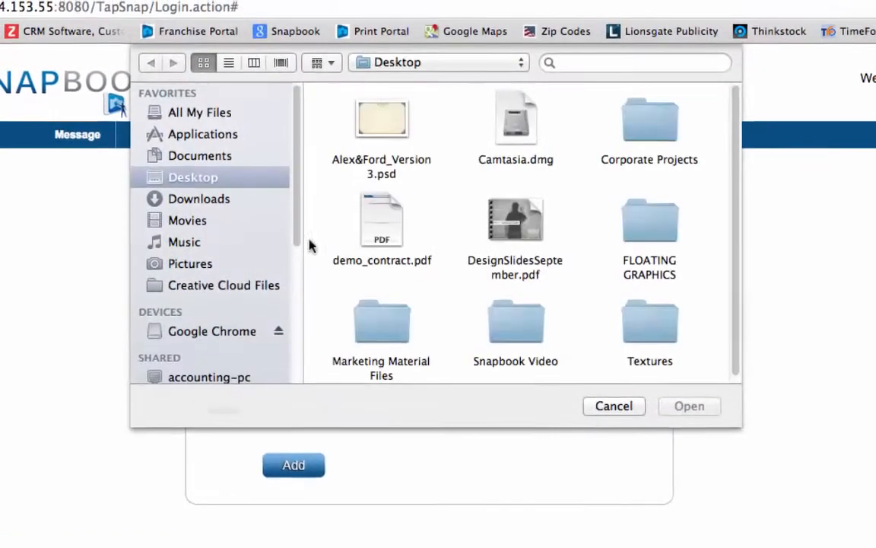
double_click(525, 320)
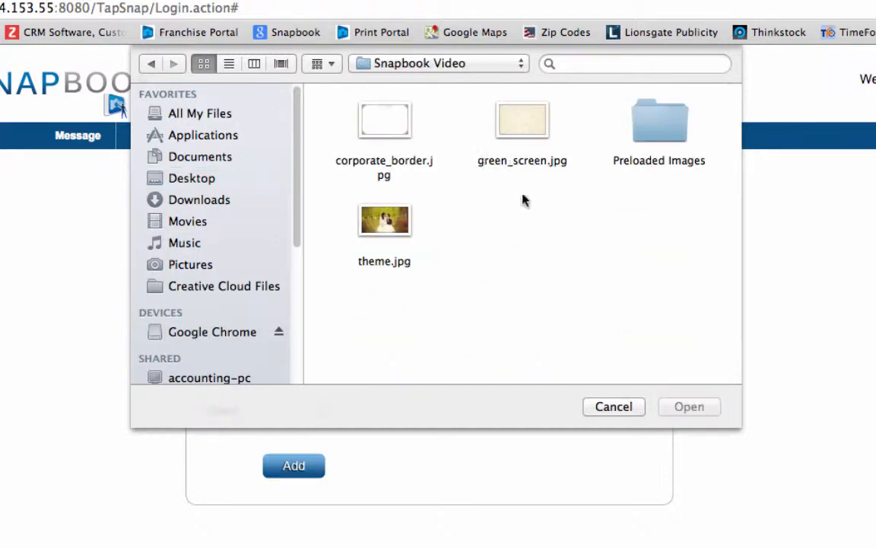
click(521, 123)
click(685, 406)
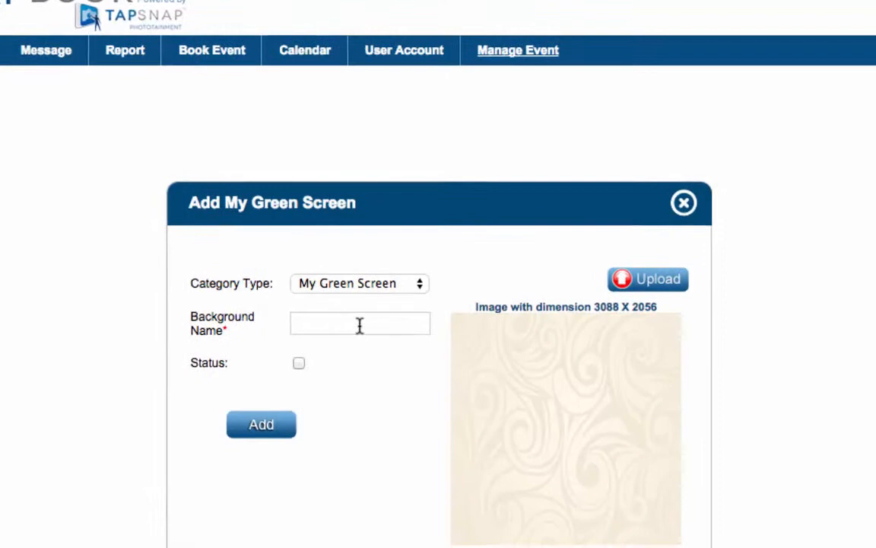
click(362, 360)
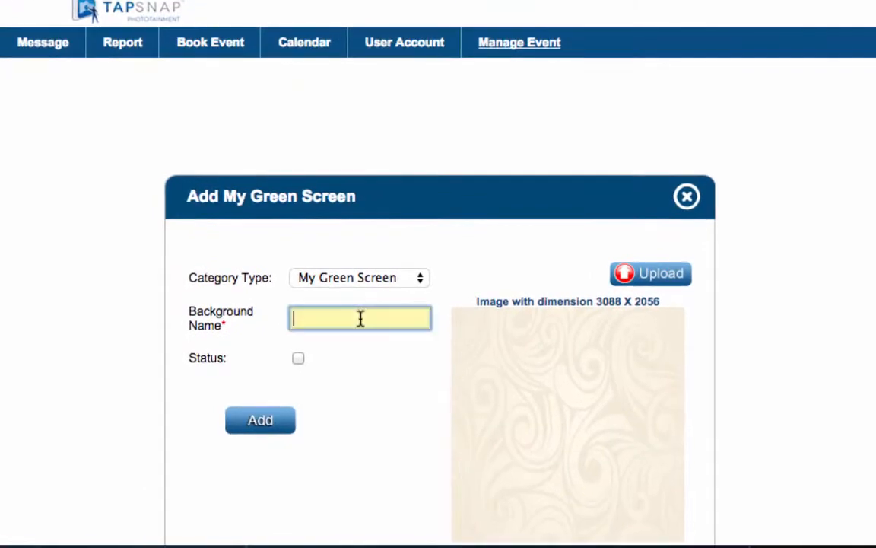
text(wedding)
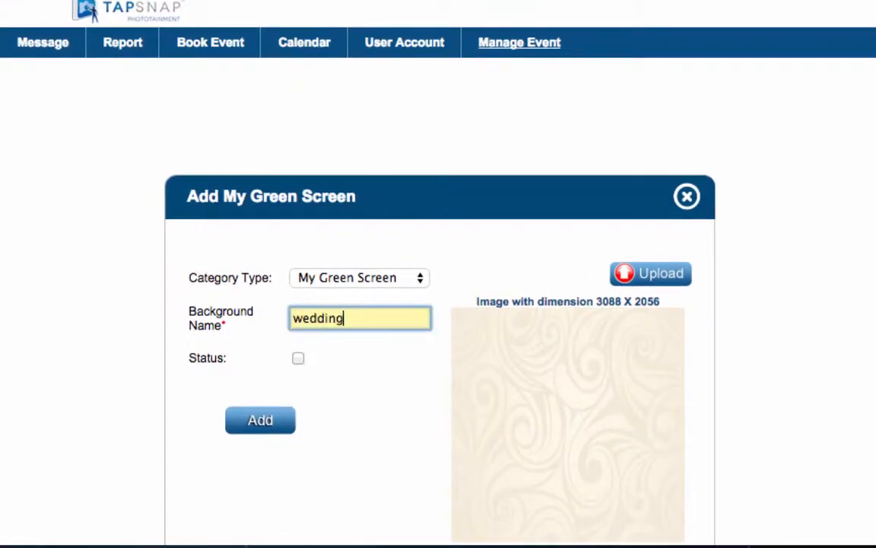
click(299, 359)
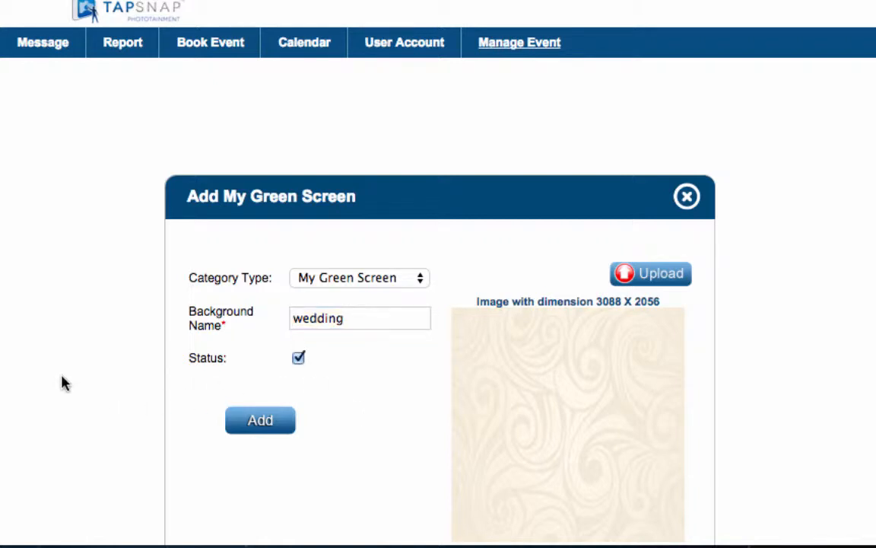
click(260, 425)
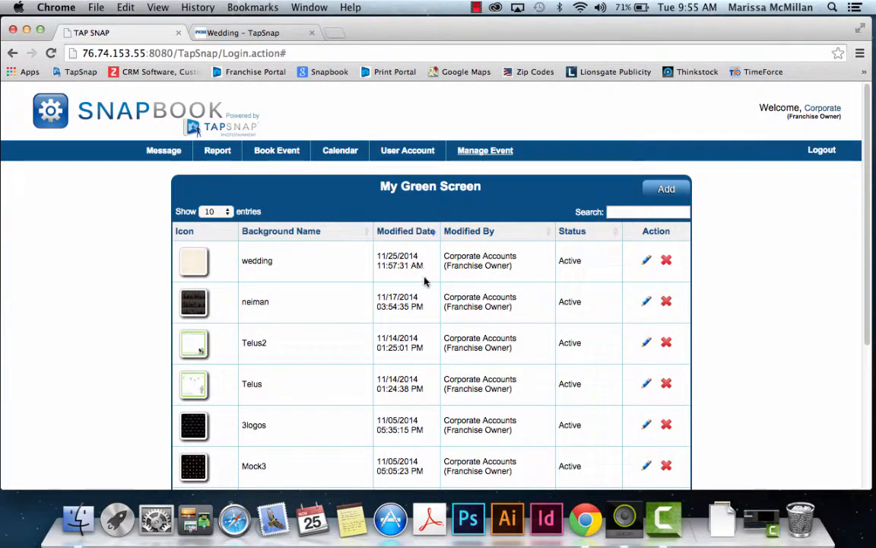
mouse_move(486, 155)
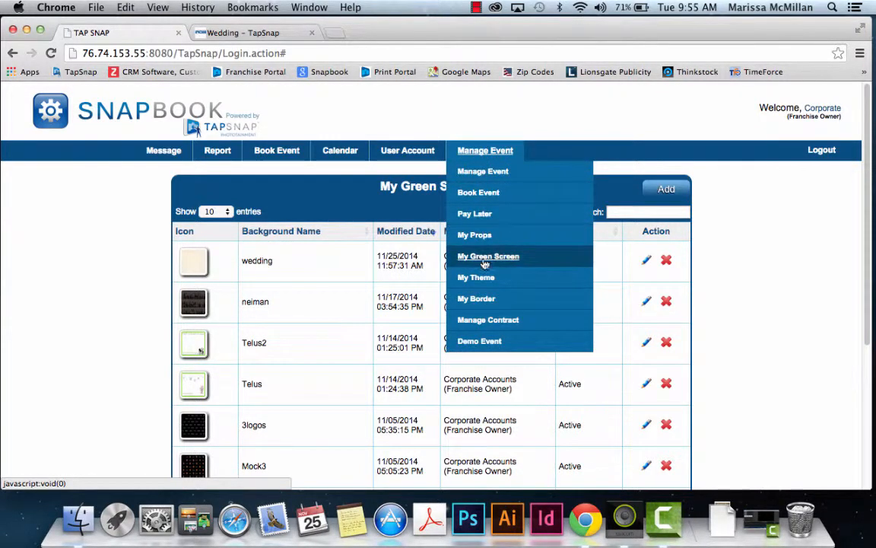
Step: Create an active event theme named 'wedding' with the uploaded theme.jpg image
click(476, 281)
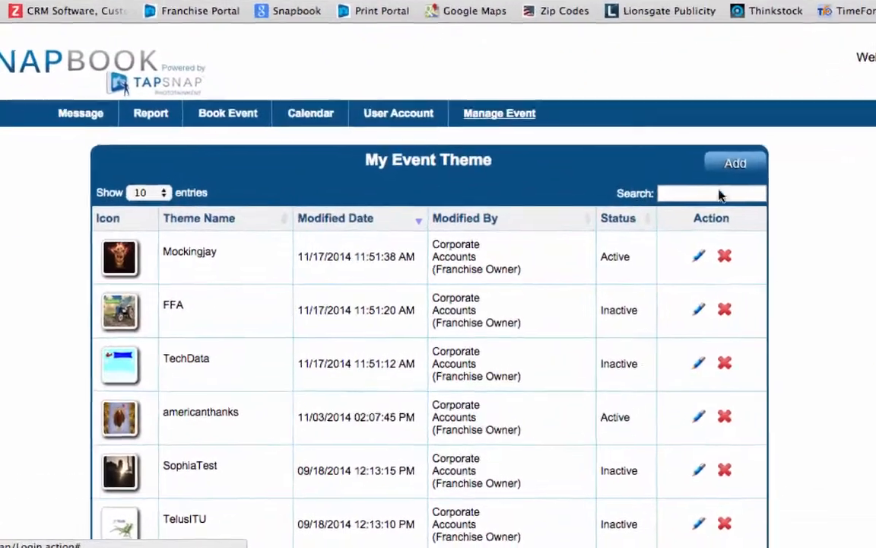
click(734, 163)
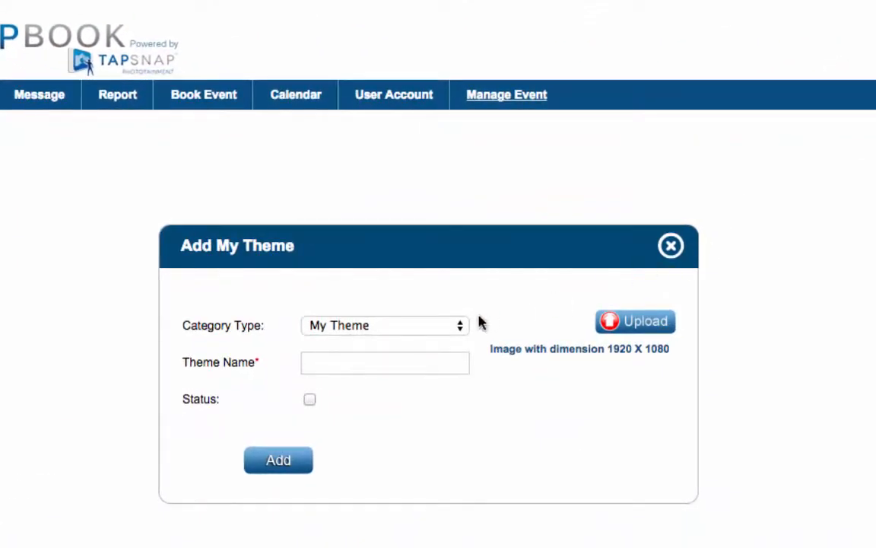
click(633, 335)
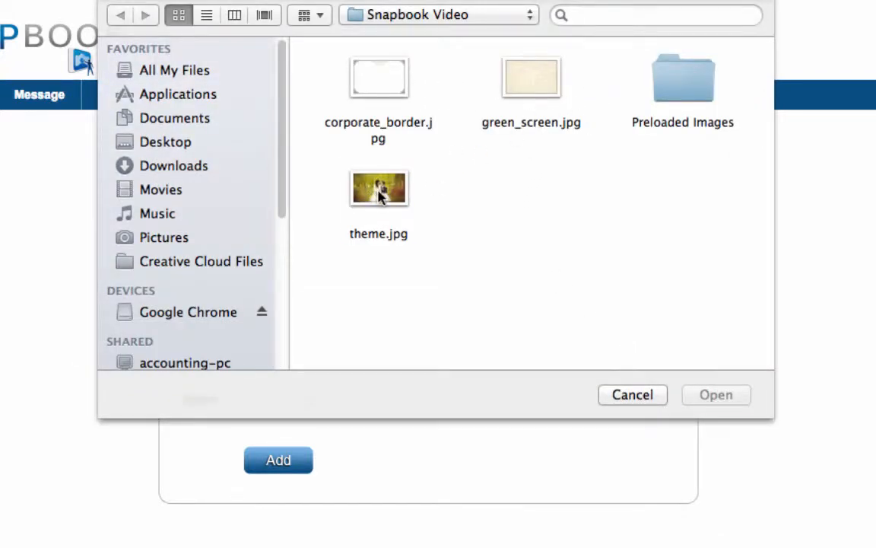
click(349, 183)
click(700, 399)
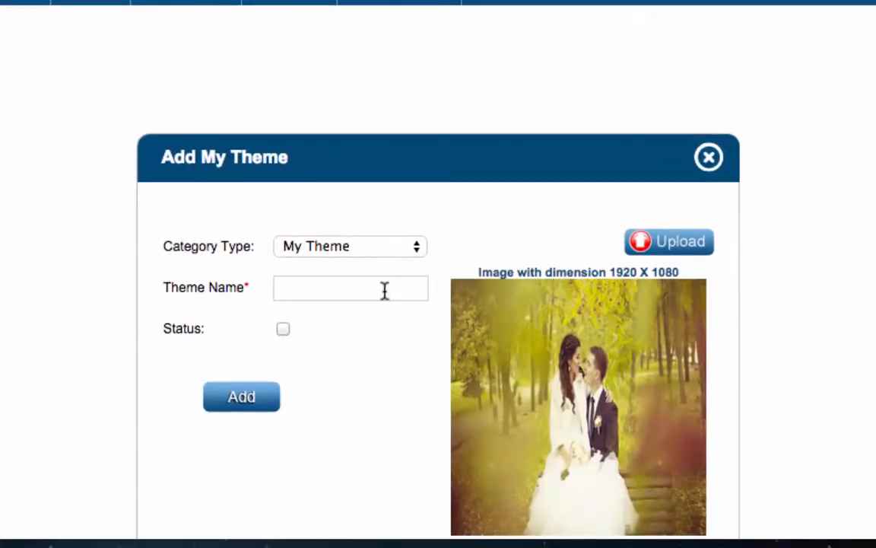
click(422, 363)
text(wedding)
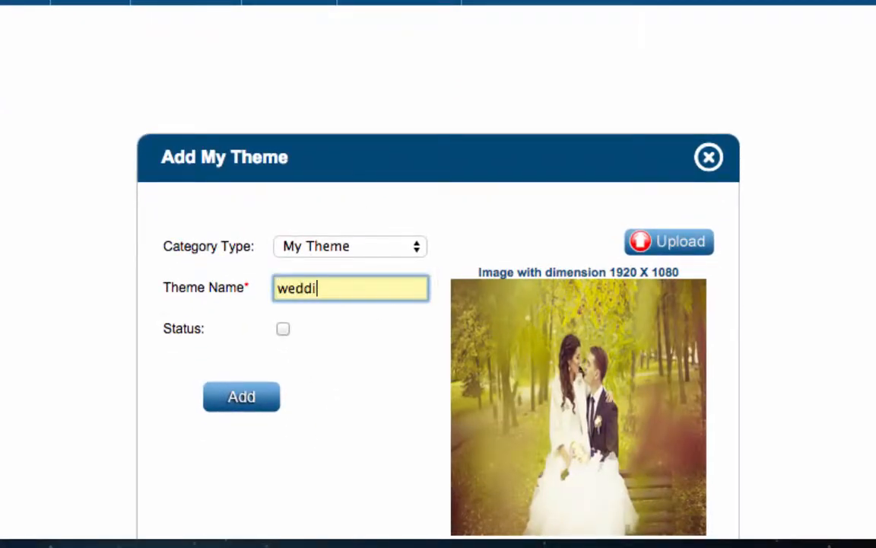
click(283, 330)
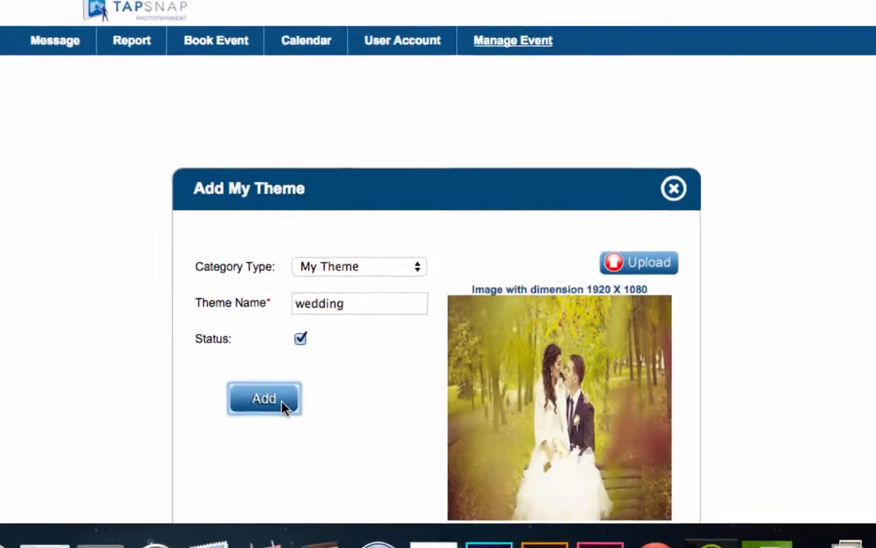
click(281, 405)
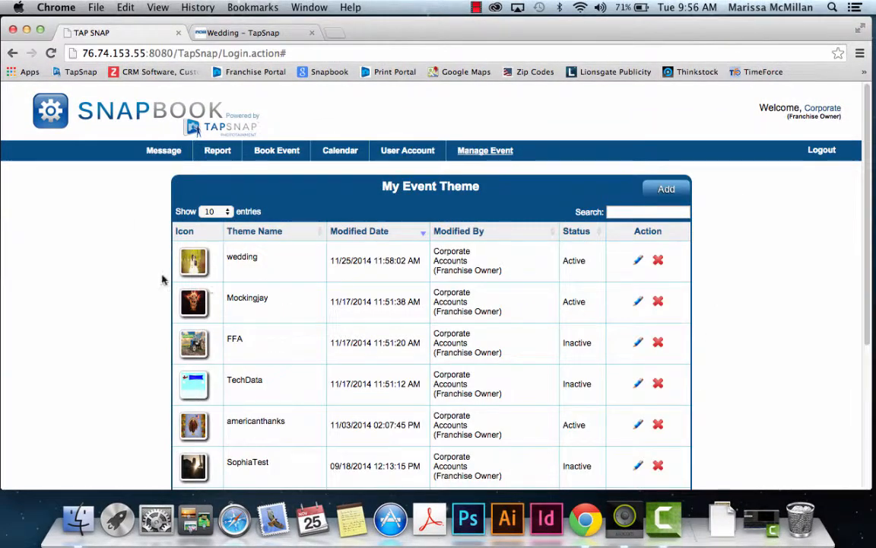
mouse_move(487, 152)
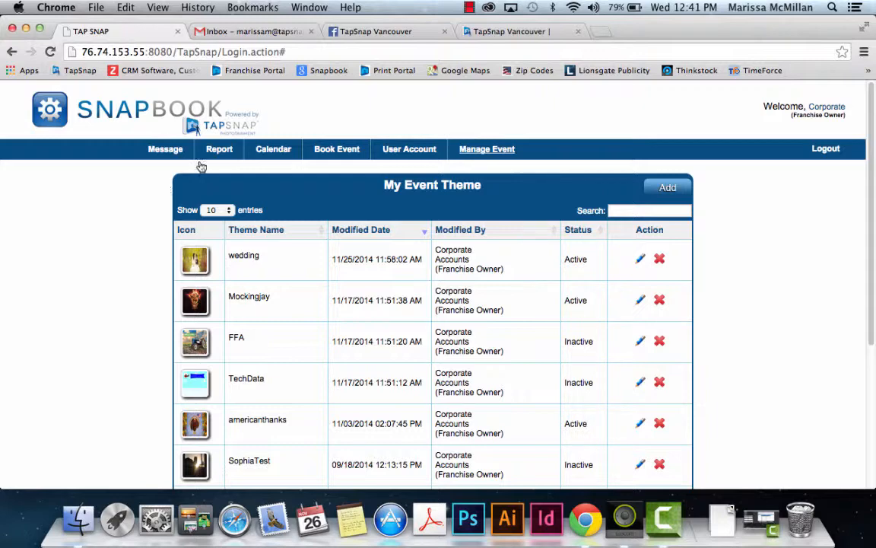
mouse_move(388, 145)
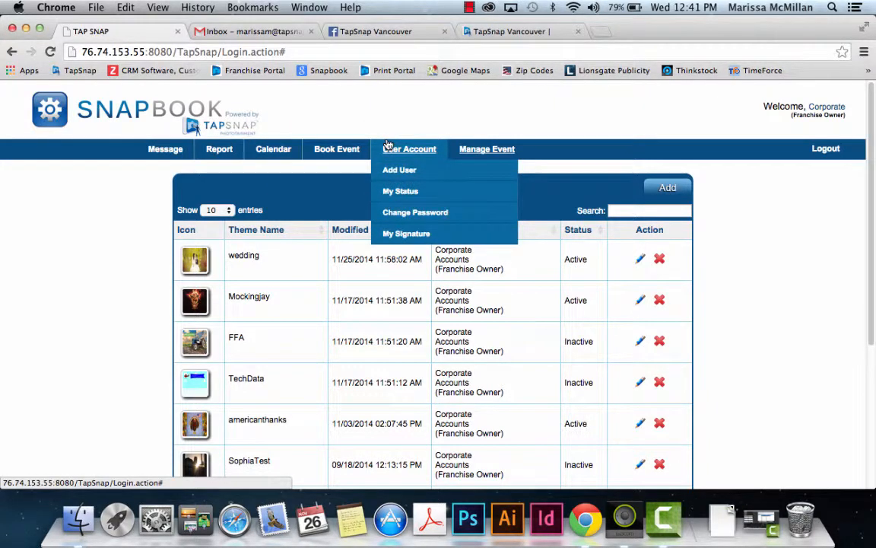
click(389, 150)
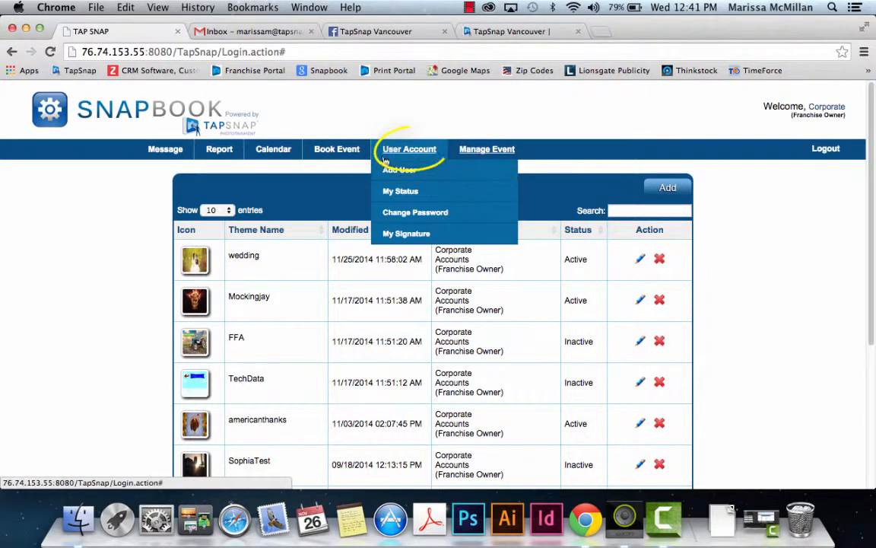
click(398, 237)
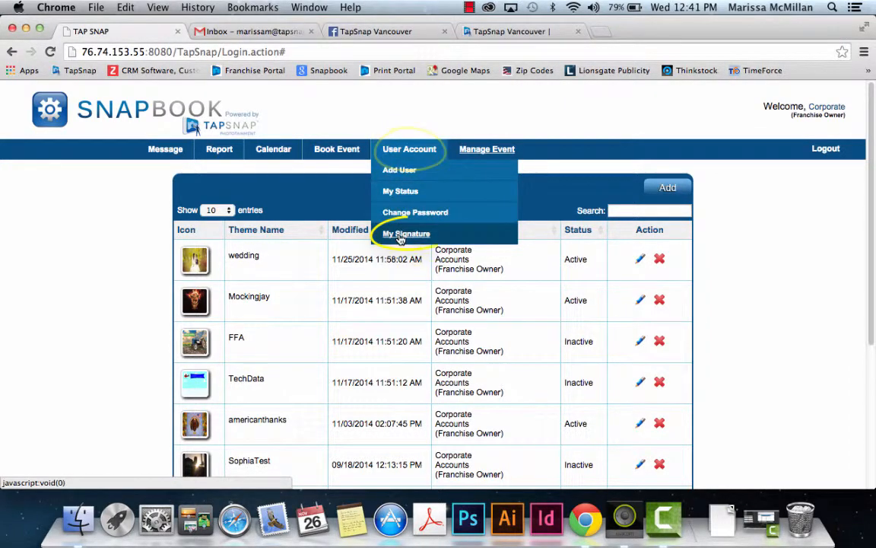
scroll(401, 240, down, 2)
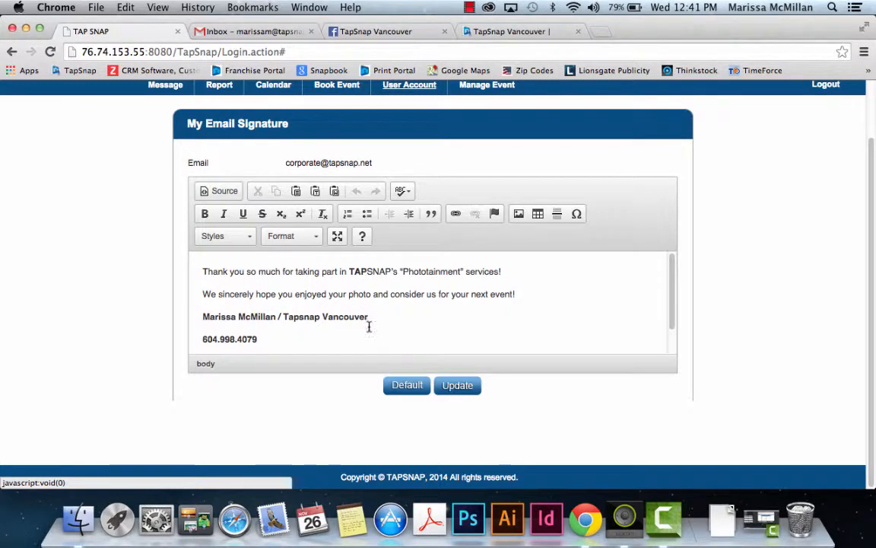
scroll(284, 336, up, 1)
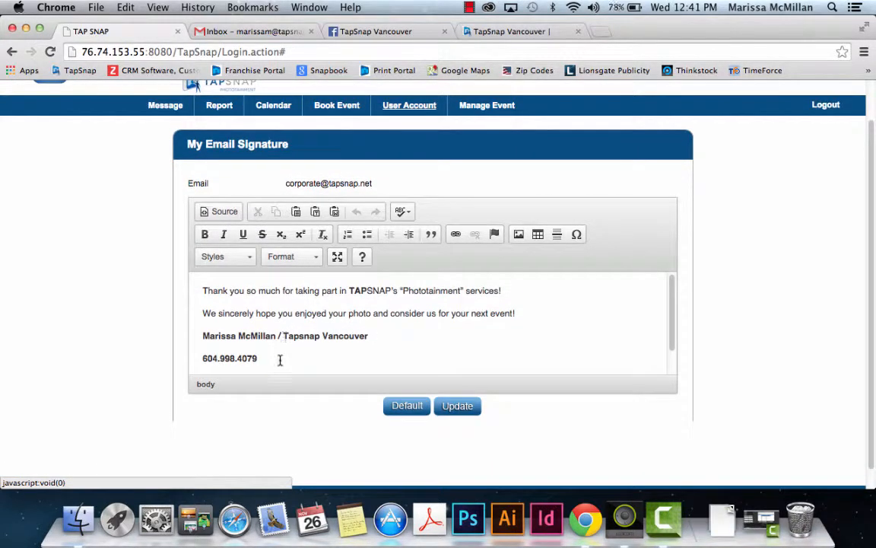
scroll(280, 361, up, 1)
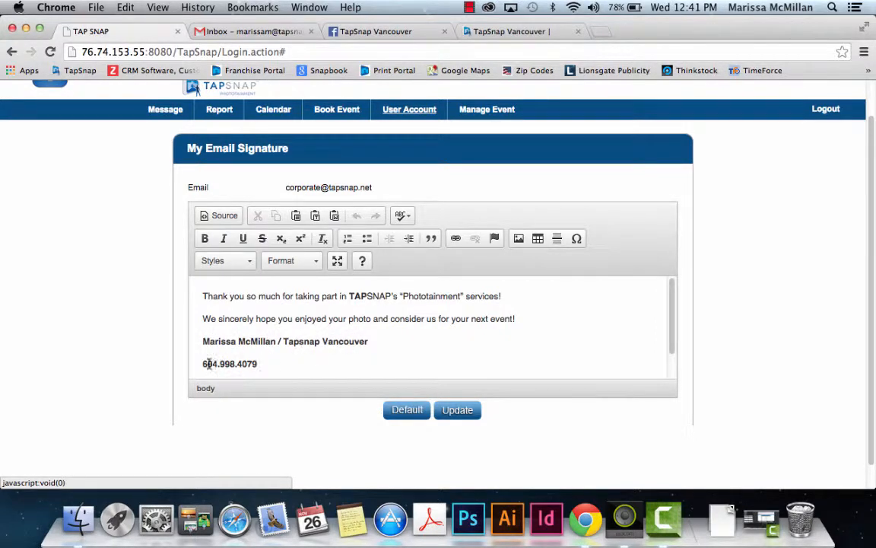
scroll(264, 363, down, 3)
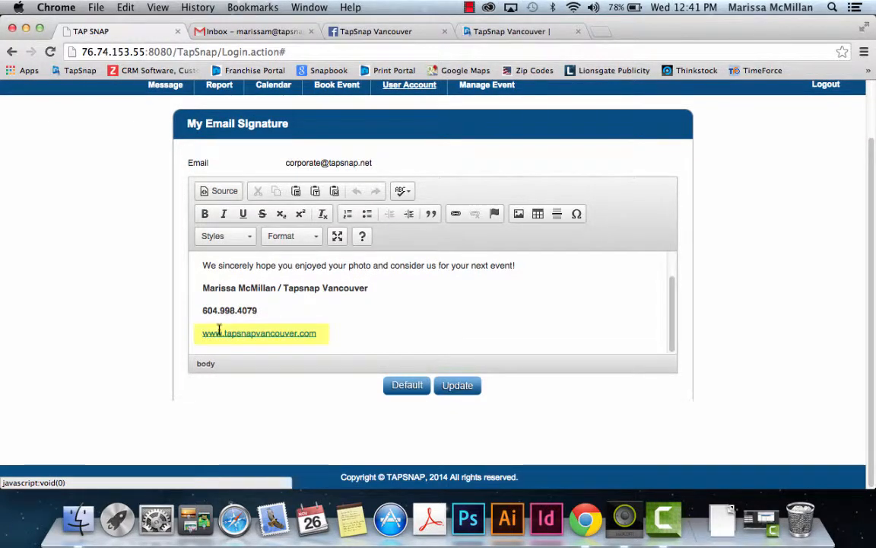
click(330, 332)
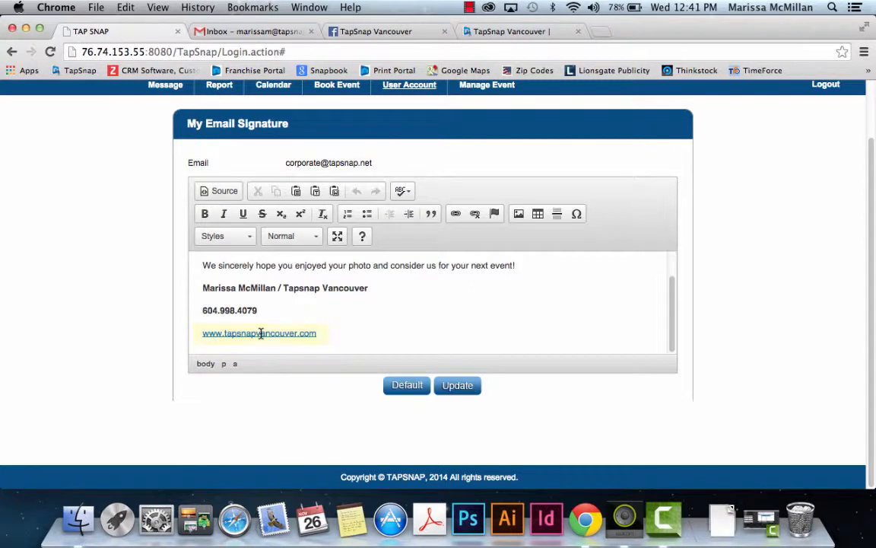
drag(318, 332, 203, 334)
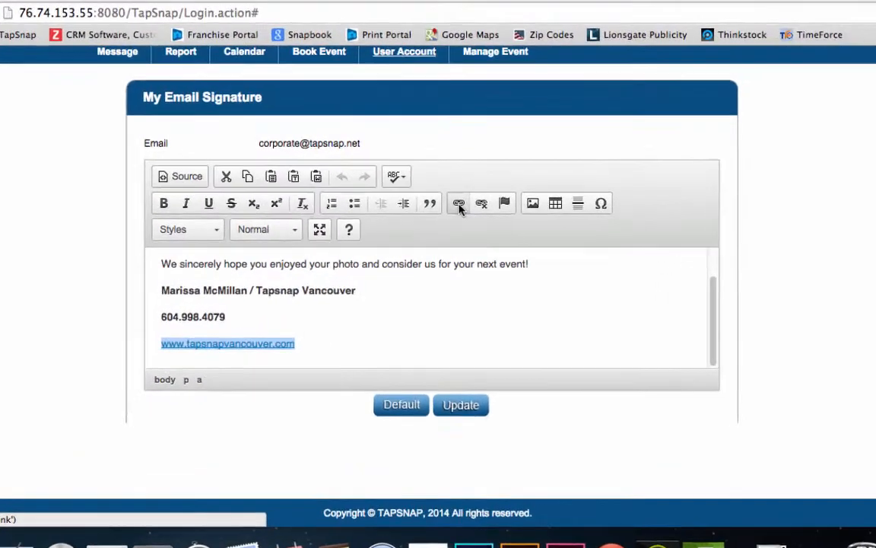
click(456, 215)
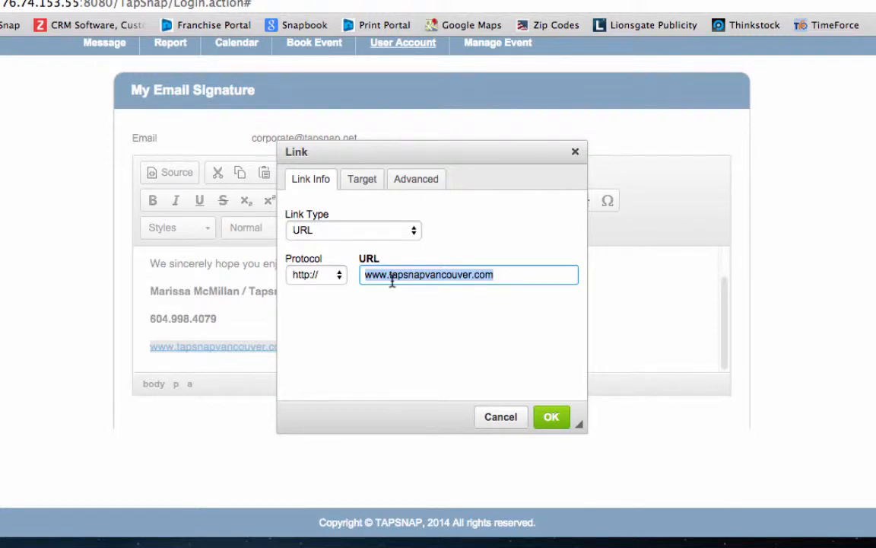
click(500, 276)
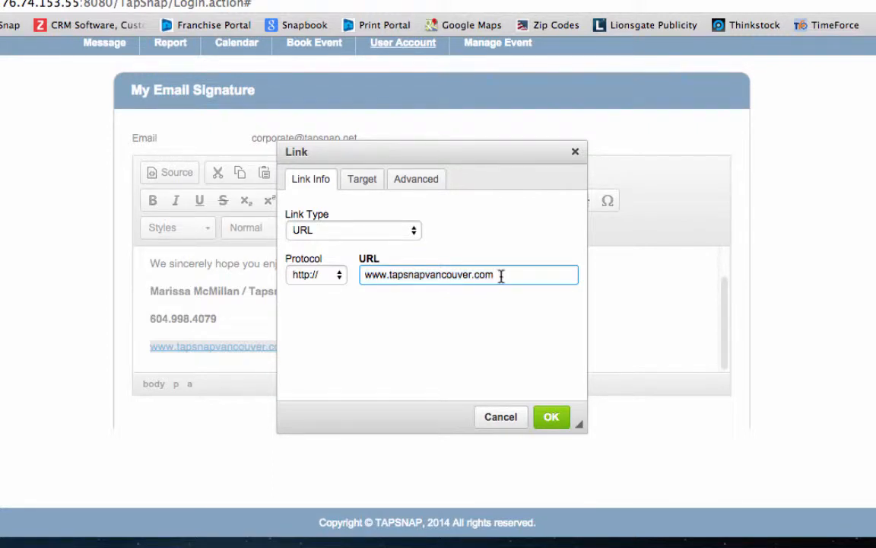
drag(501, 275, 318, 274)
key(BackSpace)
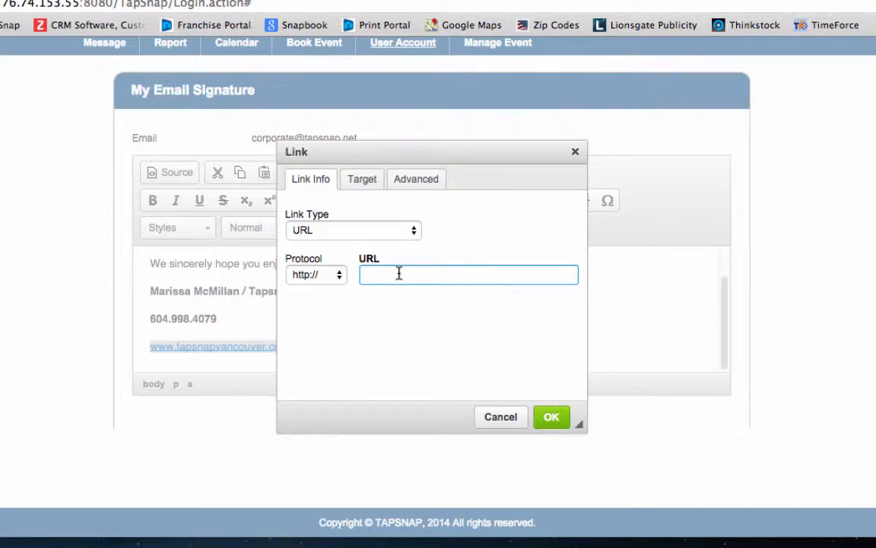
text(www.tapsnapvancouver.com)
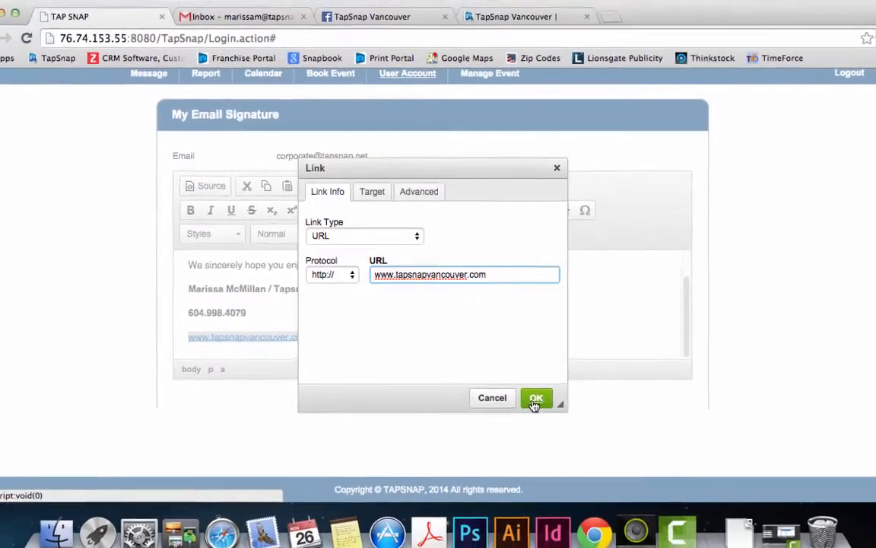
click(550, 417)
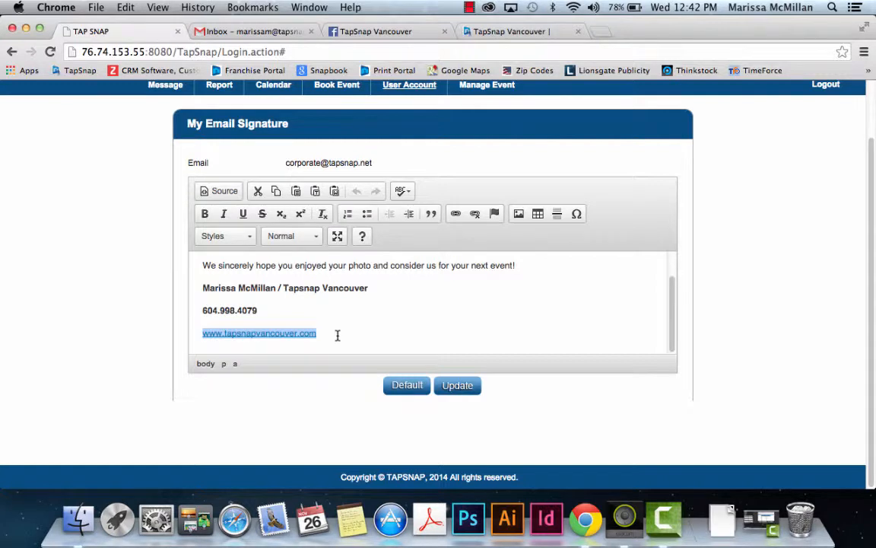
click(450, 386)
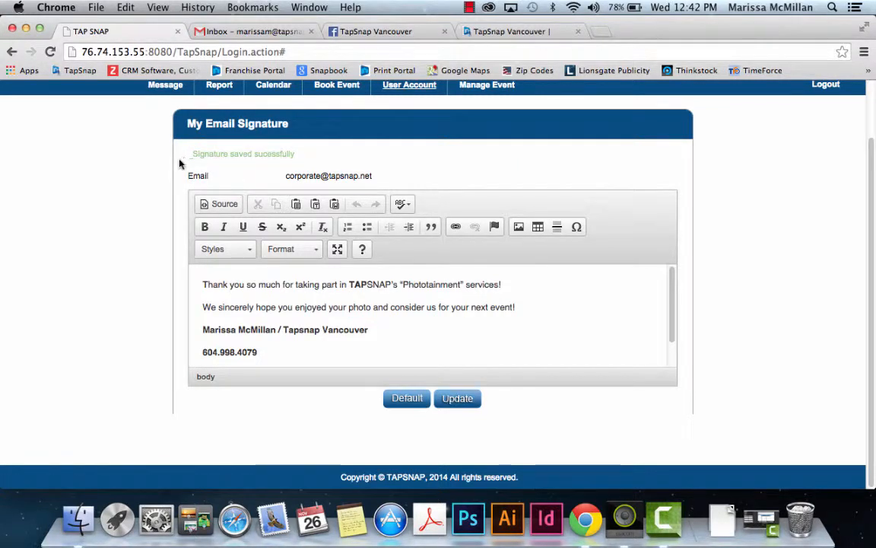
Step: Scroll back to the top of the page to reach the Book Event navigation
scroll(106, 187, up, 2)
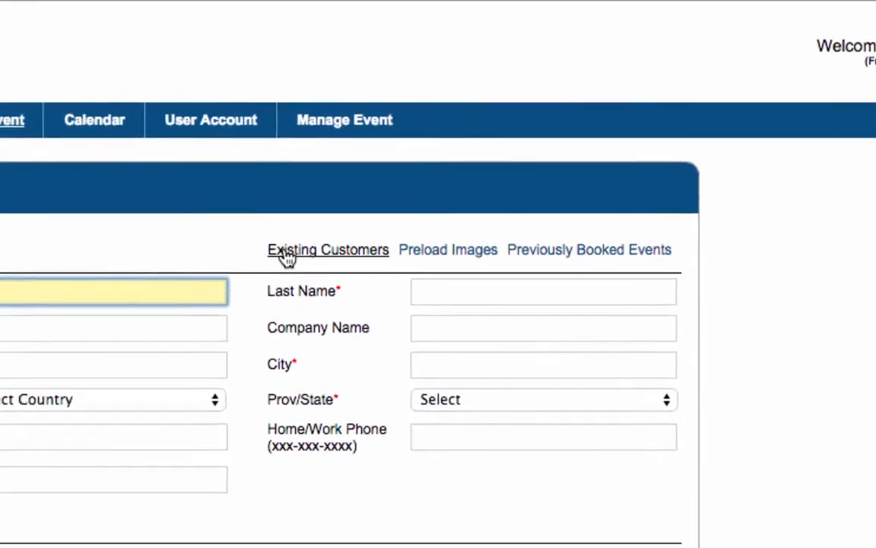
click(293, 251)
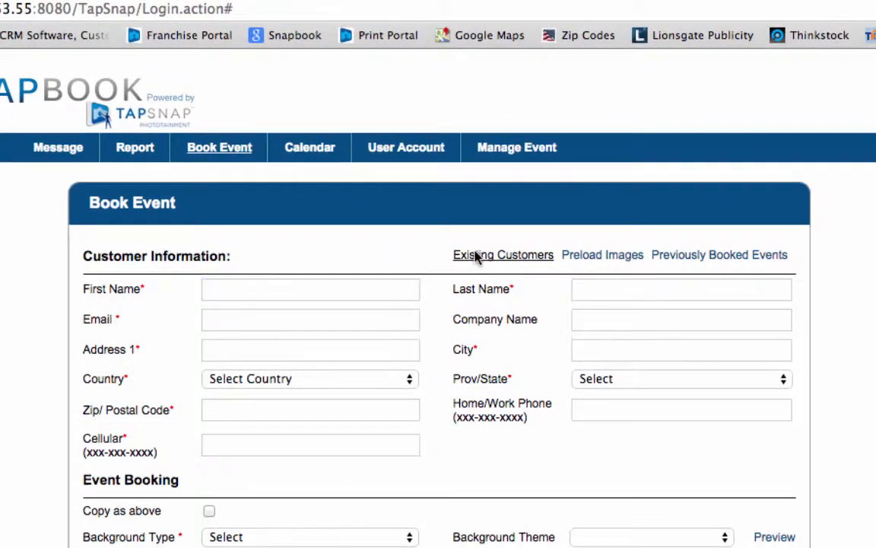
click(476, 258)
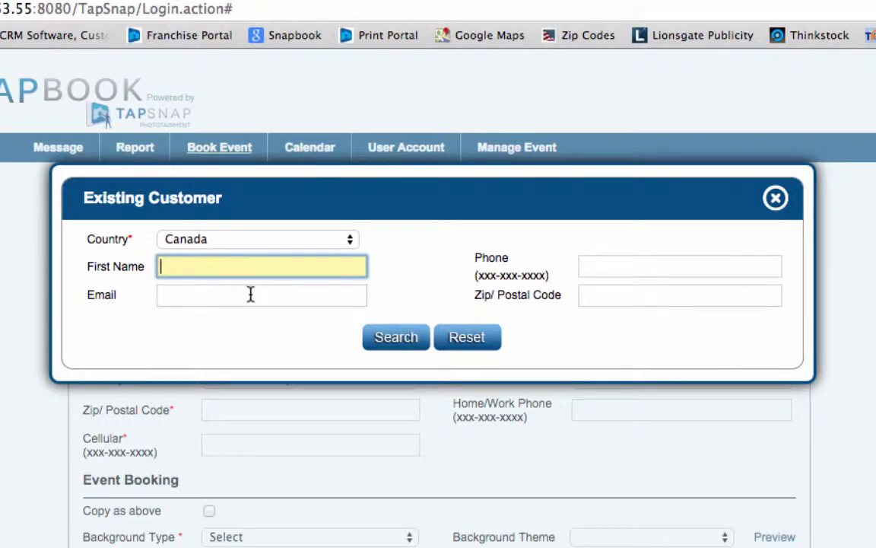
click(776, 198)
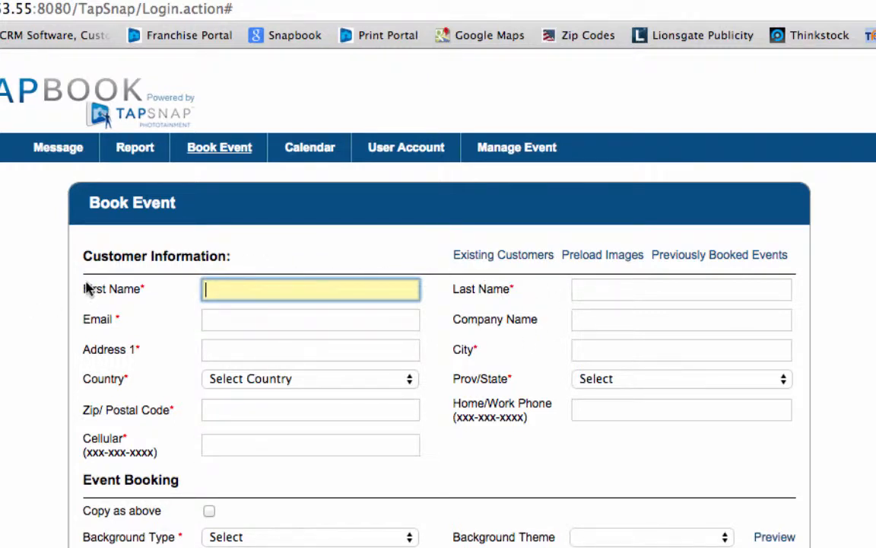
click(704, 260)
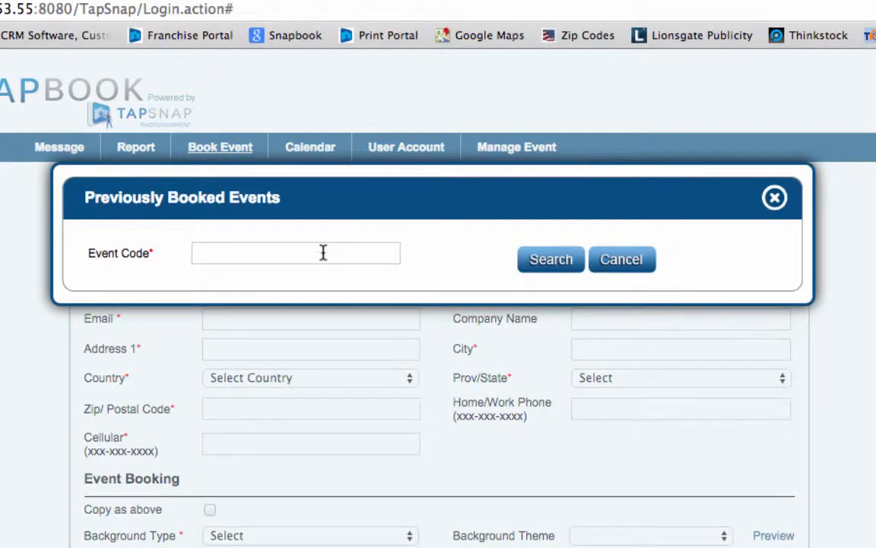
click(325, 251)
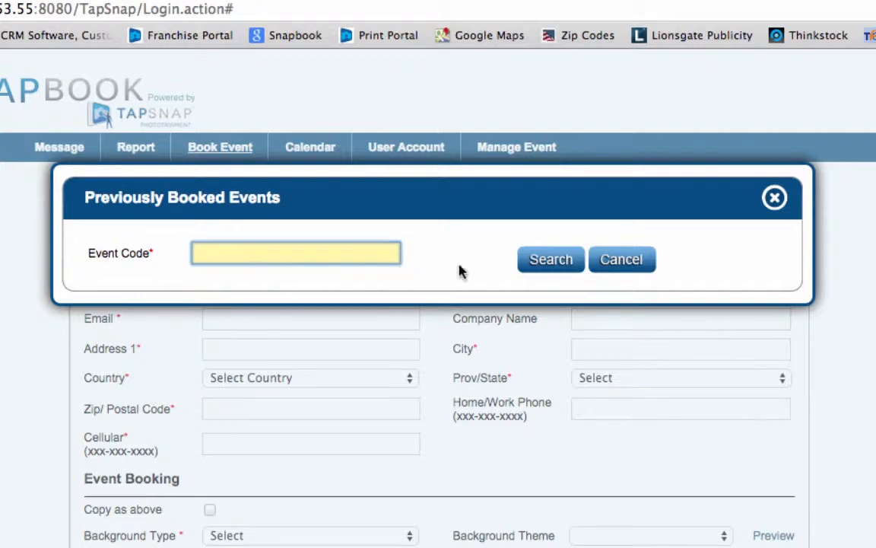
click(774, 198)
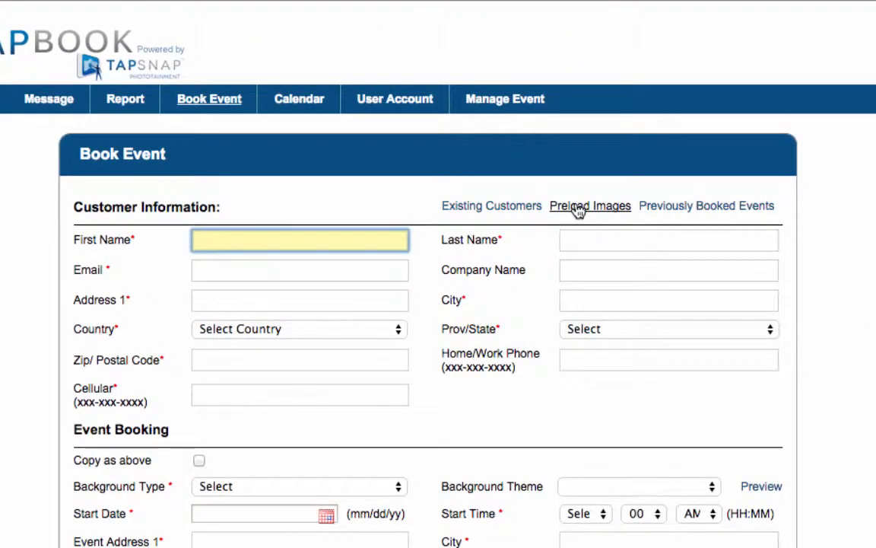
Step: Preload bride_groom2.jpg and bride_groom3.jpg from the Preloaded Images folder as the first two images
click(561, 216)
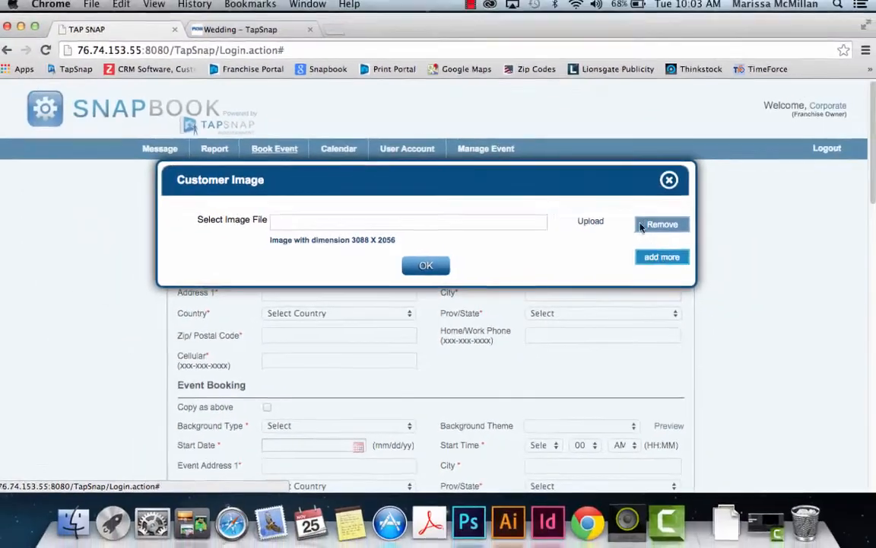
click(650, 201)
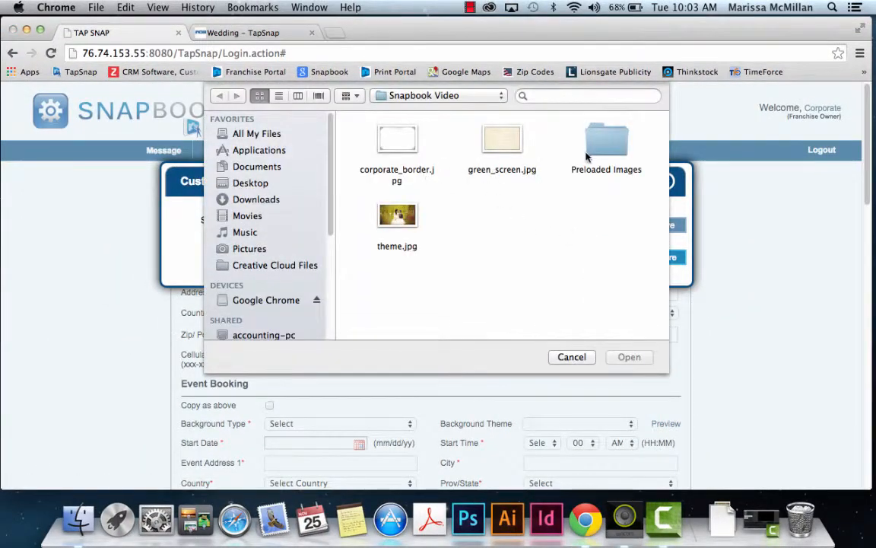
double_click(615, 139)
click(398, 139)
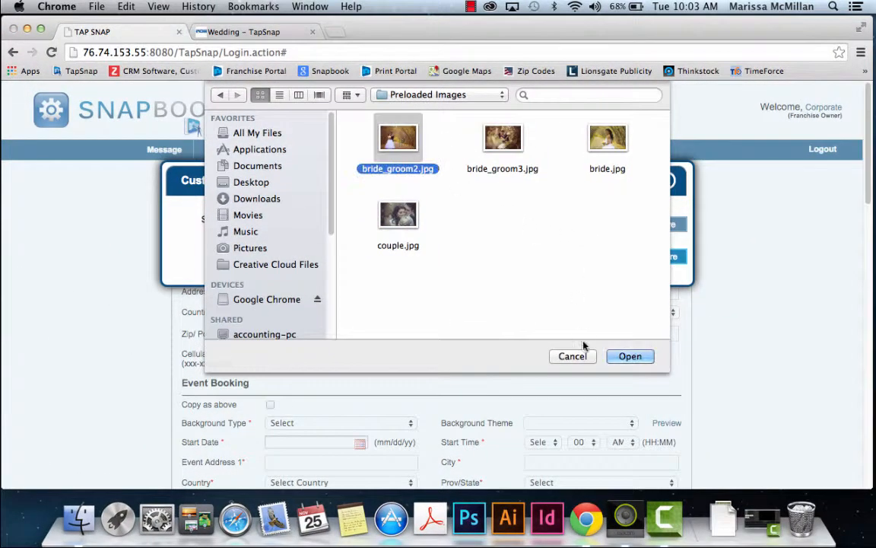
click(629, 356)
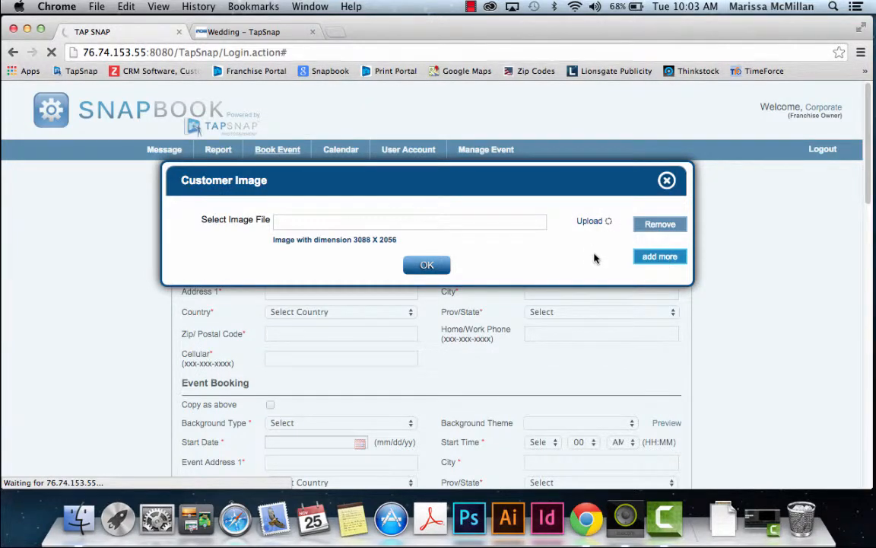
click(657, 258)
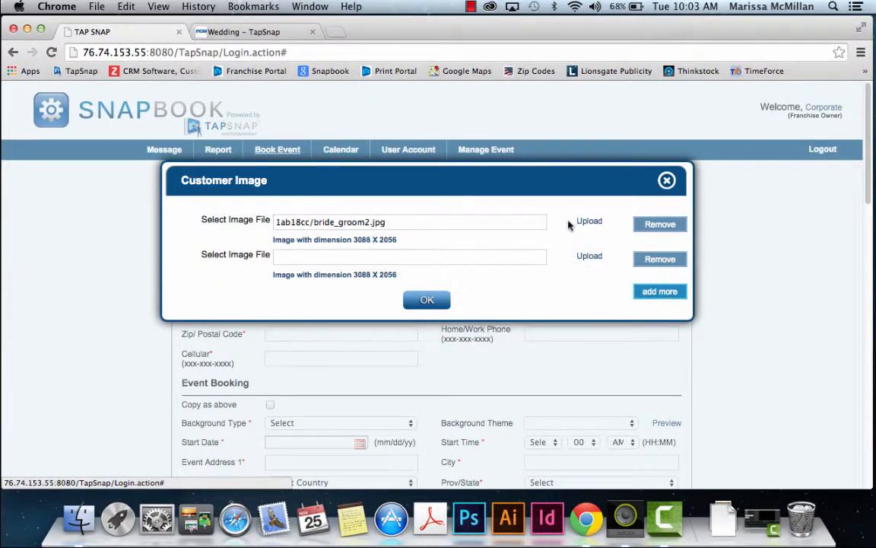
click(591, 259)
double_click(504, 141)
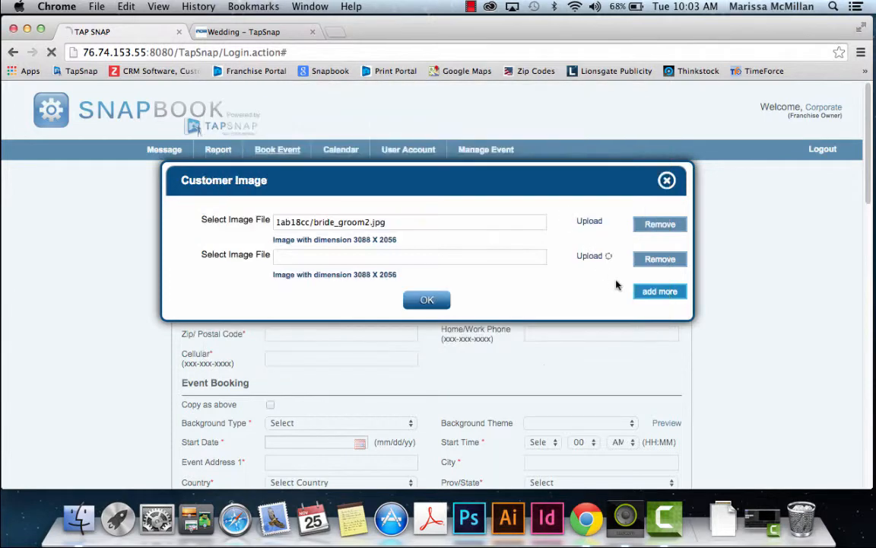
Step: Add bride.jpg and couple.jpg as the third and fourth preloaded images
click(647, 293)
click(641, 305)
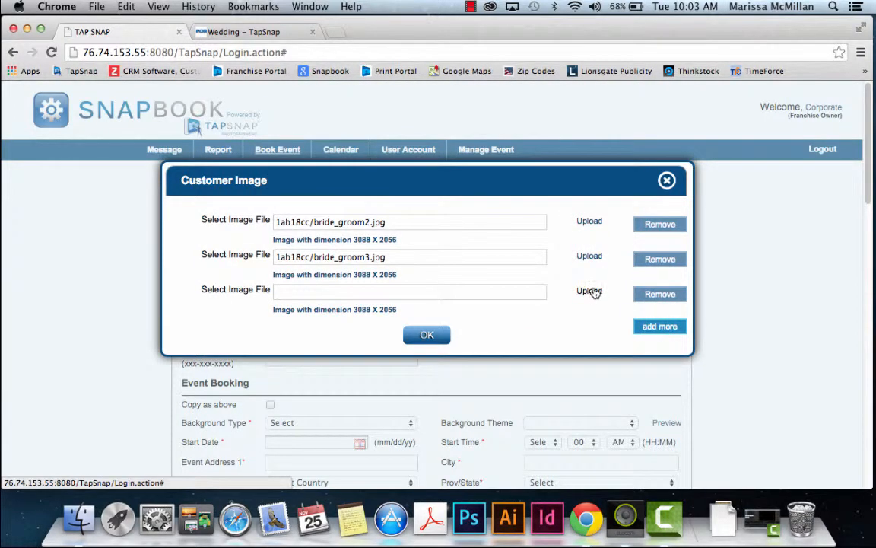
click(588, 292)
click(607, 139)
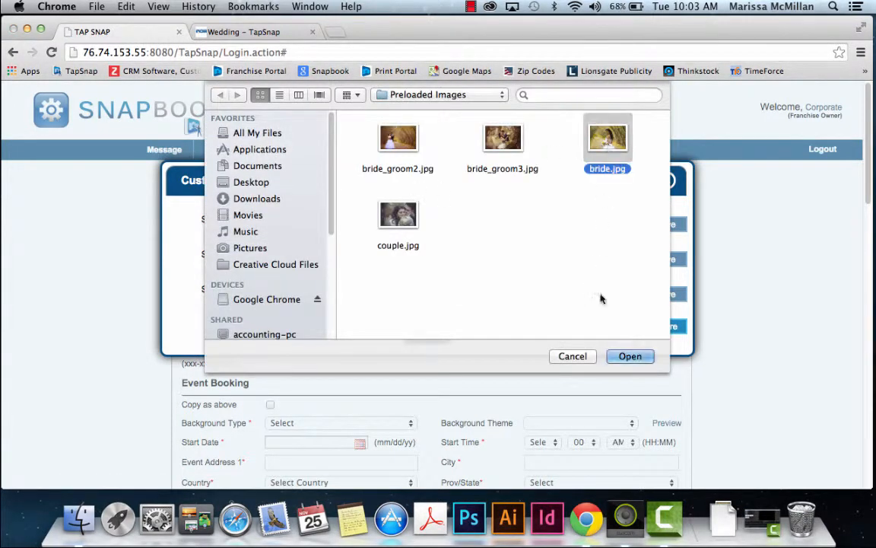
key(Return)
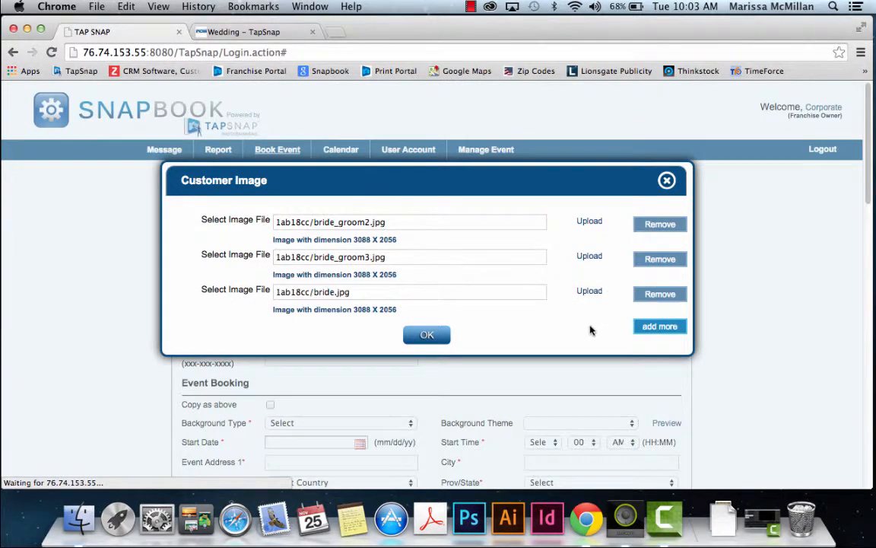
click(661, 331)
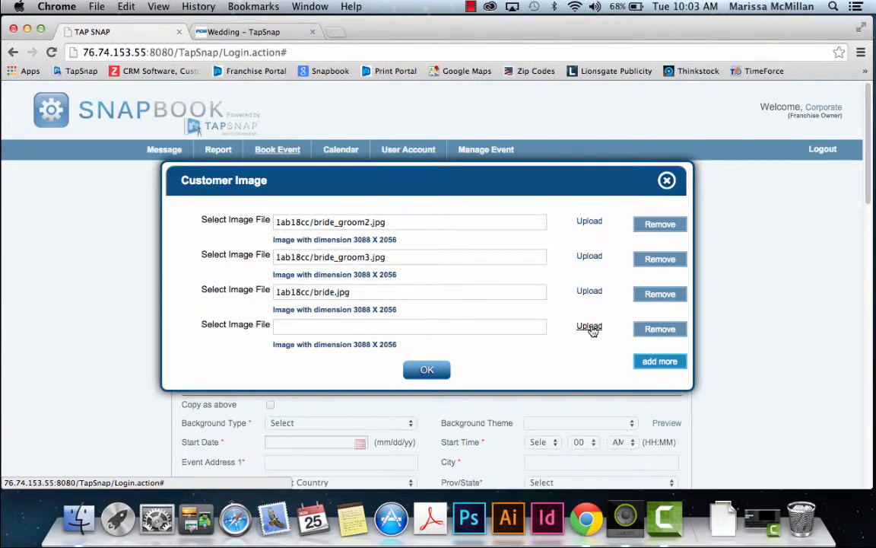
click(587, 327)
click(397, 217)
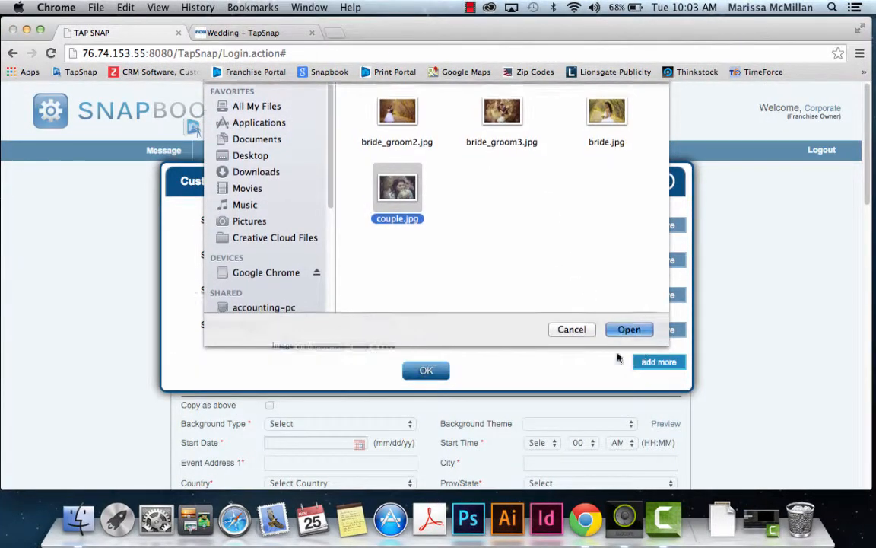
click(621, 358)
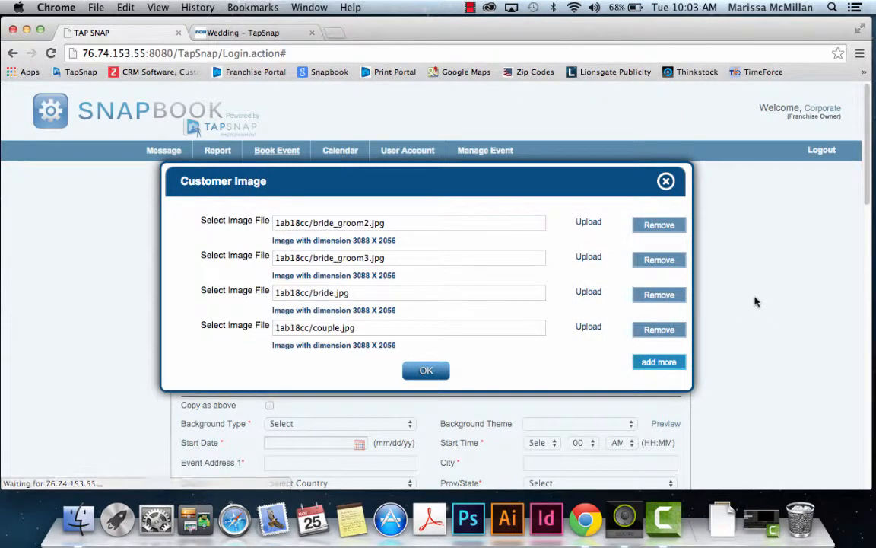
Step: Confirm the preloaded images and enter the customer's first name, last name, e-mail and company TapSnap
click(429, 371)
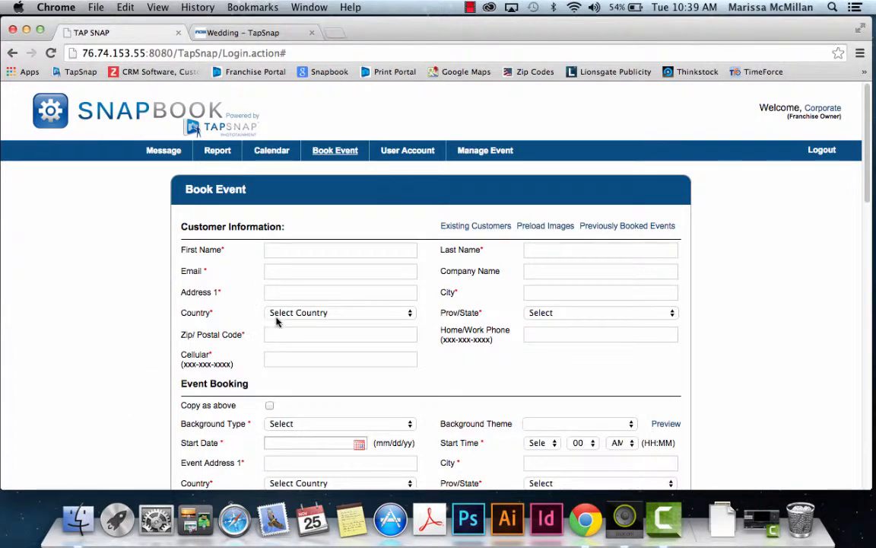
click(297, 252)
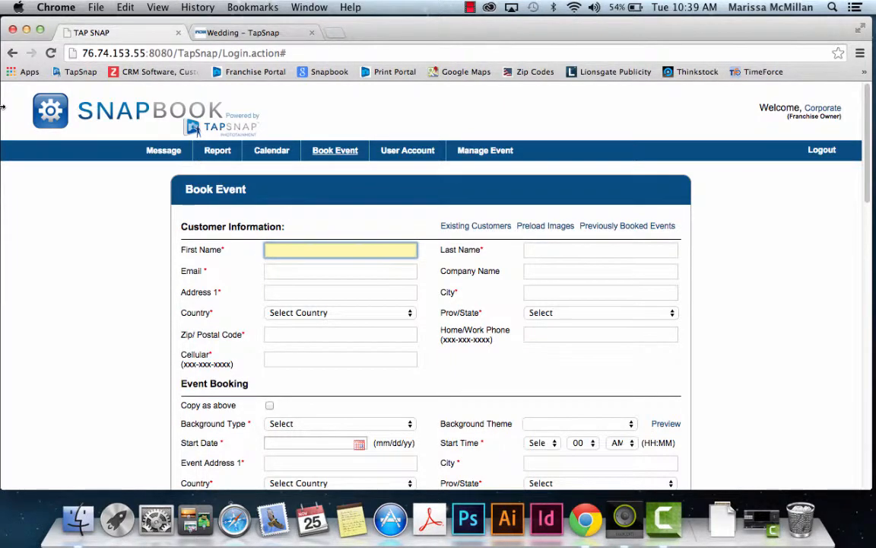
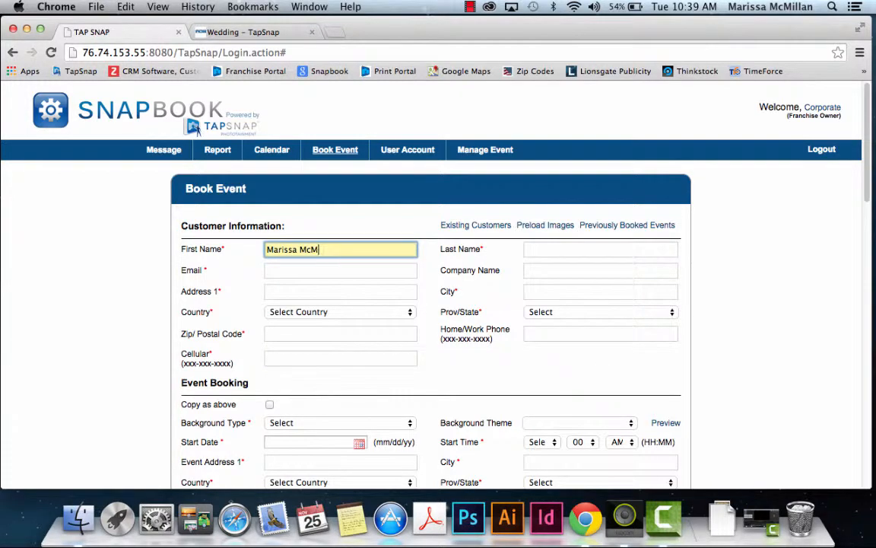
key(Tab)
key(Tab)
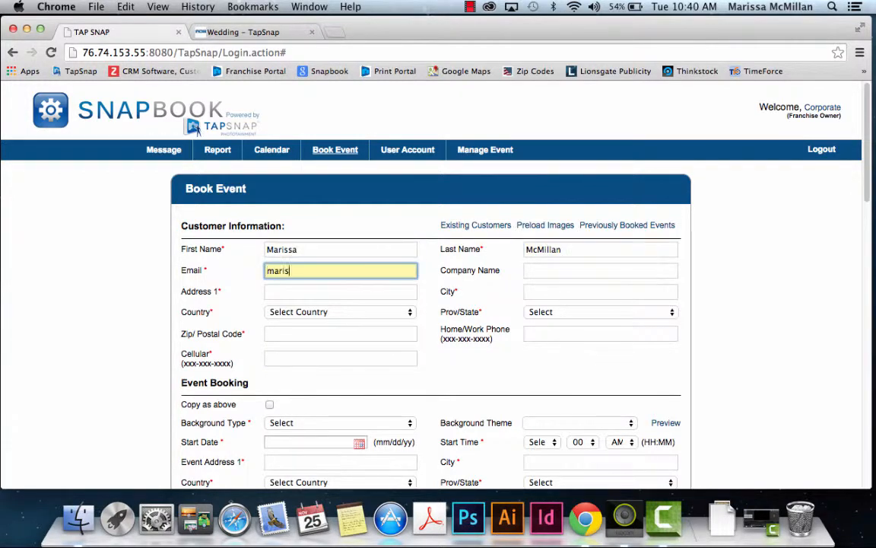
key(Tab)
text(TapSnap)
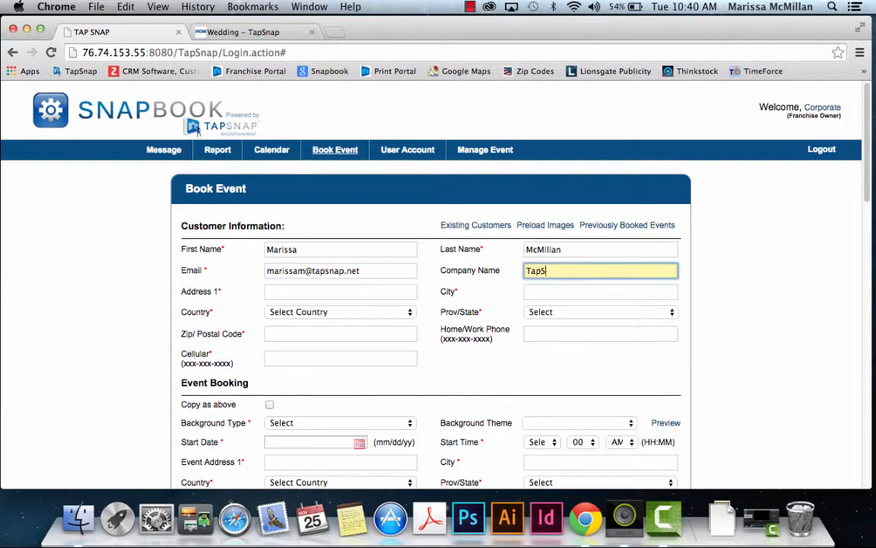
Step: Fill in the customer's street address, city, Canada / British Columbia, postal code and cellular number
key(Tab)
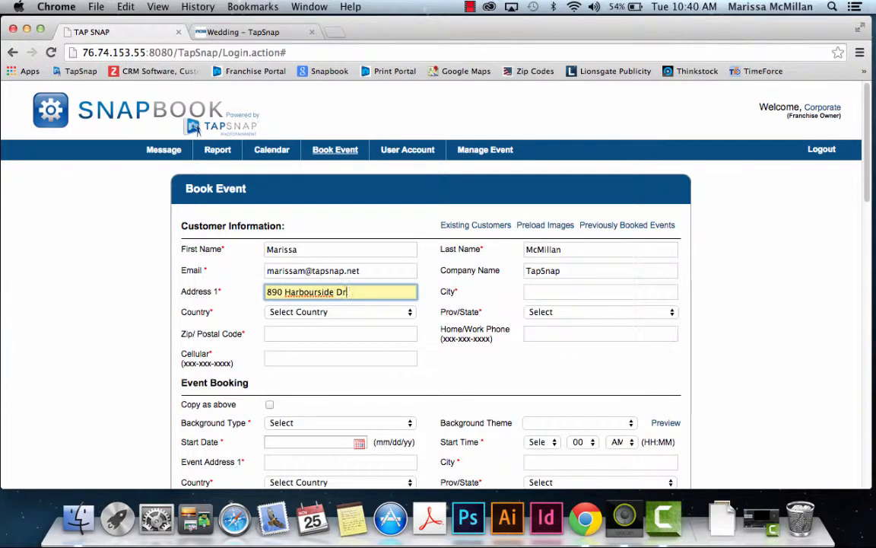
key(Tab)
text(North Vancouver)
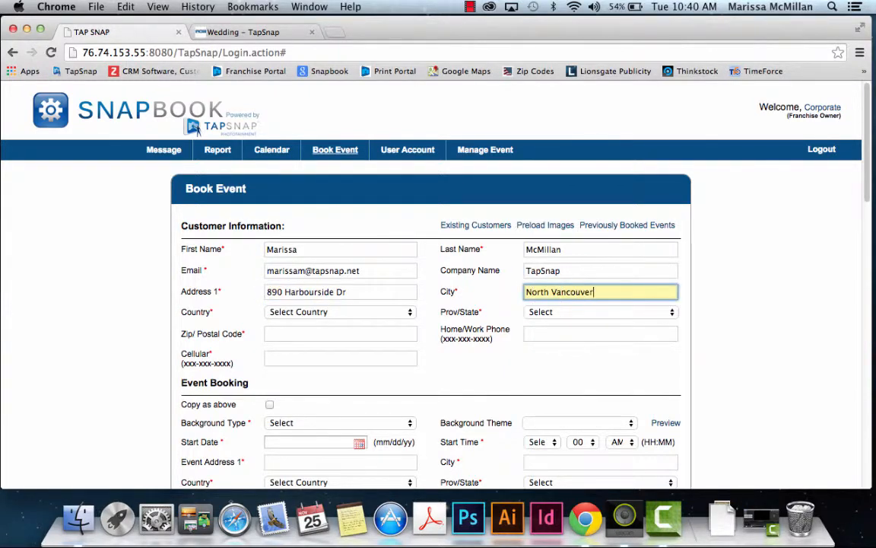
key(Tab)
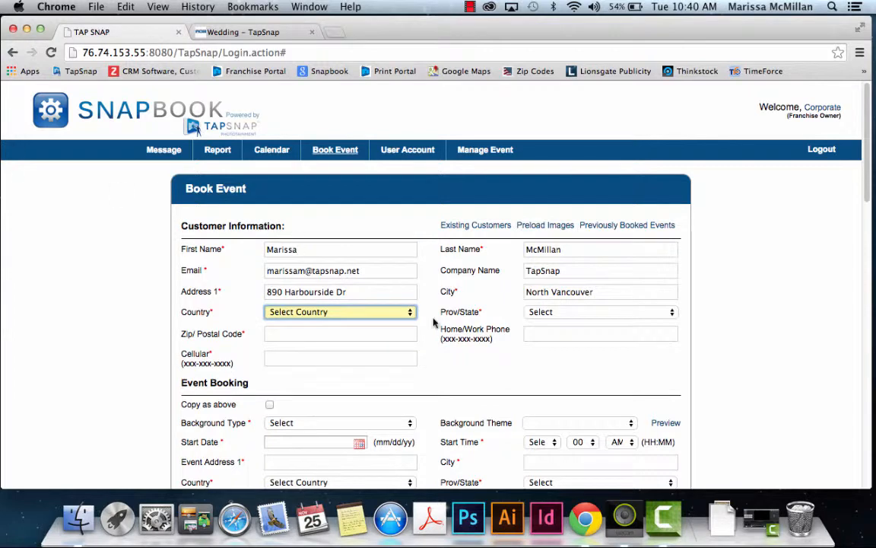
click(407, 314)
click(403, 326)
click(593, 311)
click(586, 336)
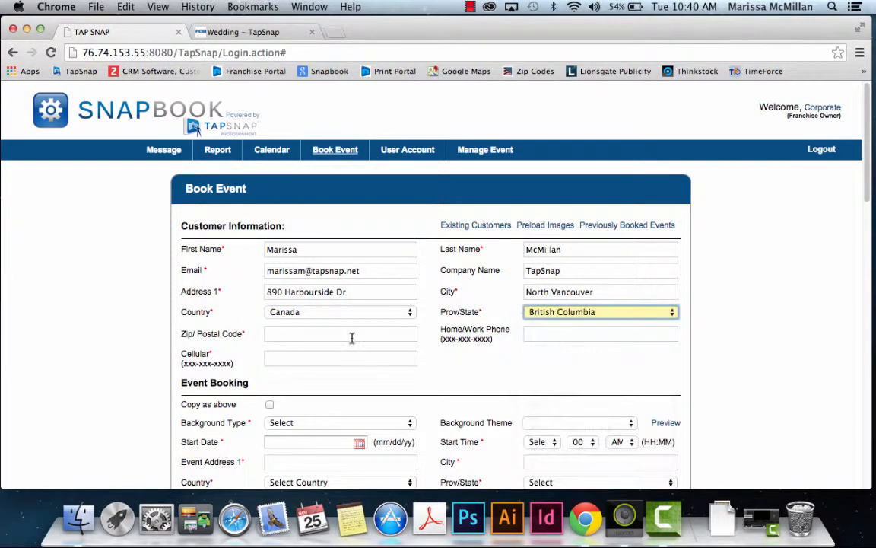
click(352, 333)
text(V7P3T)
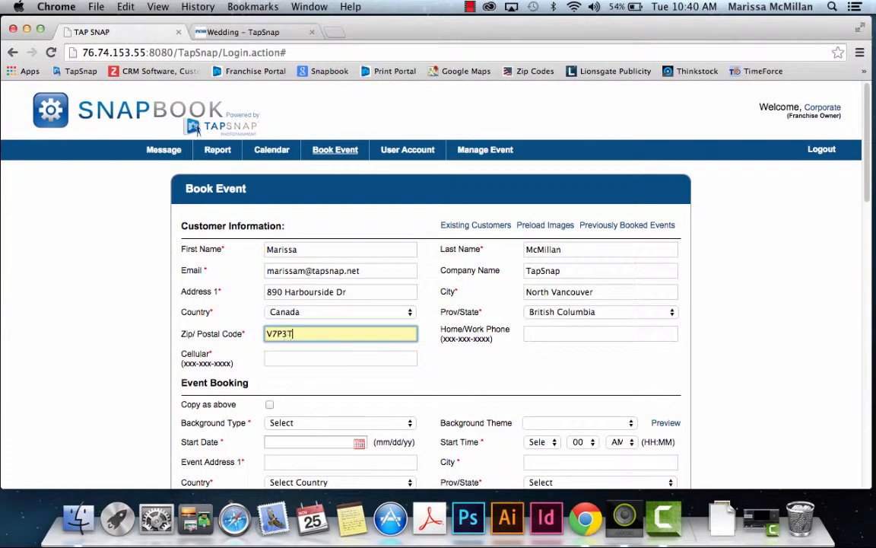
text(7)
click(391, 358)
text(123)
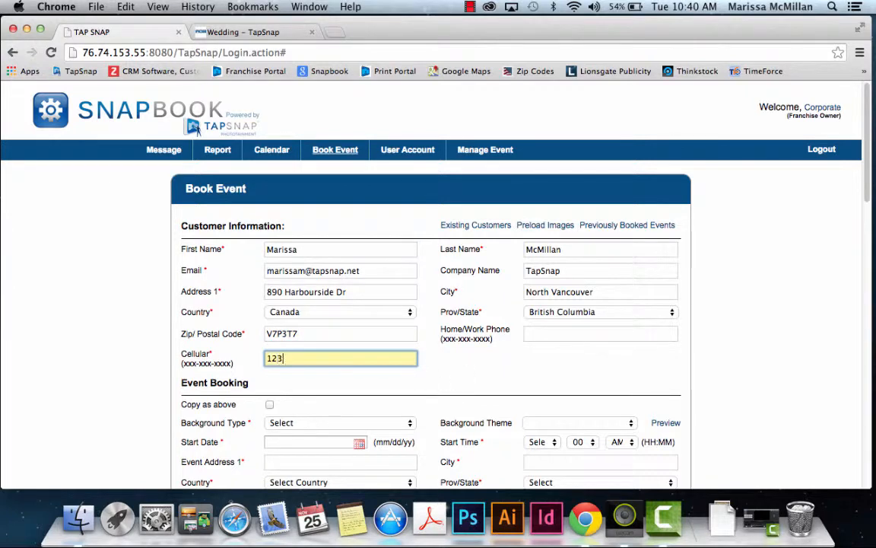
text(-456-7890)
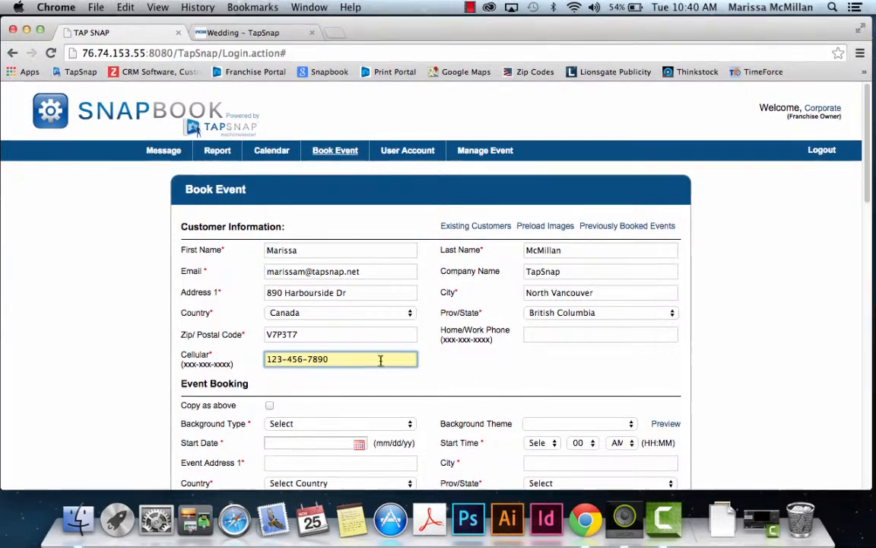
Step: Set Background Type to My Theme with the wedding theme and preview its image
scroll(574, 378, down, 1)
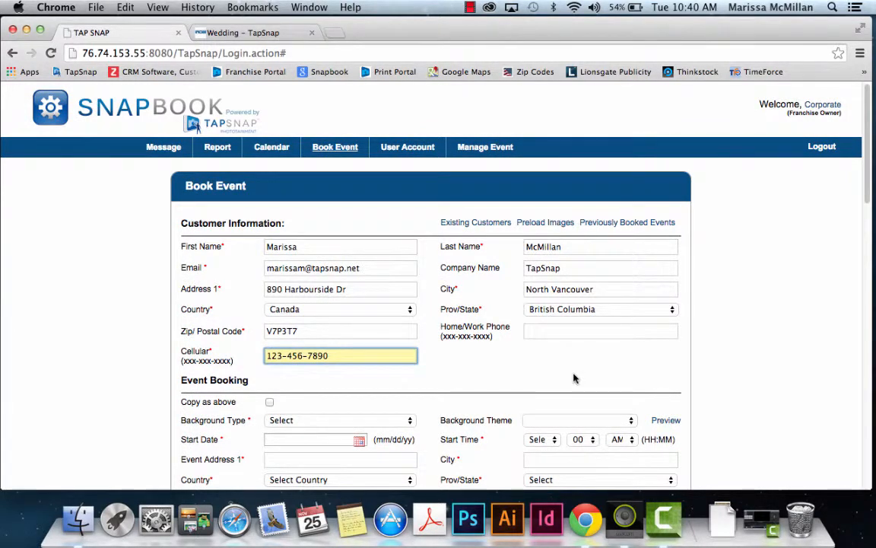
scroll(158, 366, down, 5)
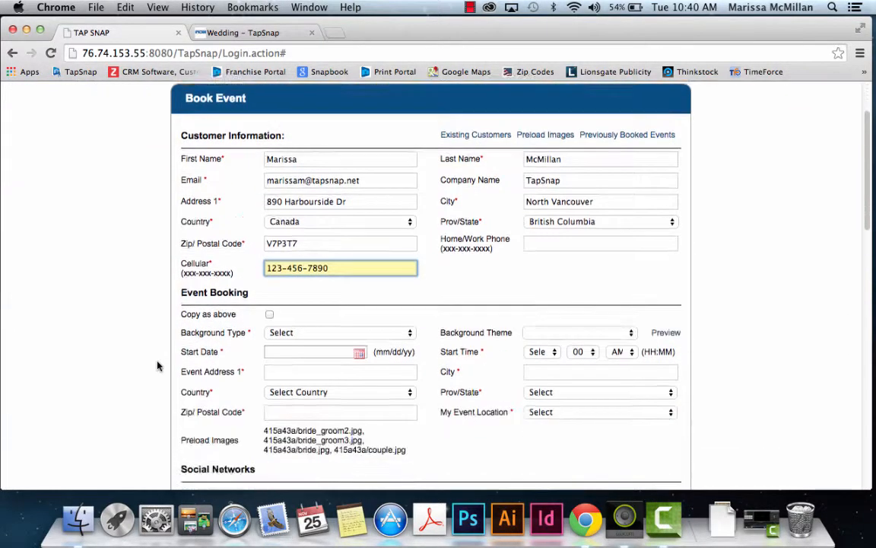
scroll(158, 366, down, 5)
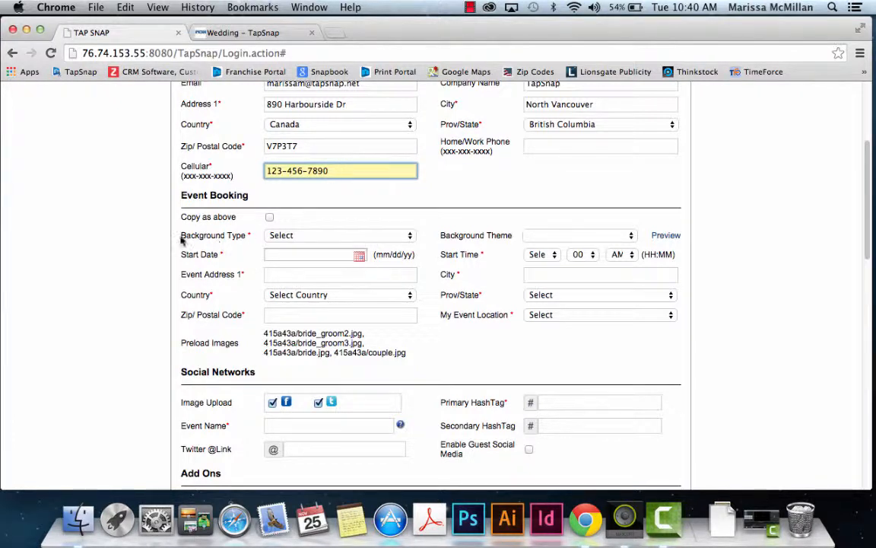
click(339, 236)
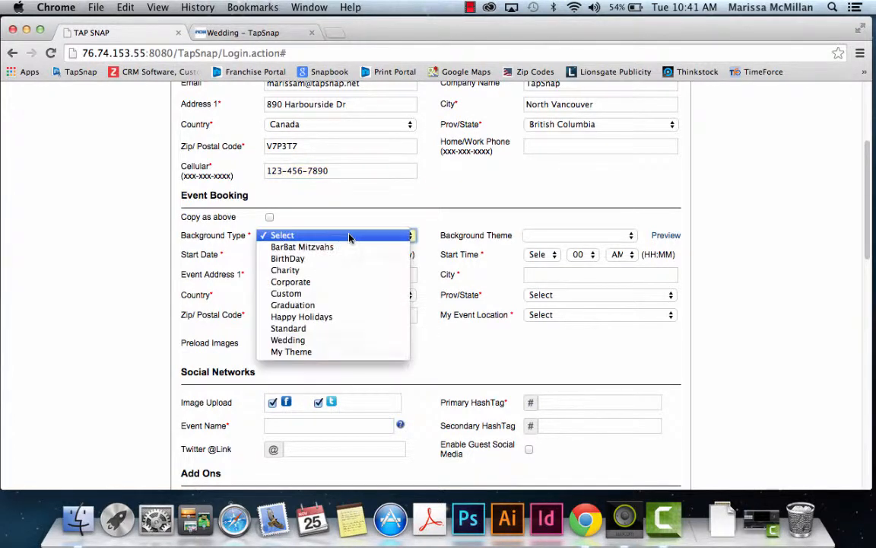
click(337, 353)
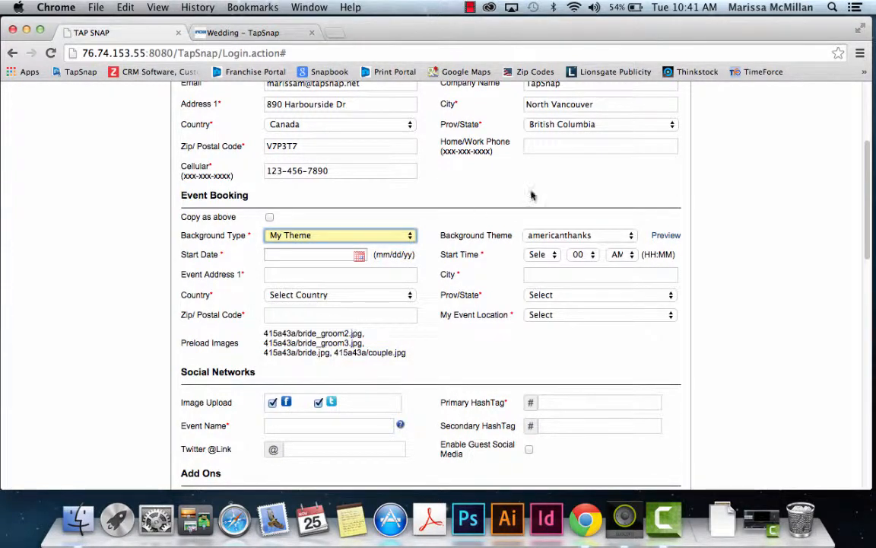
click(609, 236)
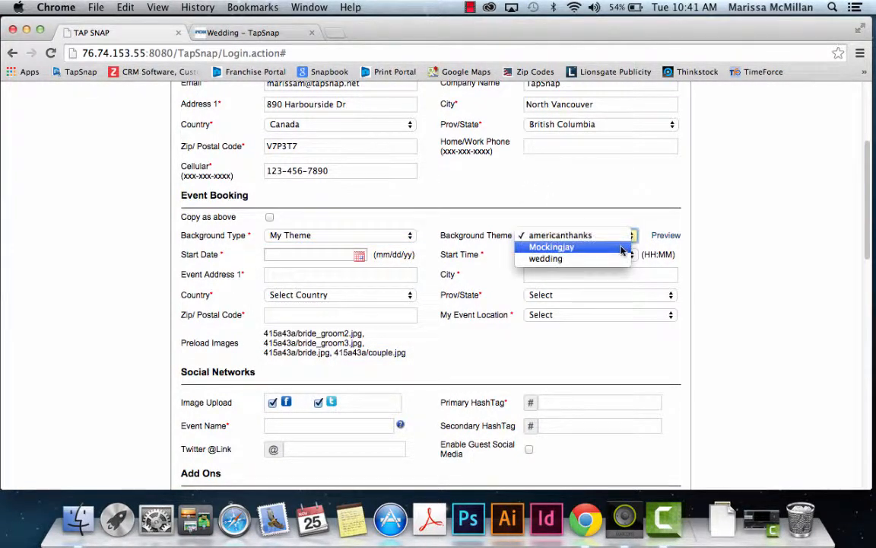
click(613, 259)
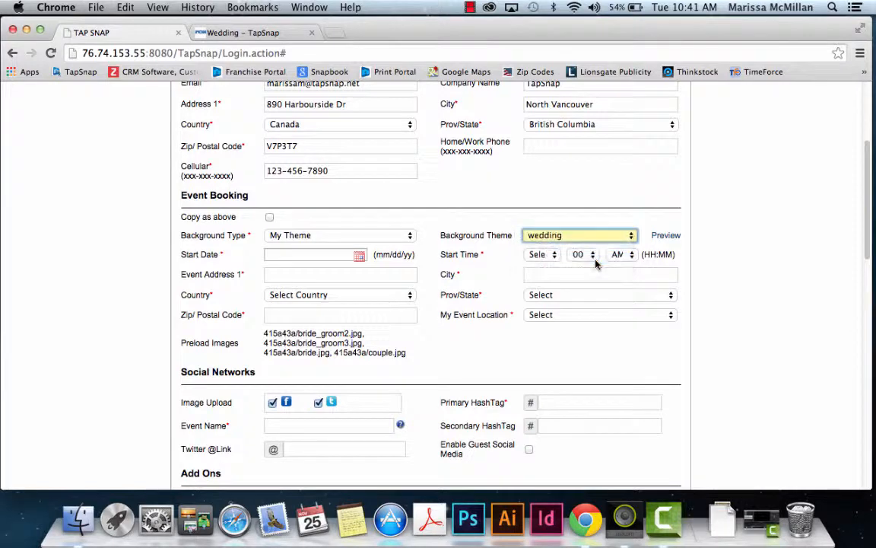
click(660, 235)
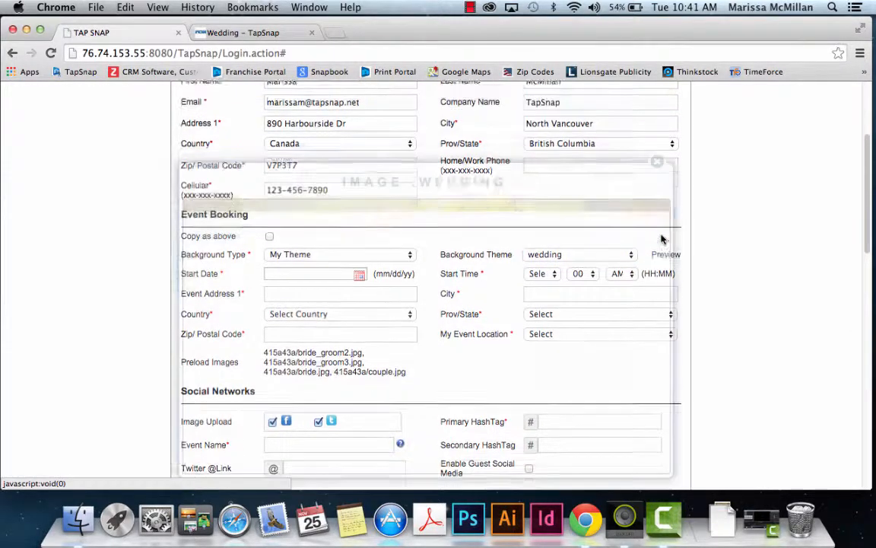
click(657, 165)
Step: Set the event start date to 11/26/2014 and start time to 06:00 PM
scroll(737, 344, down, 5)
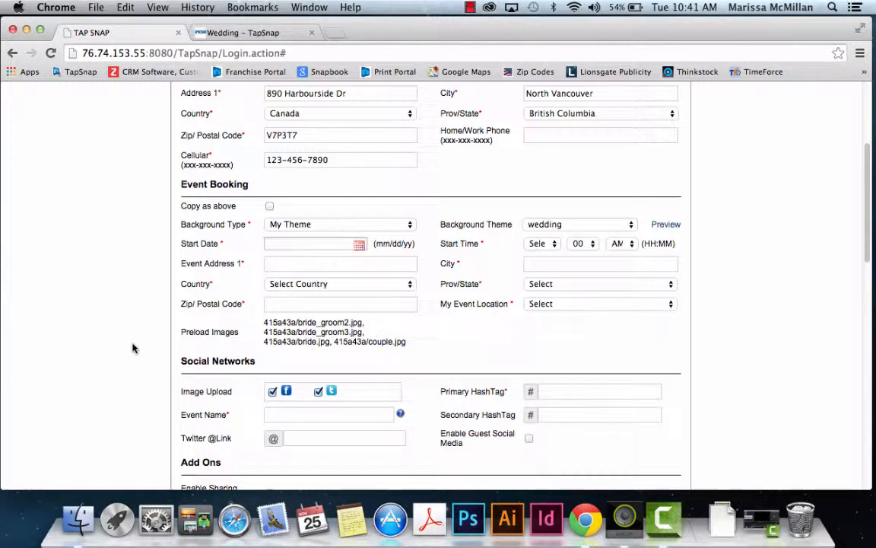
click(360, 247)
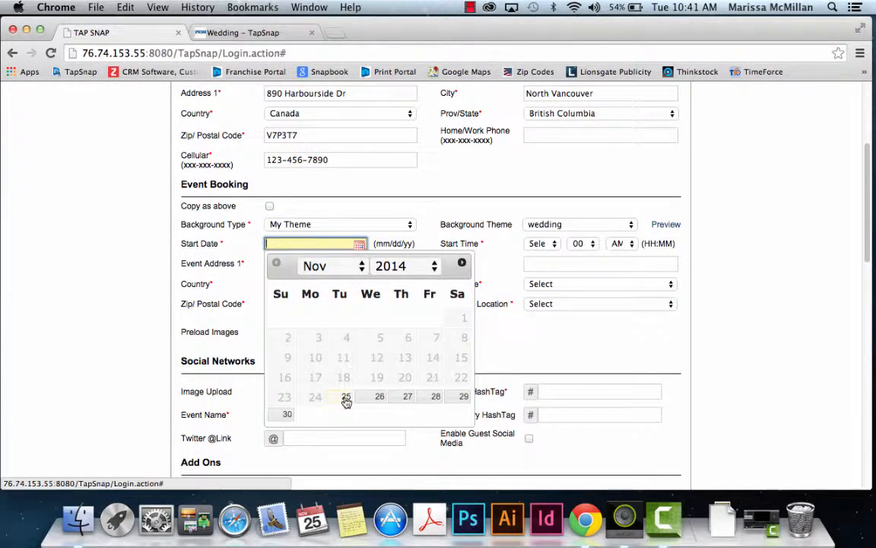
click(348, 397)
click(359, 247)
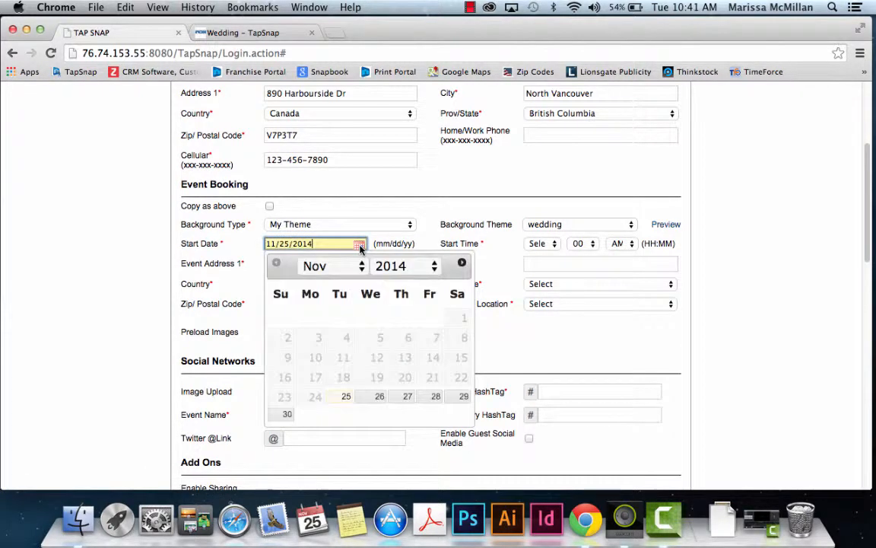
click(378, 397)
click(555, 244)
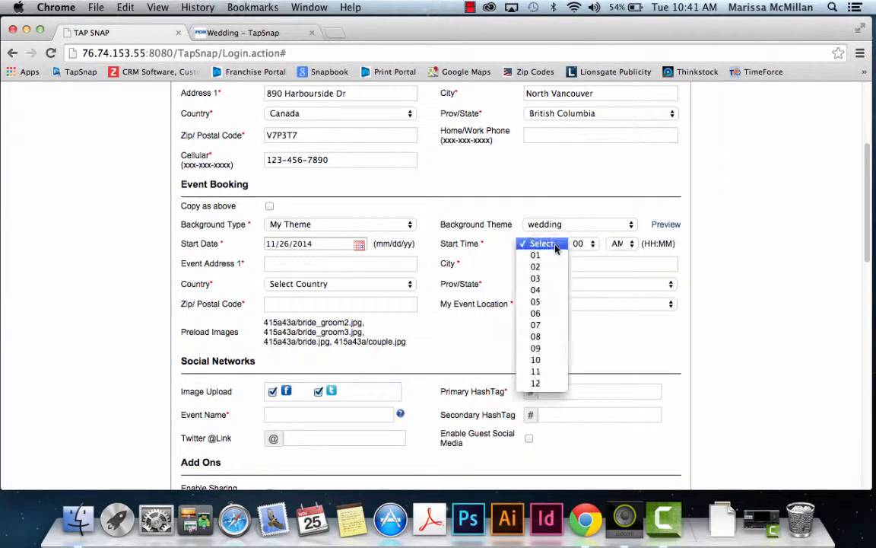
click(546, 313)
click(627, 242)
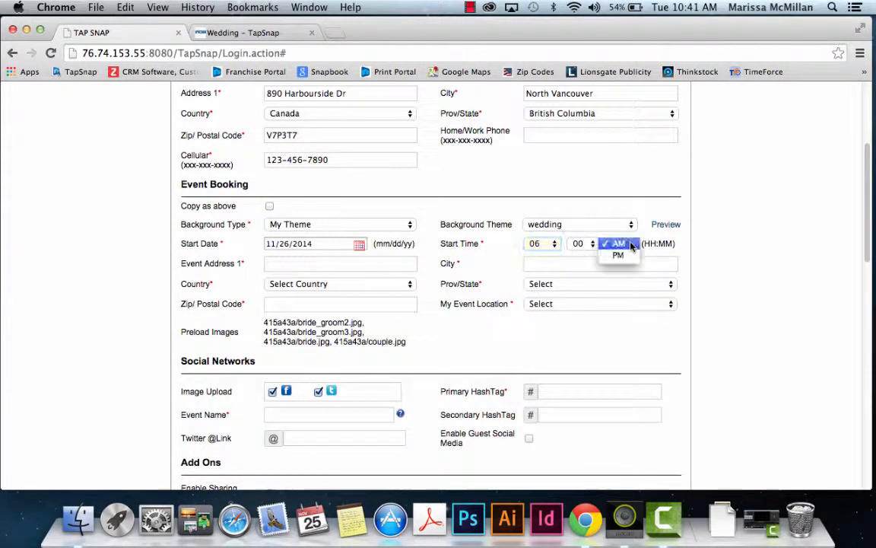
click(625, 255)
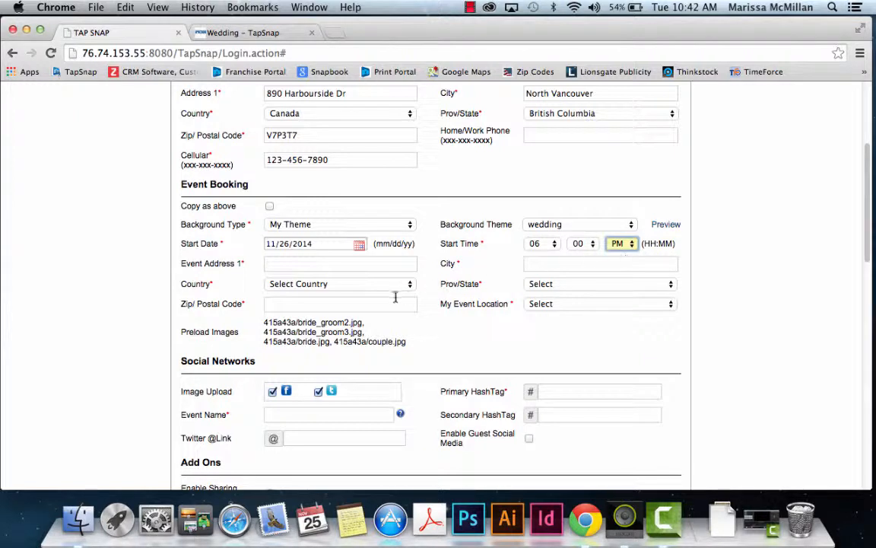
click(363, 264)
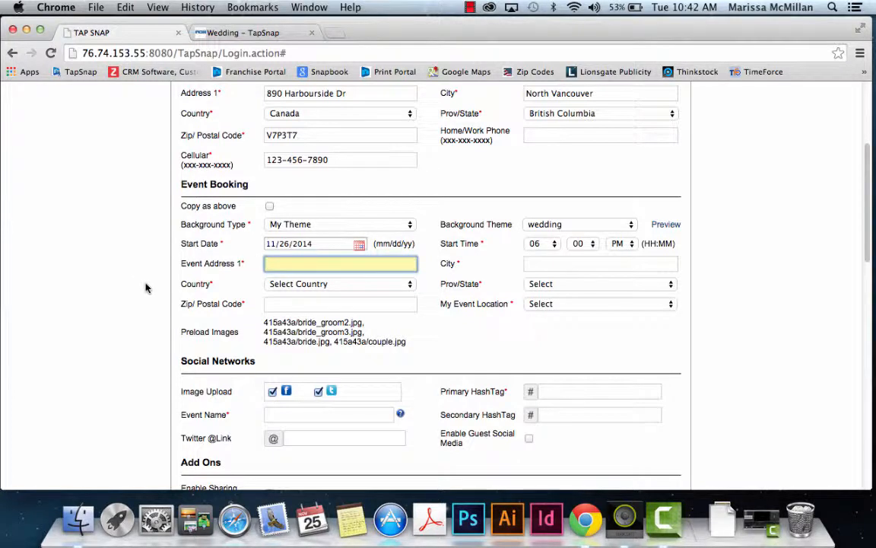
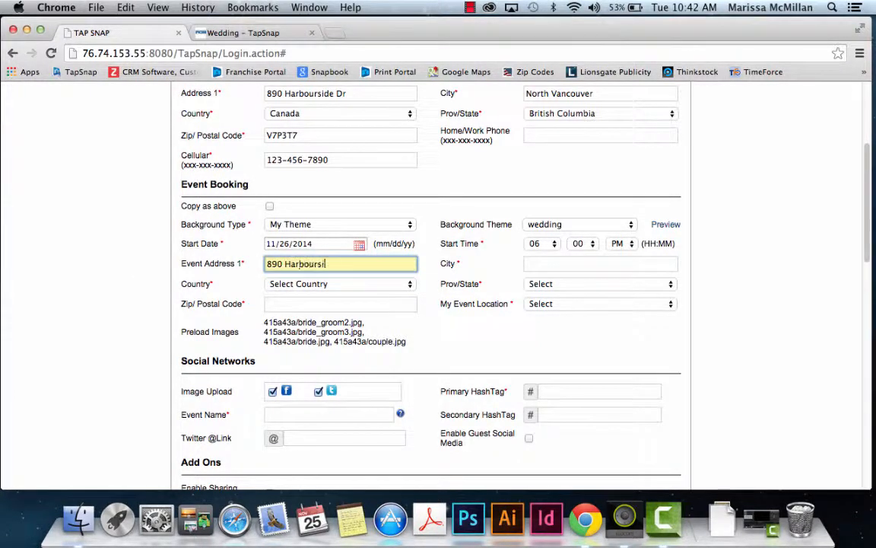
Step: Fill in the event's street address and city, fixing a typo in the address
key(Tab)
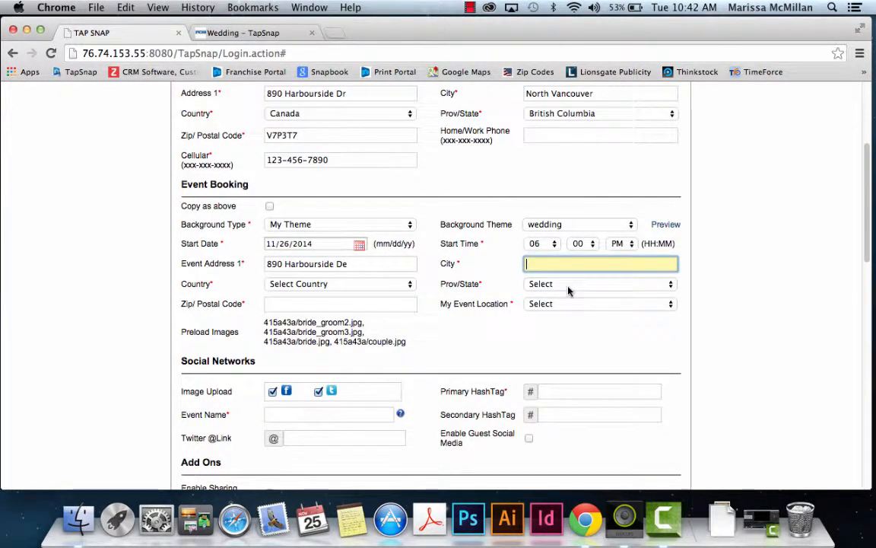
text(North Vancouver)
click(344, 264)
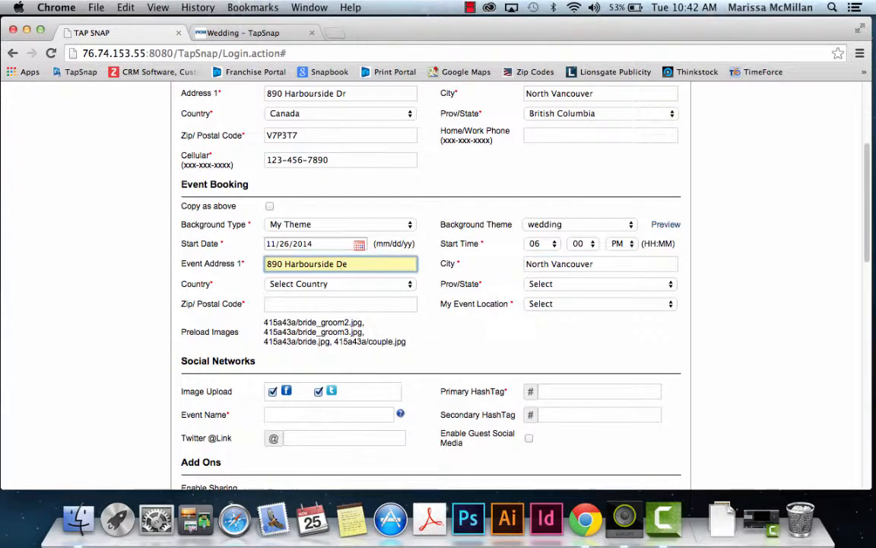
key(BackSpace)
text(r)
Step: Set country Canada and province British Columbia, enter the postal code, and choose Within Marketing Territory
click(339, 284)
click(339, 298)
click(542, 284)
click(542, 307)
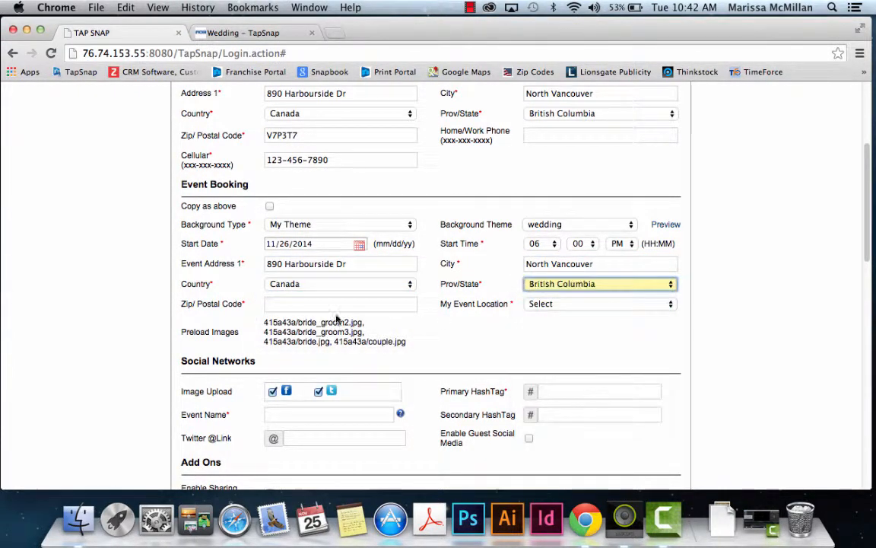
click(317, 302)
text(V7P3)
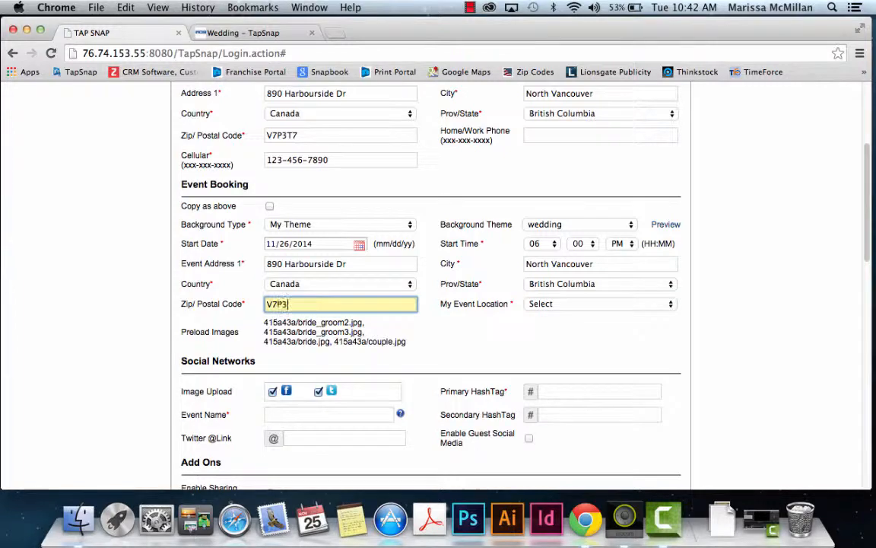
text(T7)
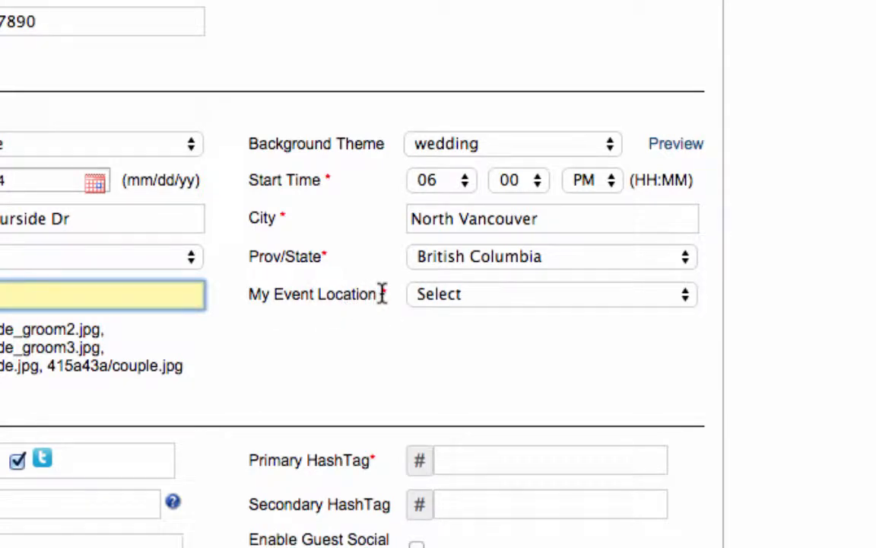
click(455, 297)
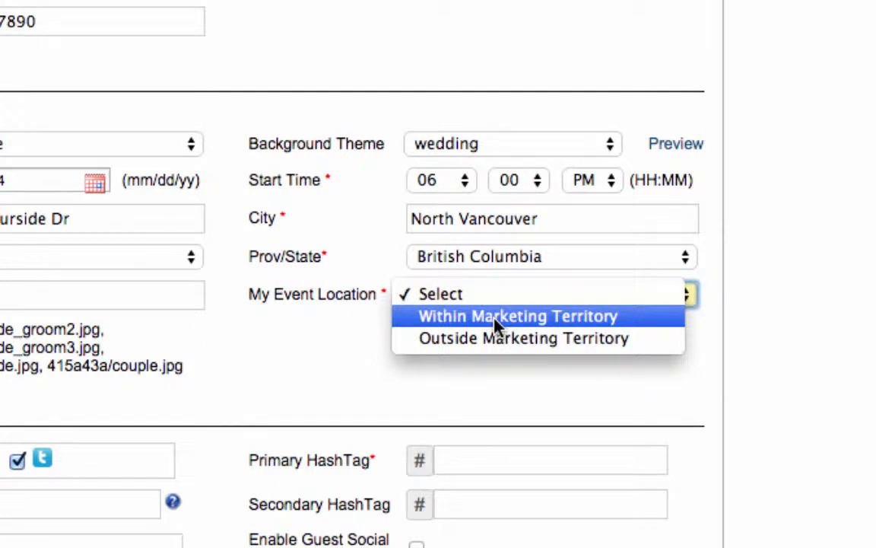
click(496, 323)
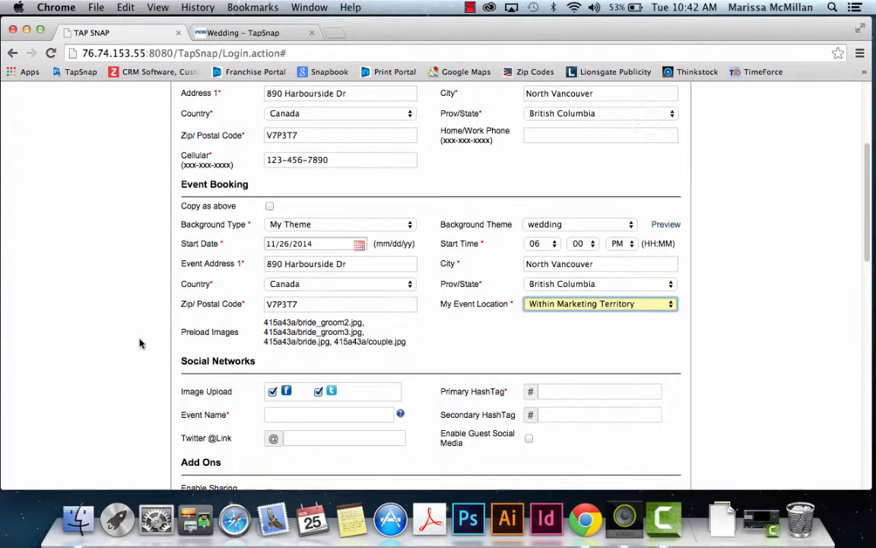
scroll(141, 344, down, 2)
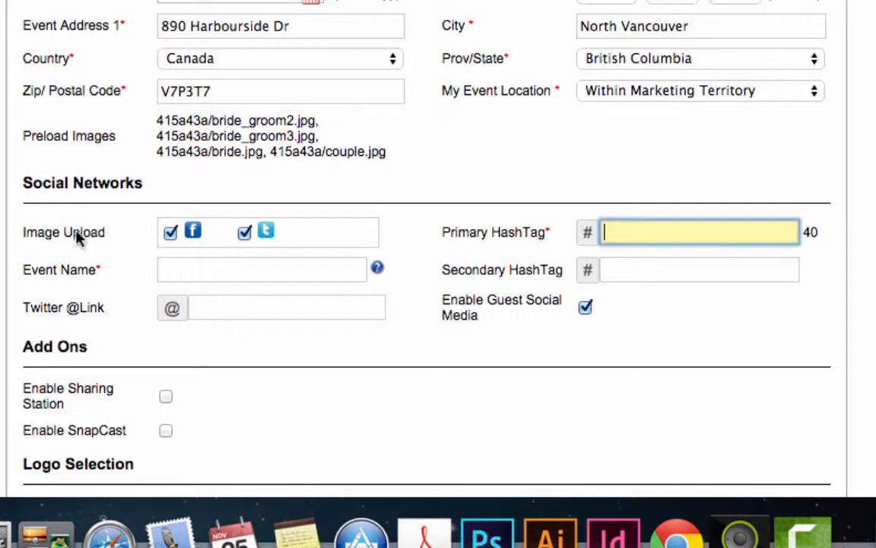
click(171, 234)
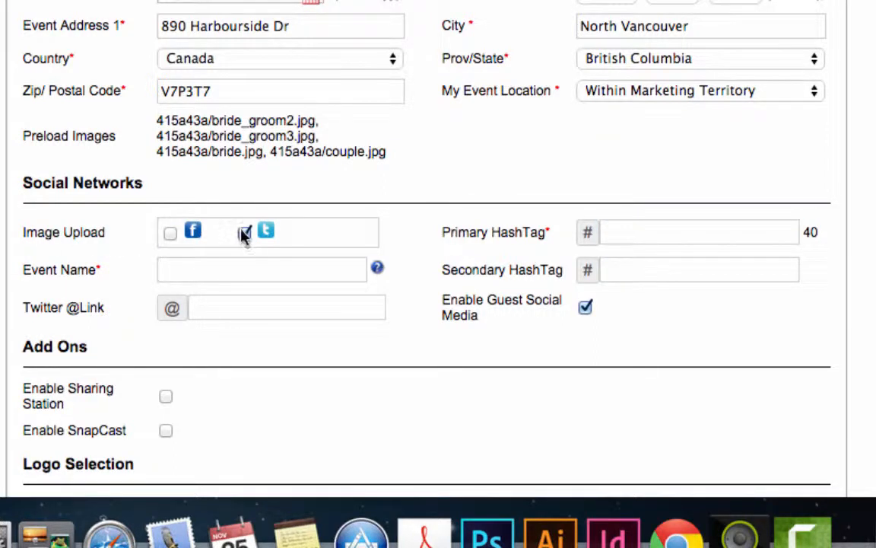
click(243, 233)
click(171, 233)
click(245, 234)
click(192, 268)
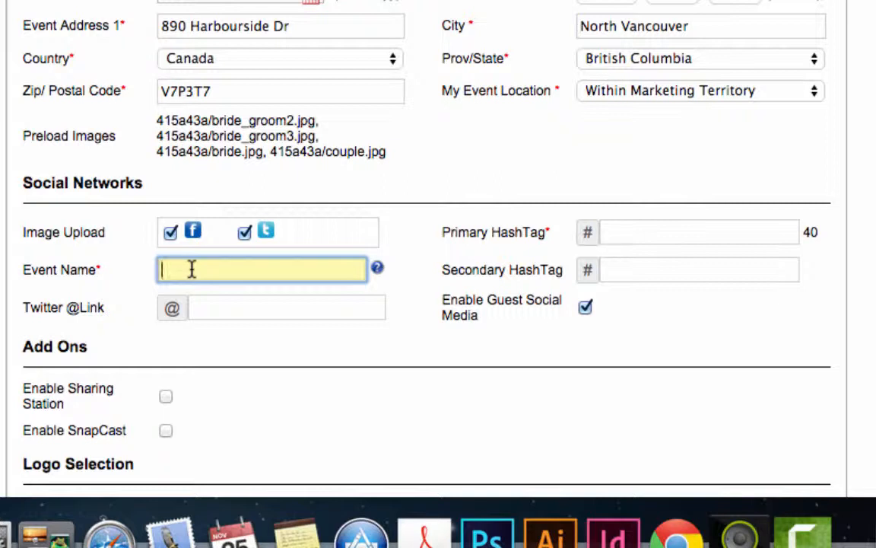
Step: Enter the couple's wedding as the event name and set primary hashtag ASWedding
text(Alex and Sierra We)
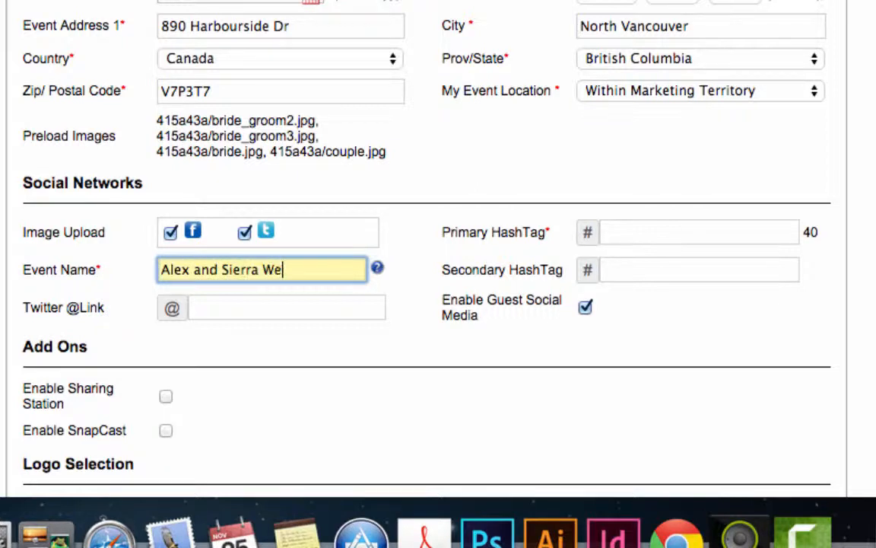
text(dding)
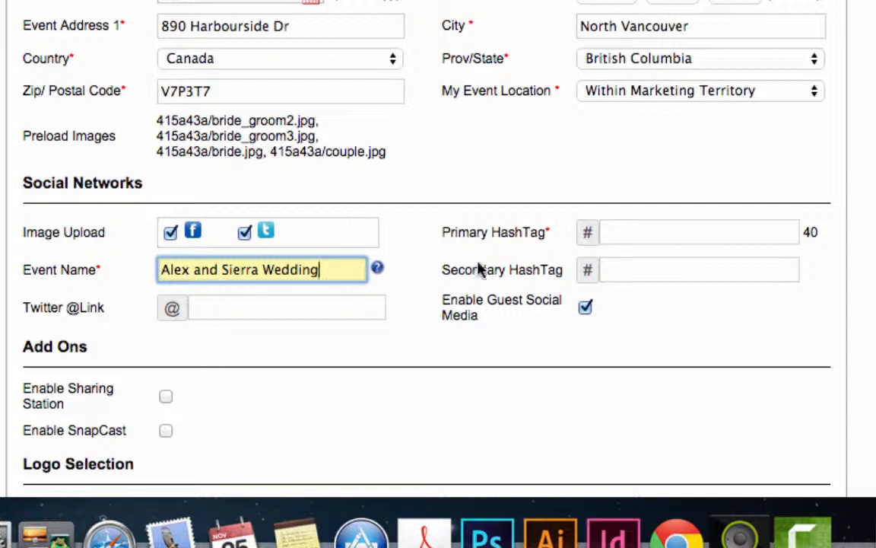
click(622, 233)
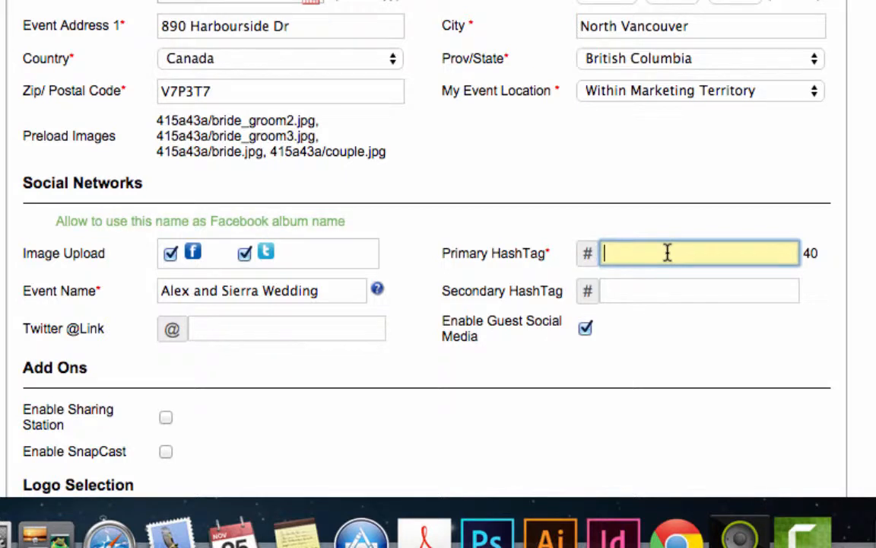
text(ASWedding)
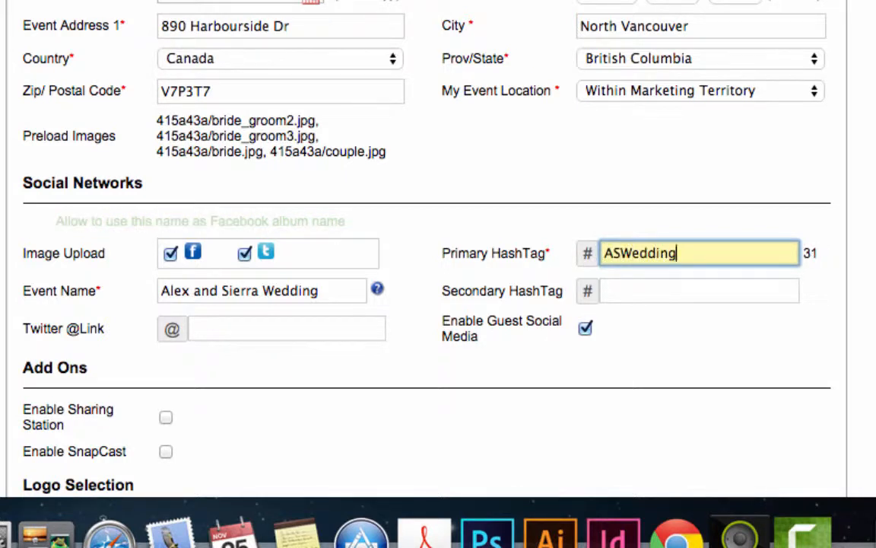
click(637, 297)
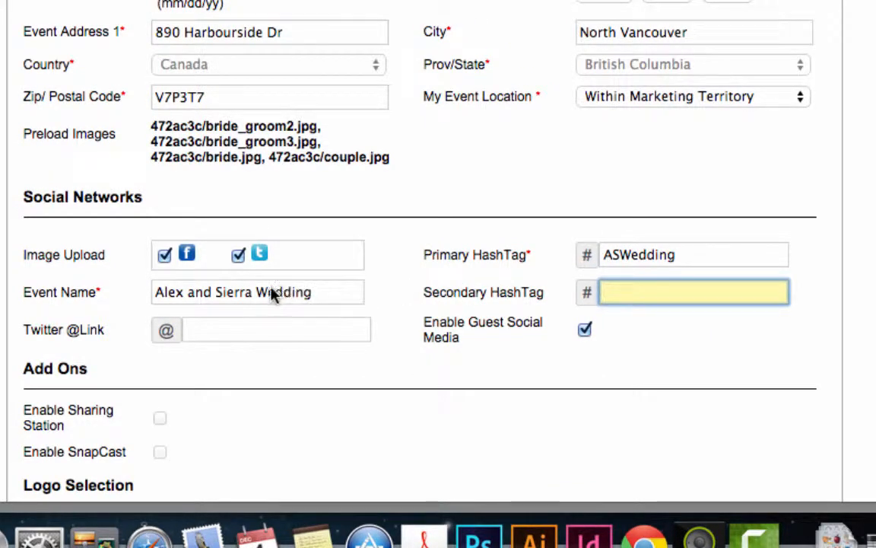
click(238, 327)
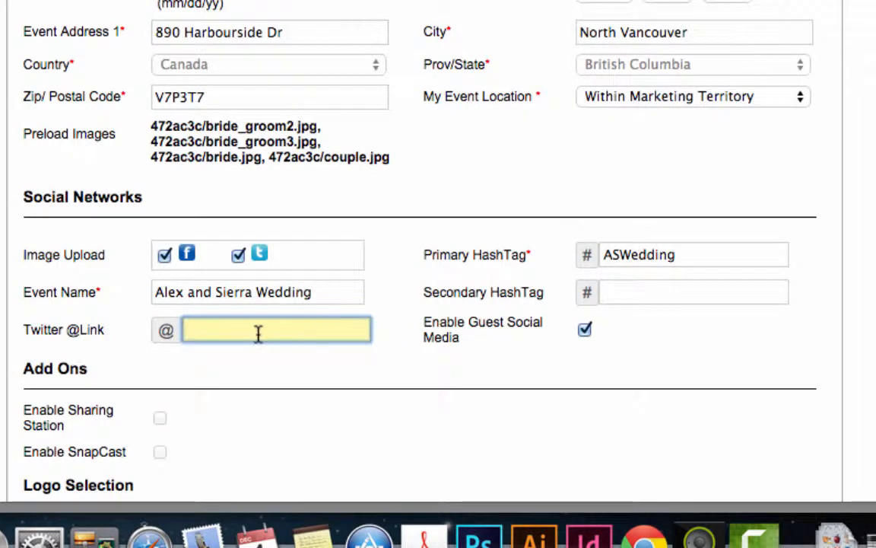
click(694, 254)
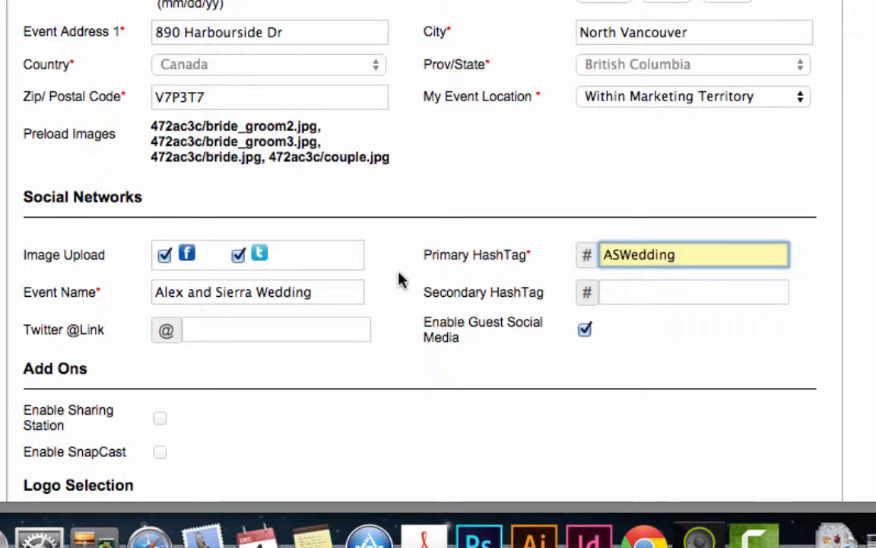
Step: Toggle the Enable Guest Social Media checkbox off and on several times
click(585, 331)
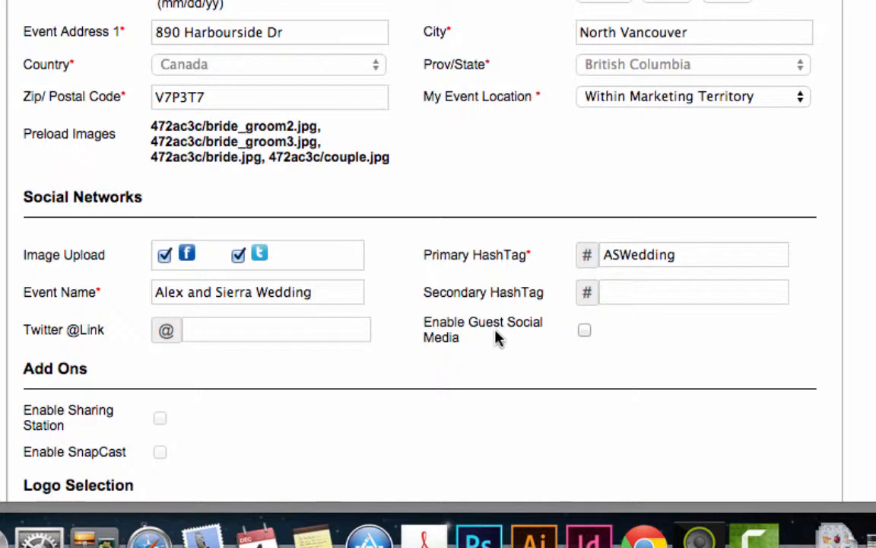
click(584, 333)
click(584, 328)
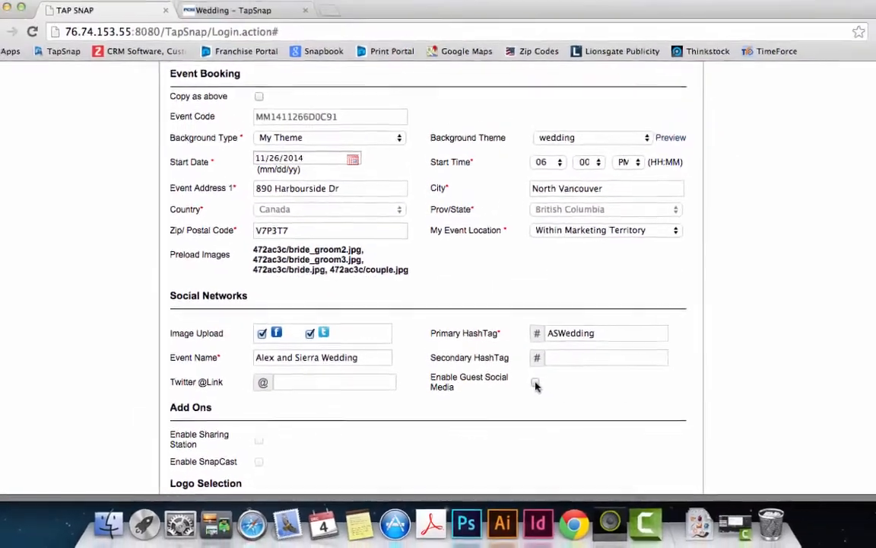
click(535, 384)
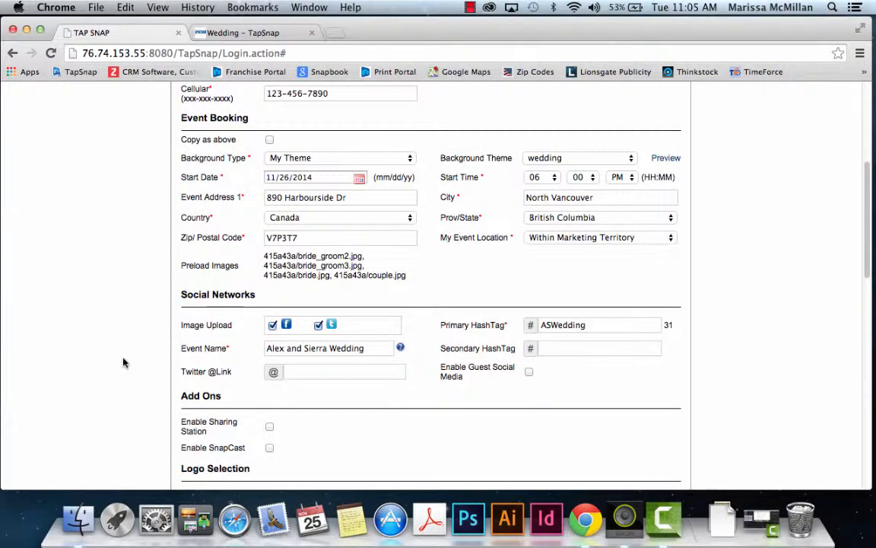
Step: Try the TapSnap and Alternate Logo options, then set both left and right logos to No Logo
scroll(124, 363, down, 2)
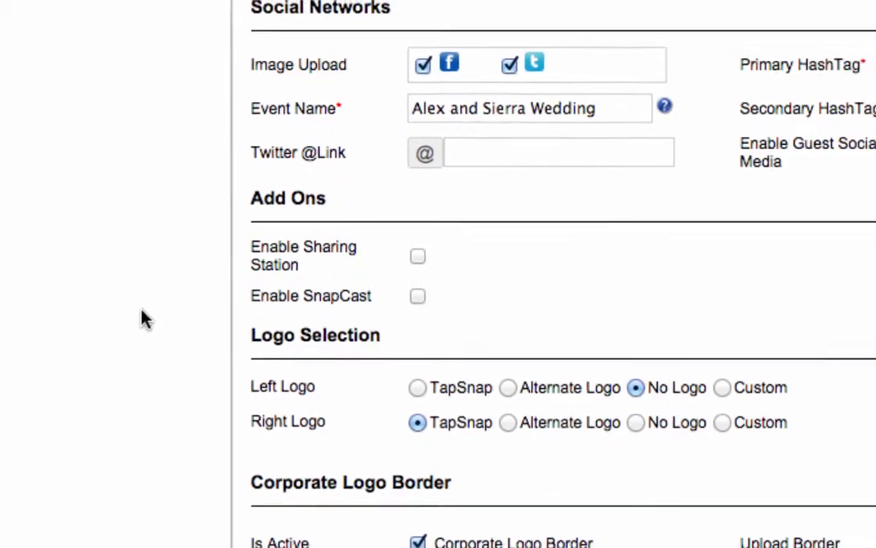
scroll(11, 240, down, 5)
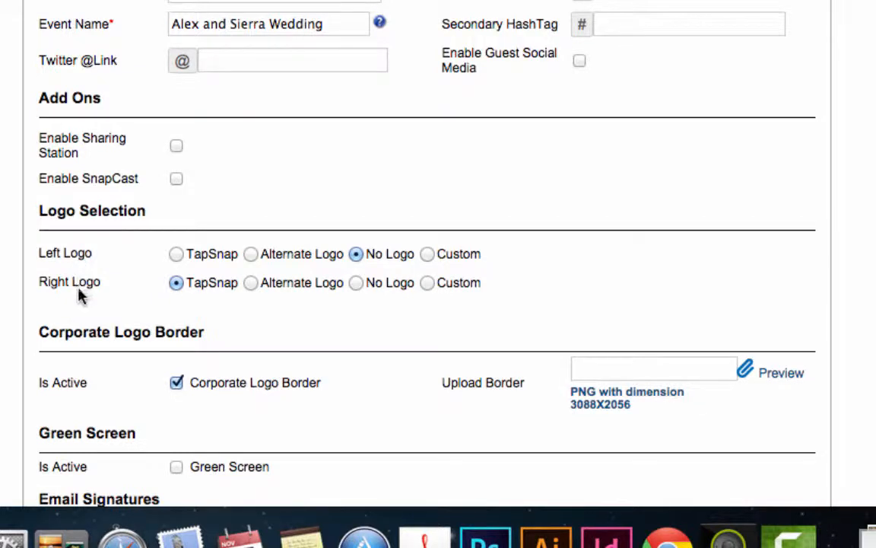
click(177, 256)
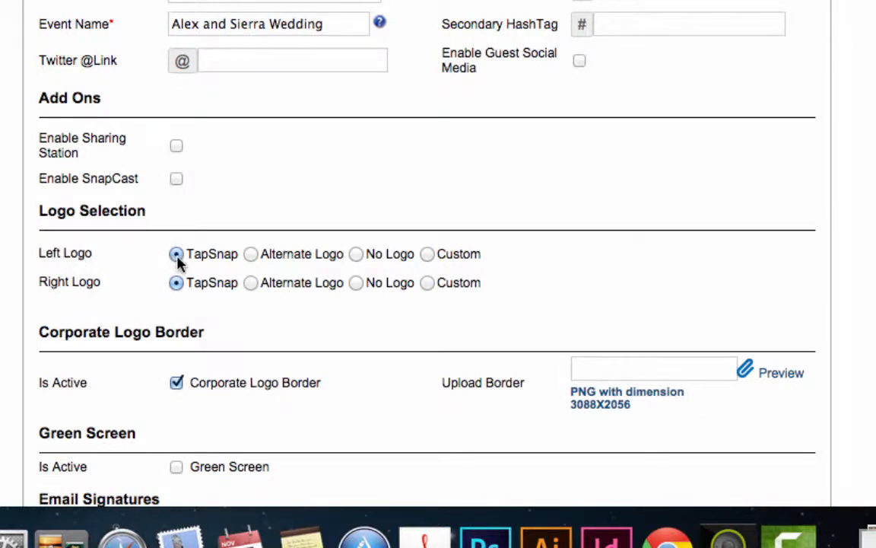
click(251, 254)
click(357, 256)
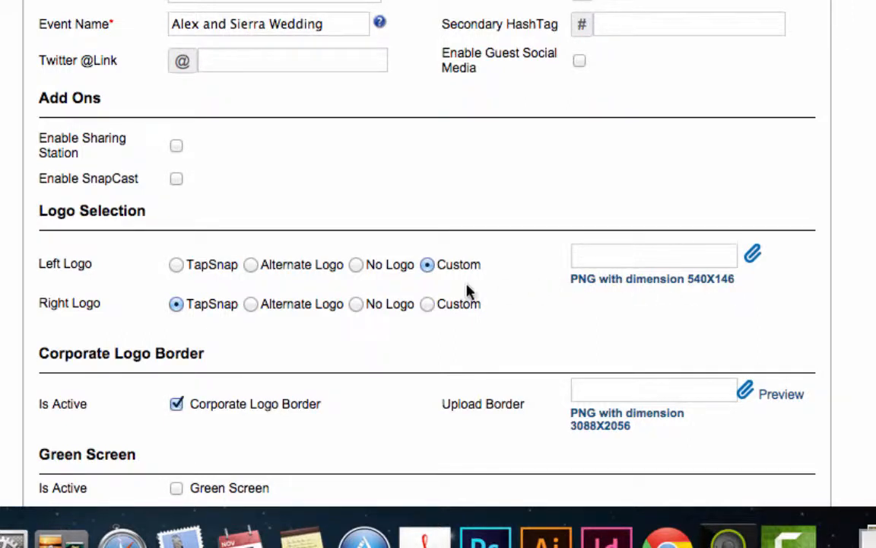
click(357, 266)
click(359, 289)
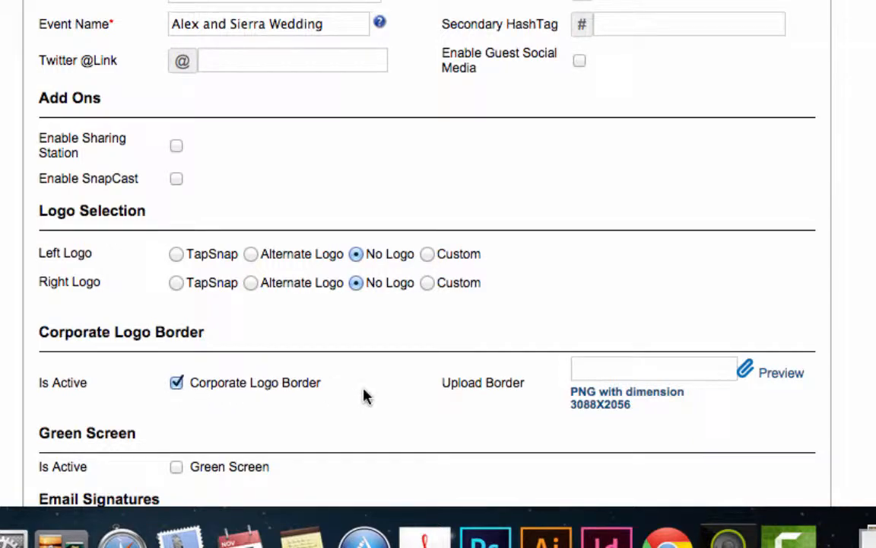
Step: Upload corporate_border.png as the corporate logo border and preview it
click(745, 369)
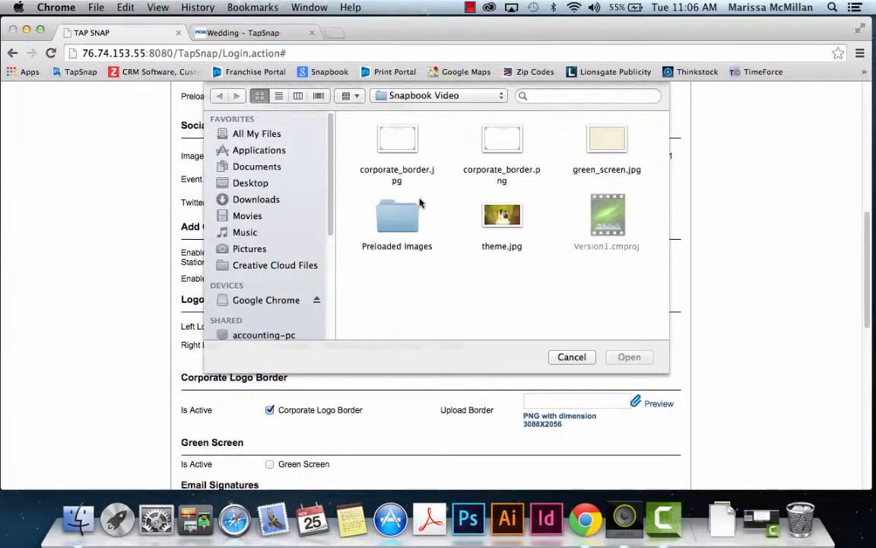
click(501, 142)
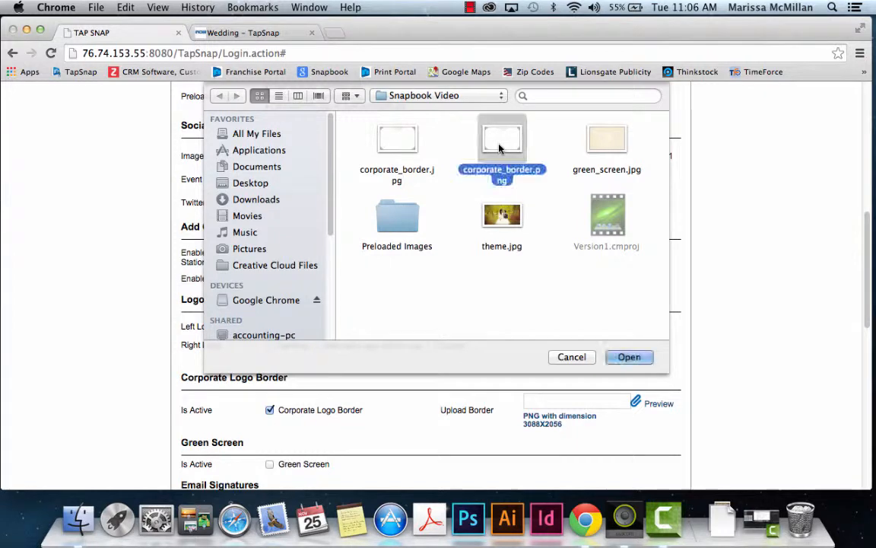
click(629, 357)
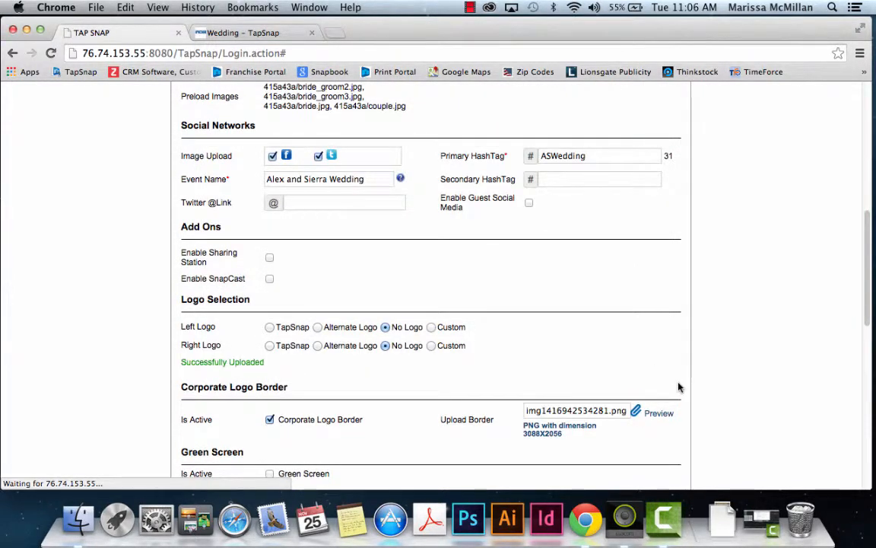
click(660, 413)
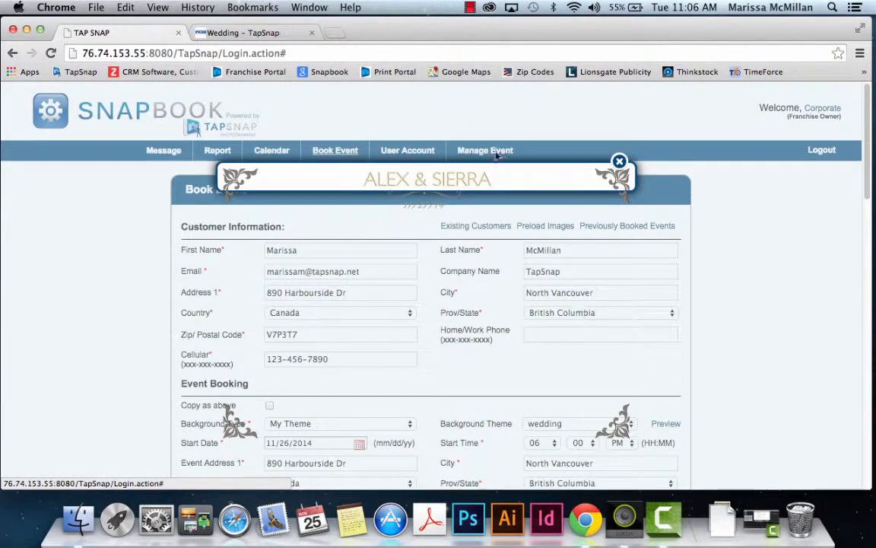
click(620, 162)
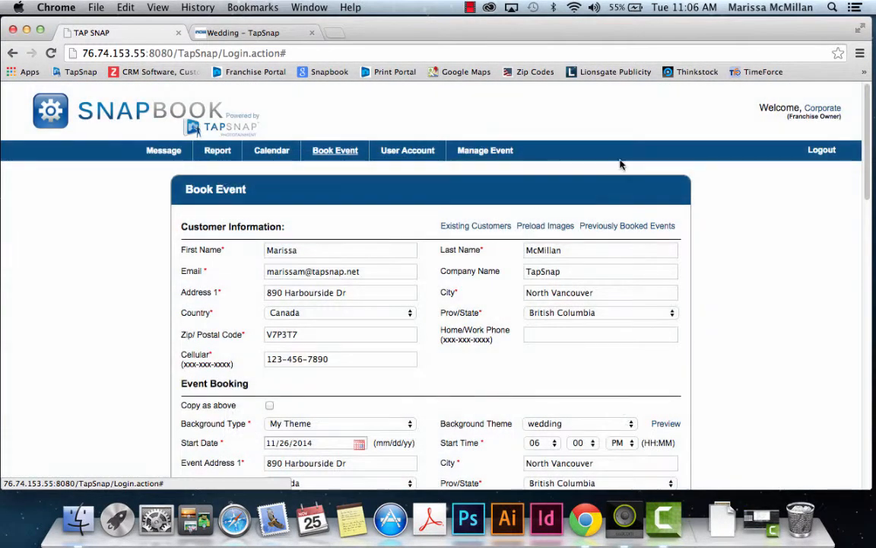
scroll(752, 407, down, 5)
scroll(751, 407, down, 8)
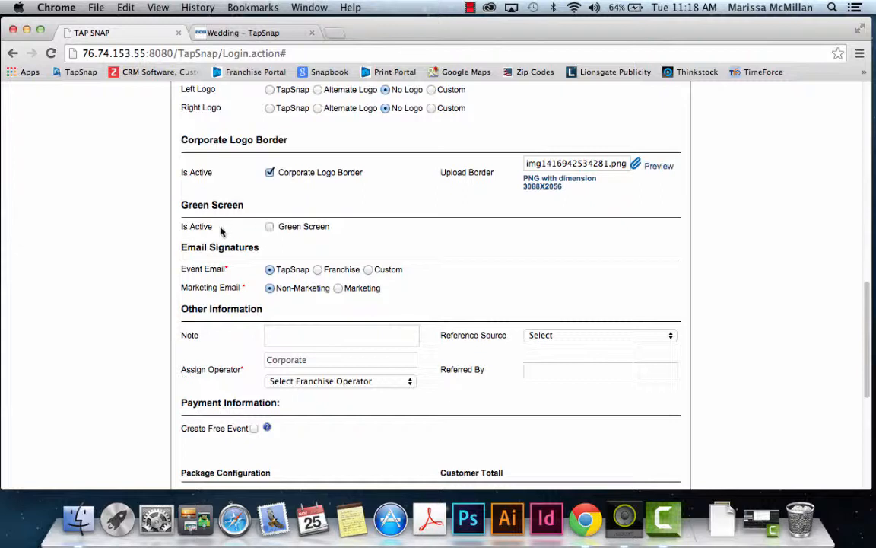
Step: Check Is Active Green Screen to enable green screen for the event
click(270, 228)
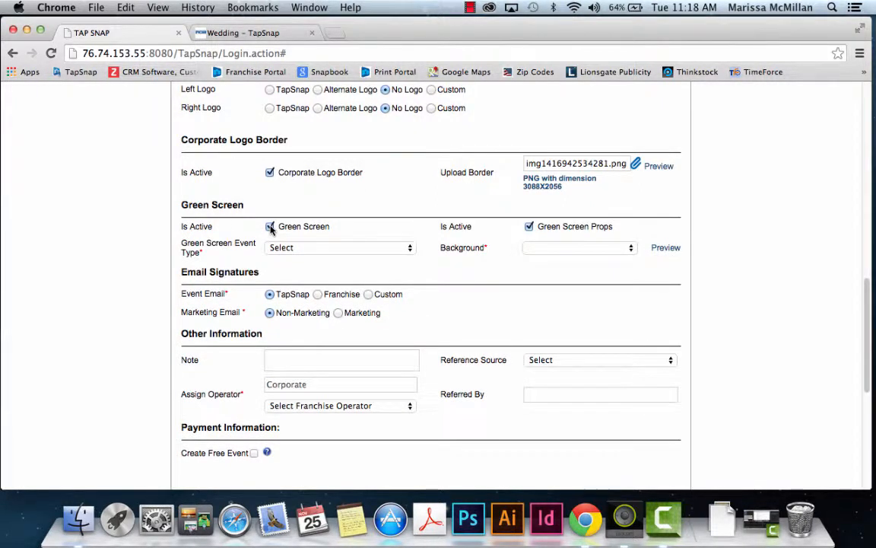
Step: Choose event type My Green Screen and background wedding, then preview the wedding image
click(407, 249)
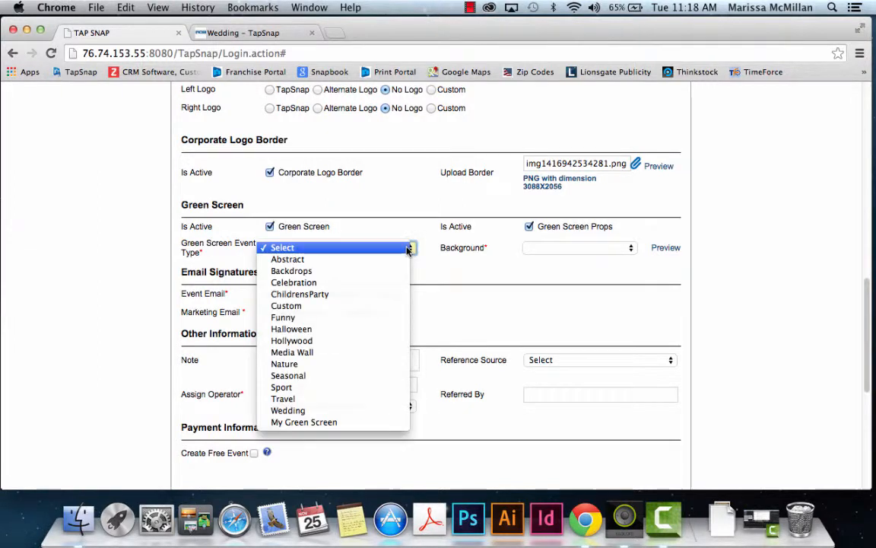
click(336, 424)
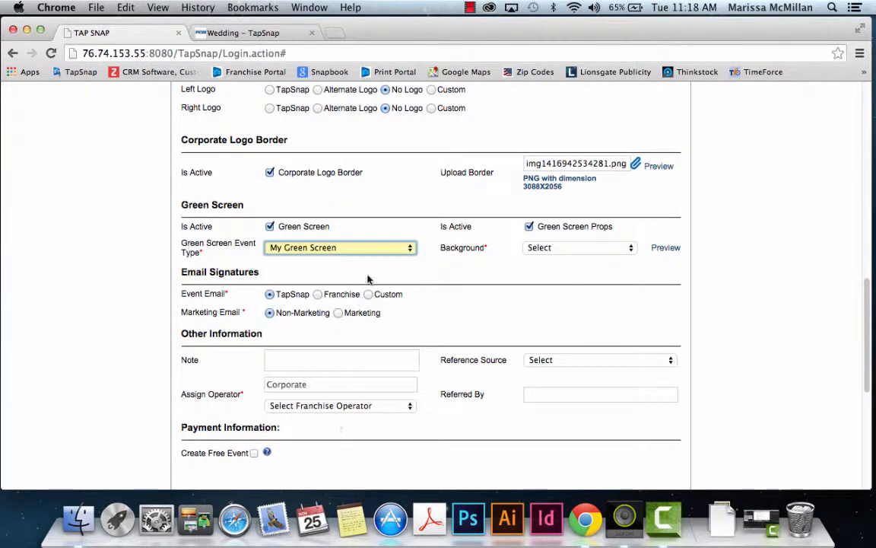
click(631, 248)
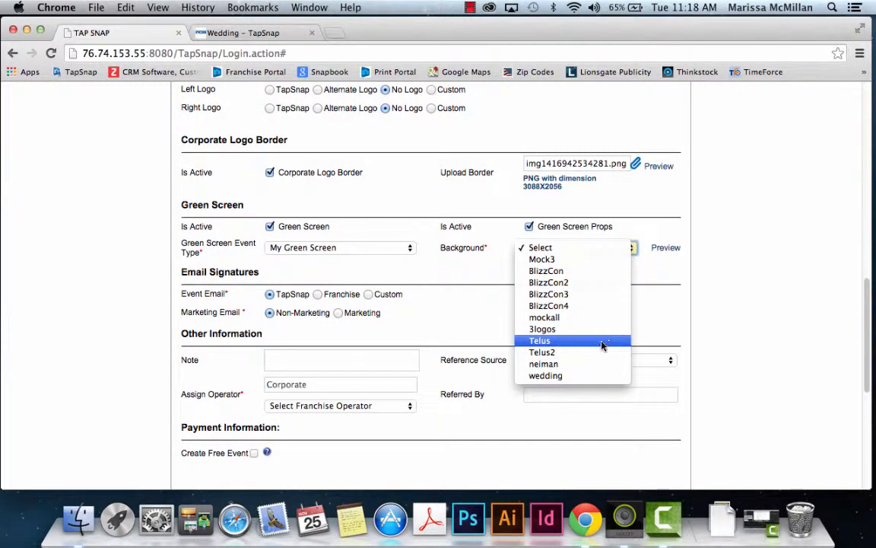
click(586, 376)
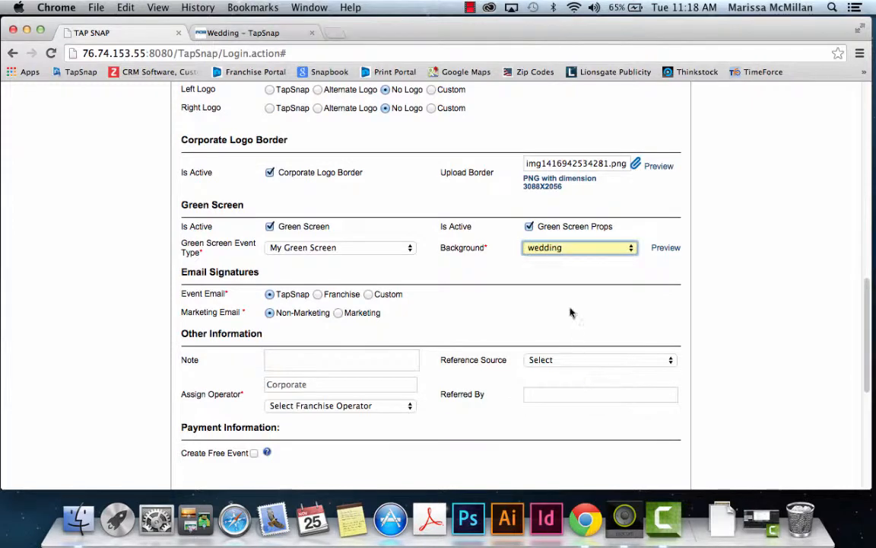
click(667, 250)
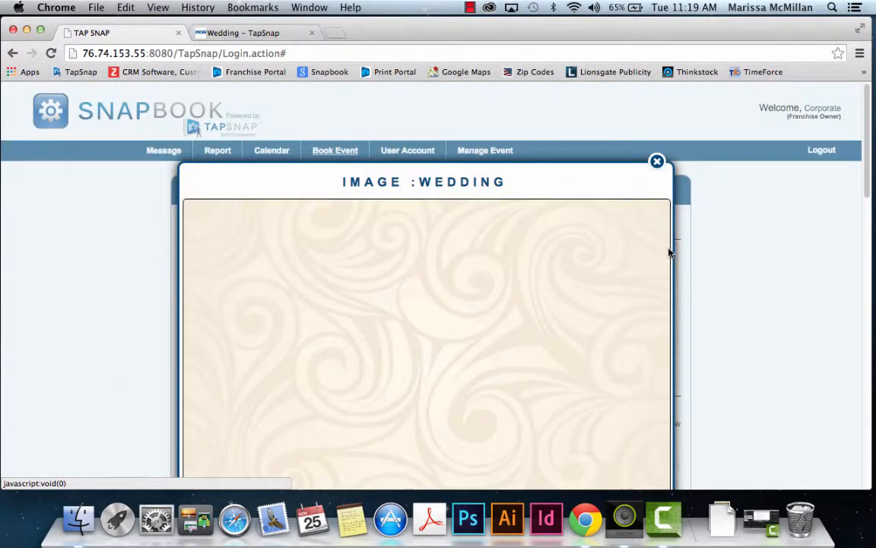
scroll(669, 253, down, 2)
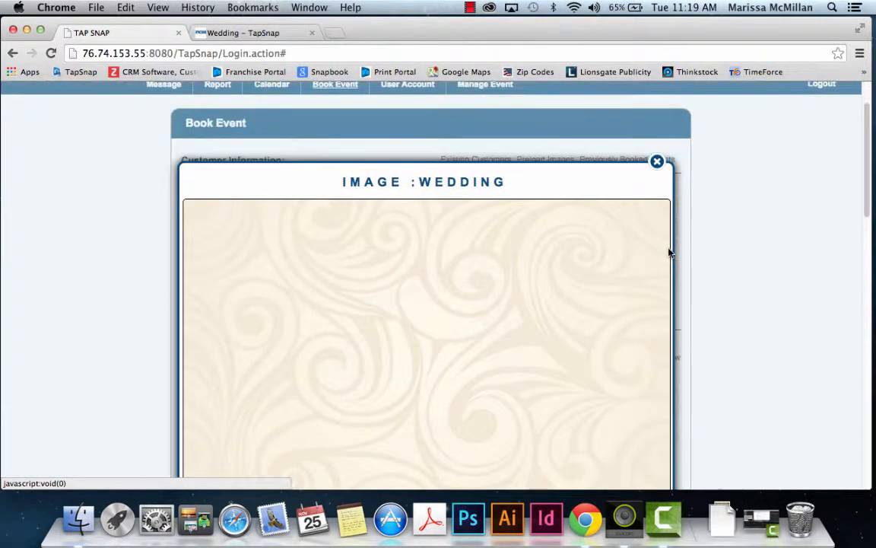
click(657, 163)
scroll(759, 351, down, 10)
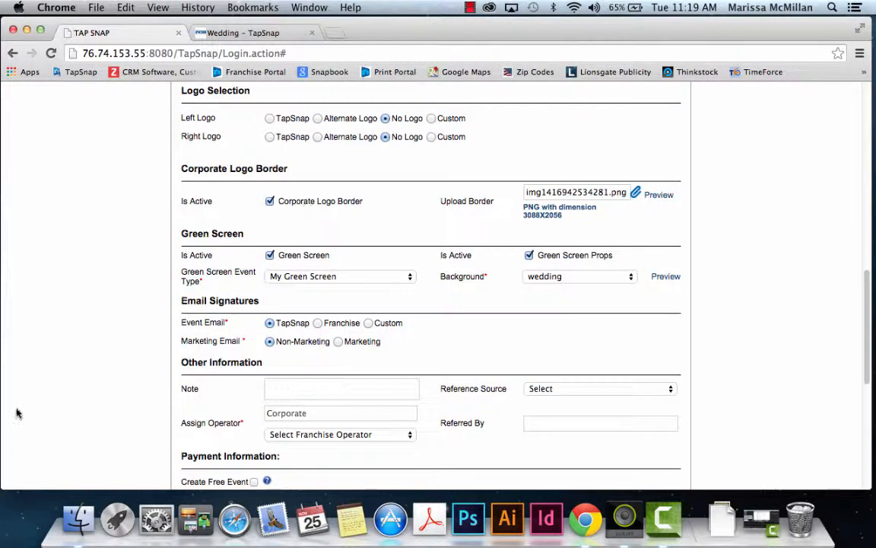
scroll(74, 386, down, 3)
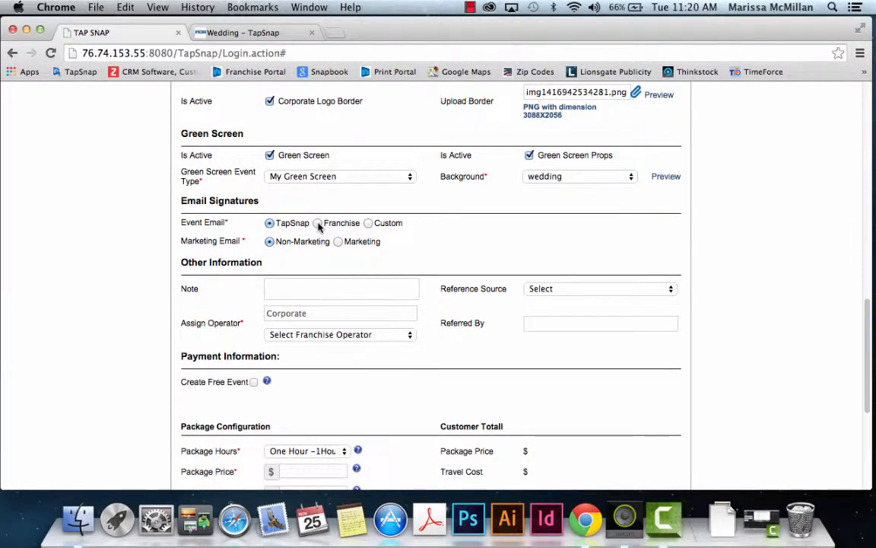
Step: Select Custom for the Event Email signature
click(368, 224)
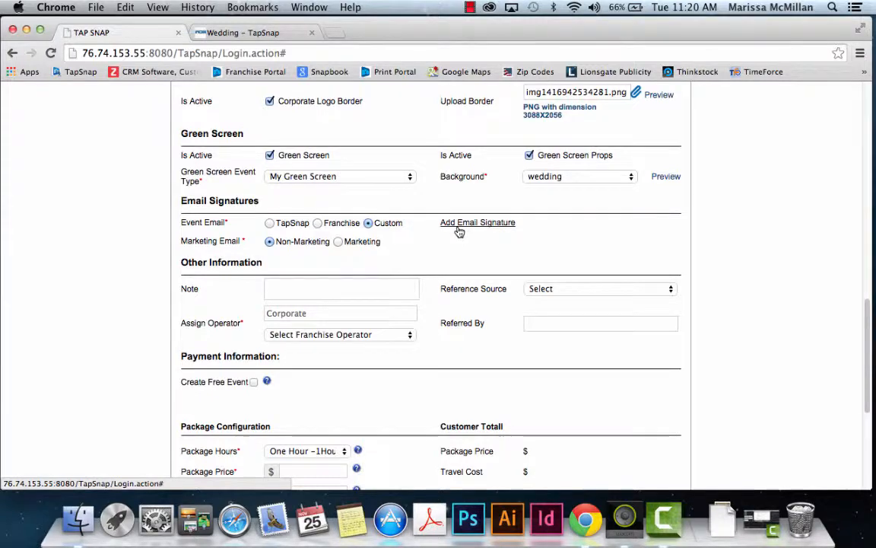
scroll(461, 228, up, 5)
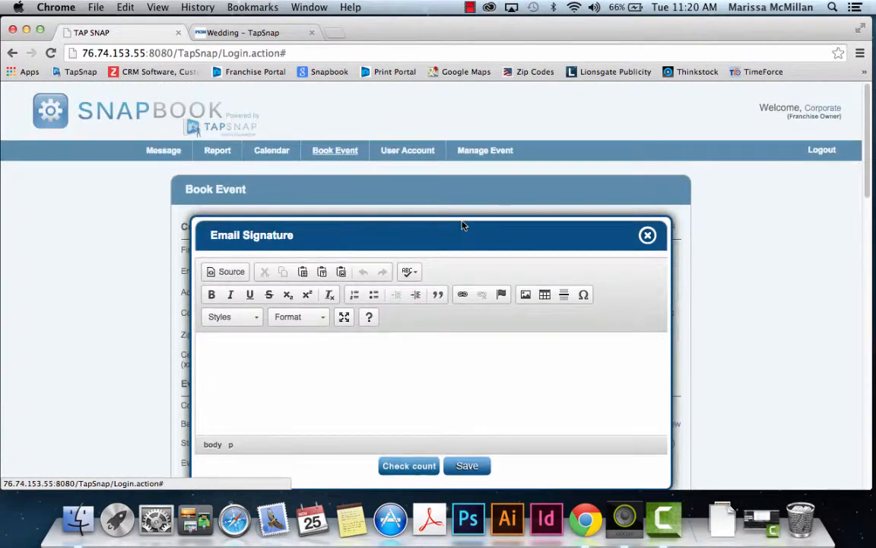
Step: Close the empty Email Signature editor without saving
click(240, 354)
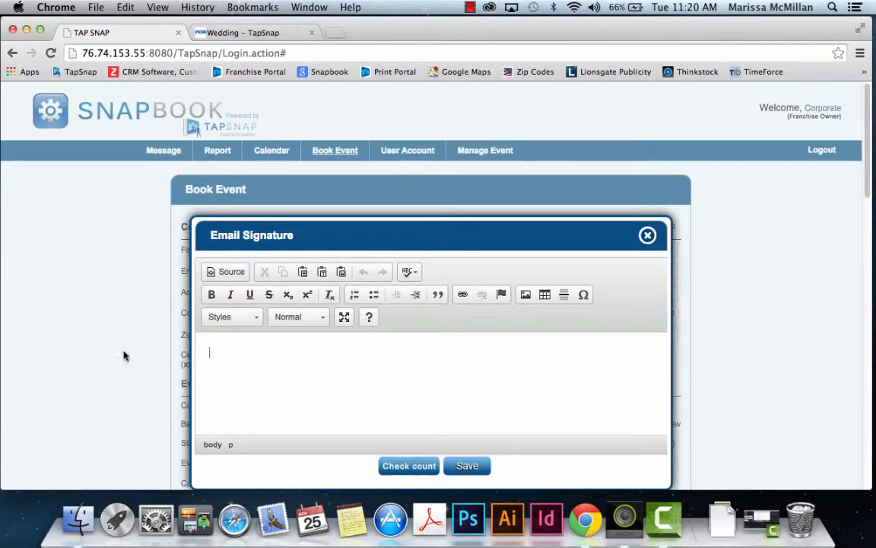
scroll(124, 355, down, 2)
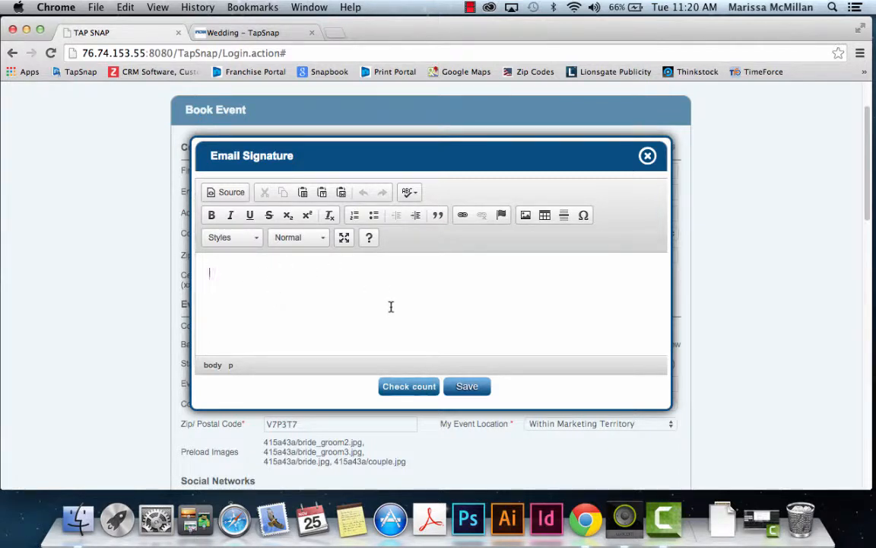
click(647, 156)
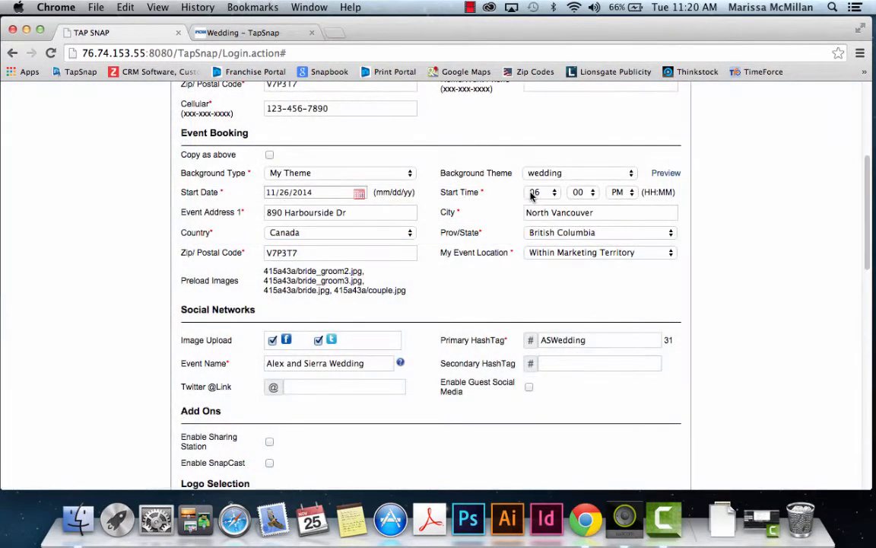
Step: Set Event Email to TapSnap, Marketing Email to Marketing, and Signature Type to Custom
scroll(727, 354, down, 5)
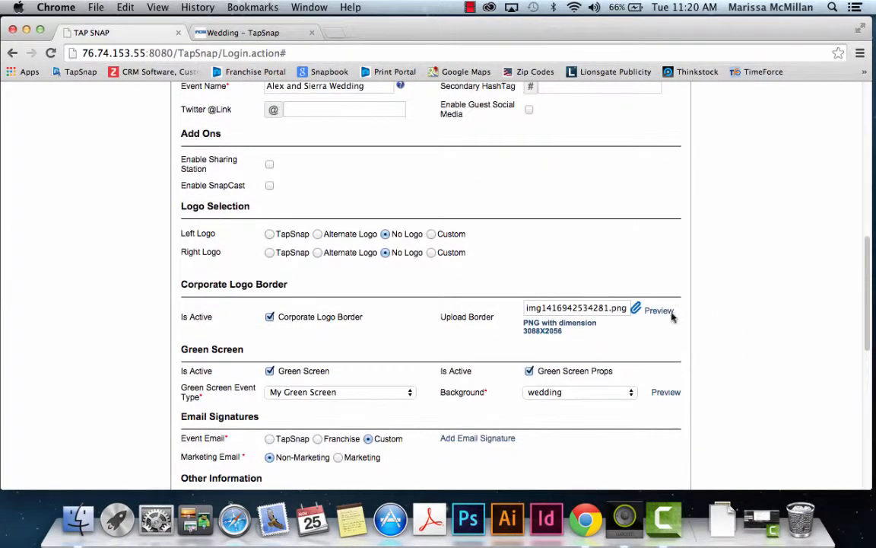
scroll(372, 407, down, 5)
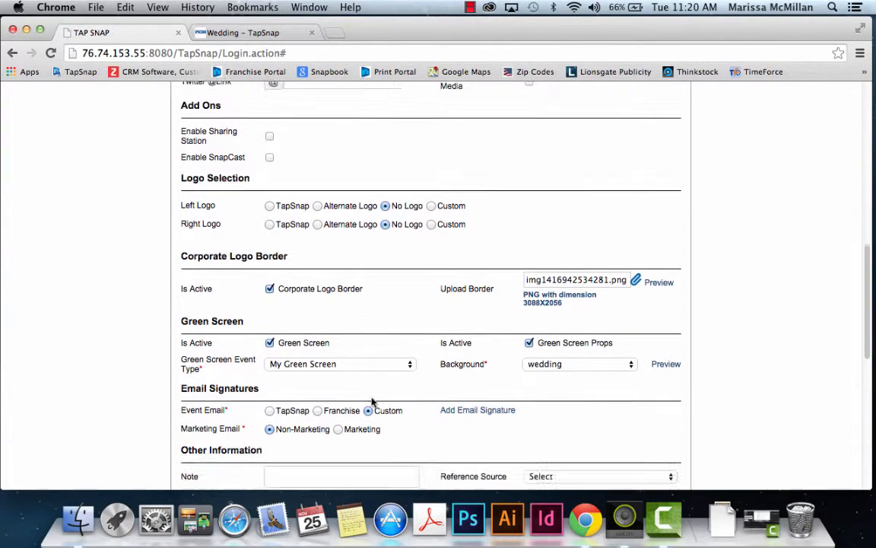
scroll(369, 390, up, 2)
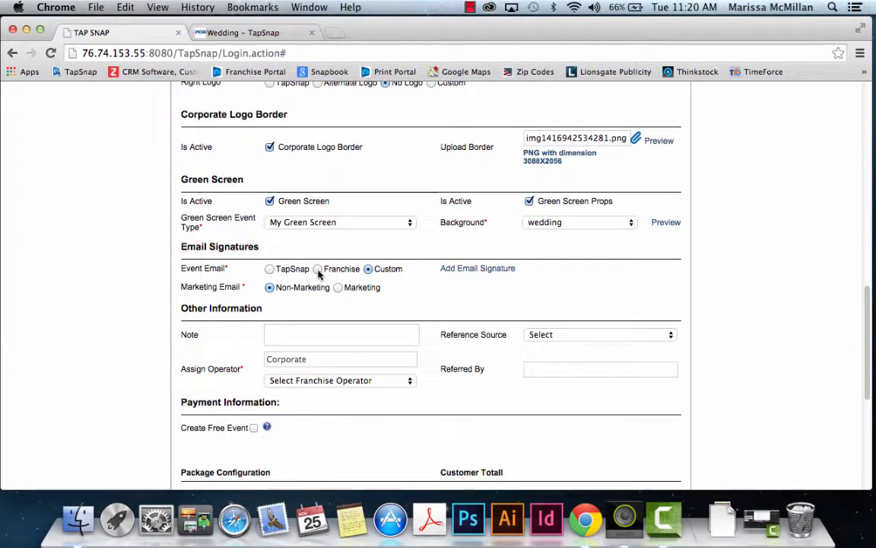
click(270, 270)
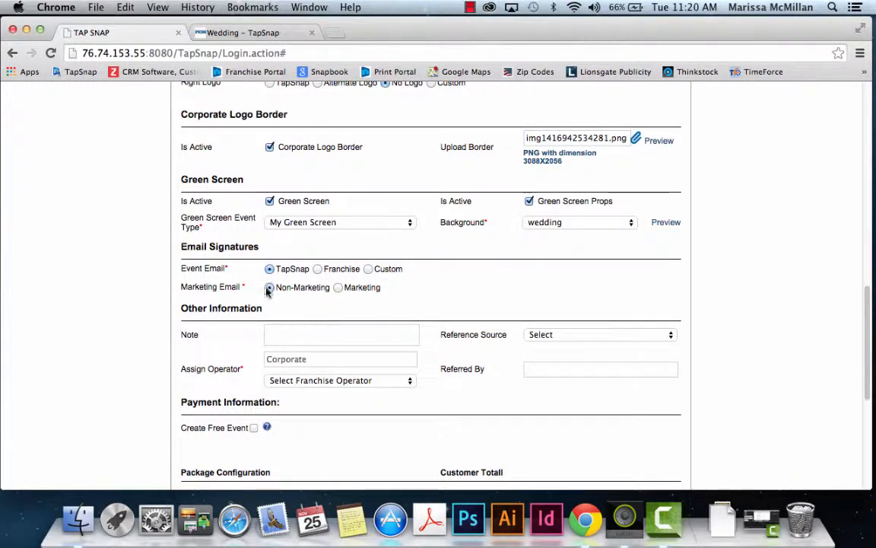
click(338, 287)
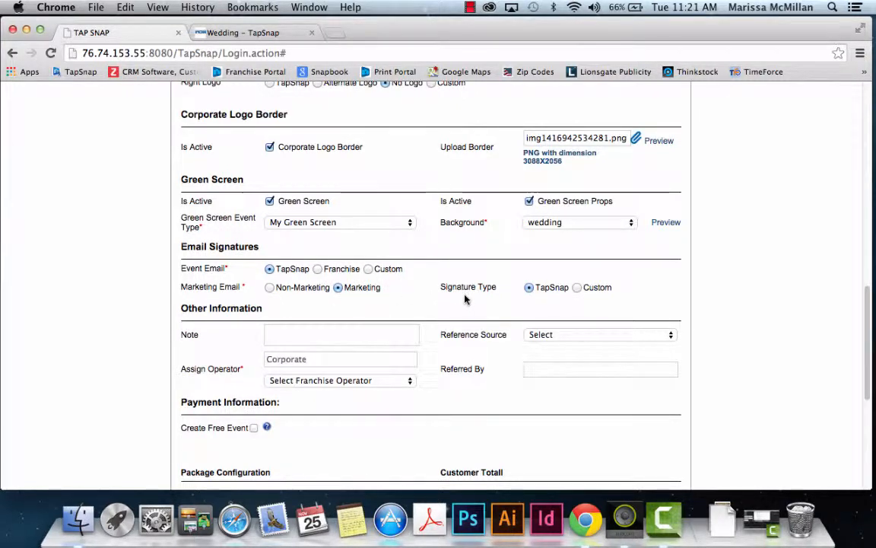
click(577, 287)
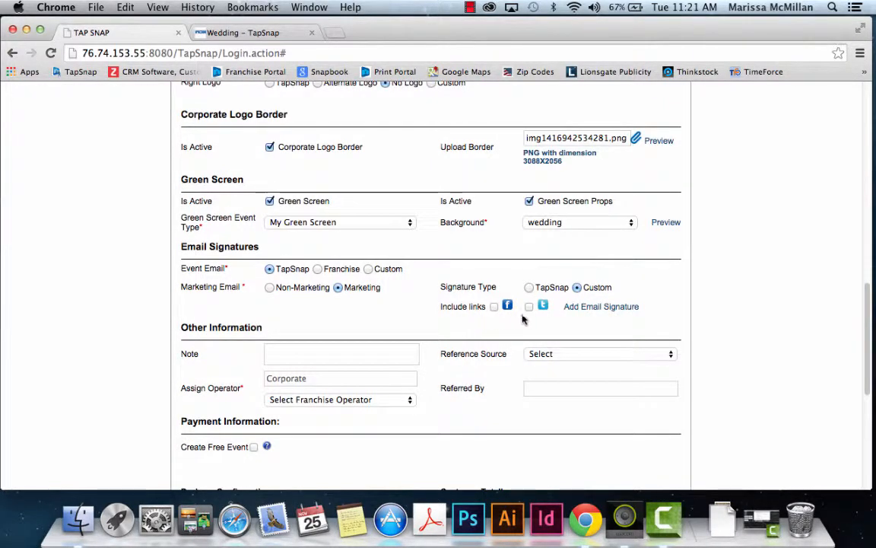
Step: Replace 'Thank You' in the signature's first line with the couple's names plus 'thank you', and save
click(606, 311)
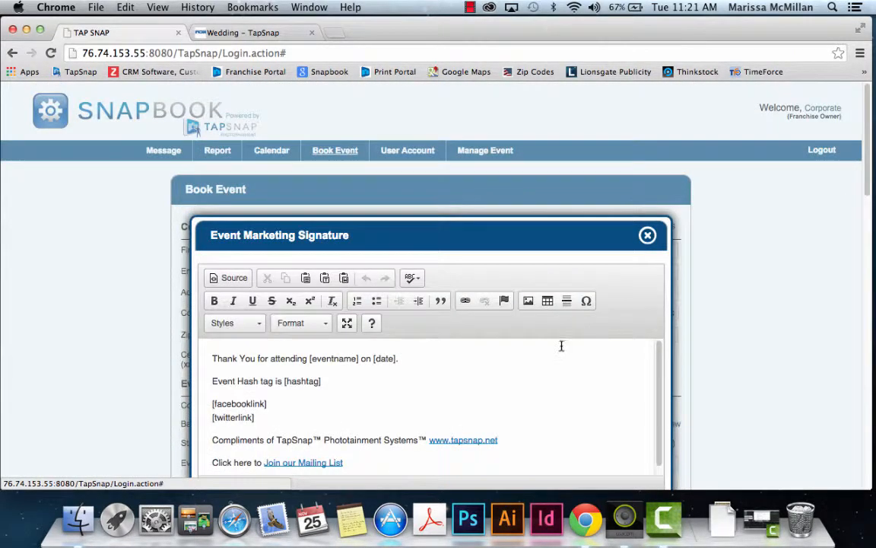
scroll(559, 350, down, 3)
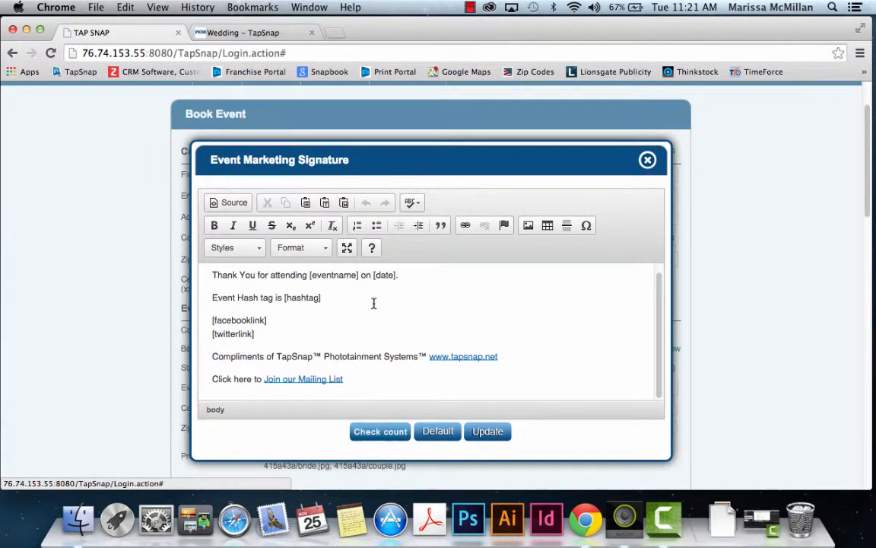
drag(214, 276, 346, 276)
click(303, 281)
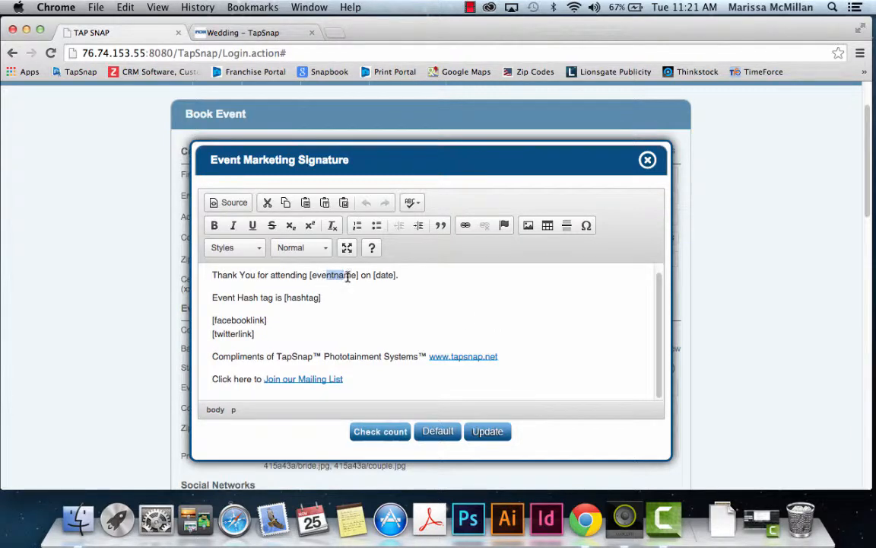
drag(348, 277, 356, 275)
drag(313, 276, 376, 276)
drag(212, 275, 307, 279)
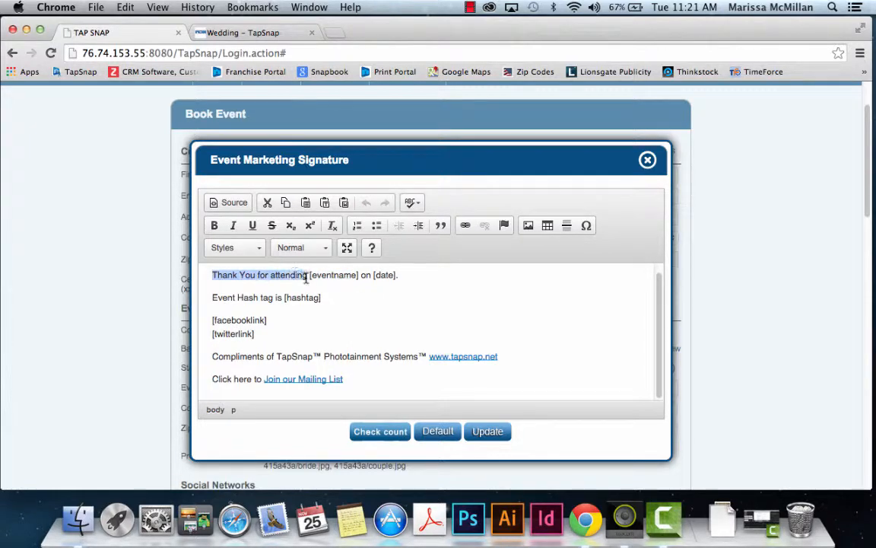
click(265, 275)
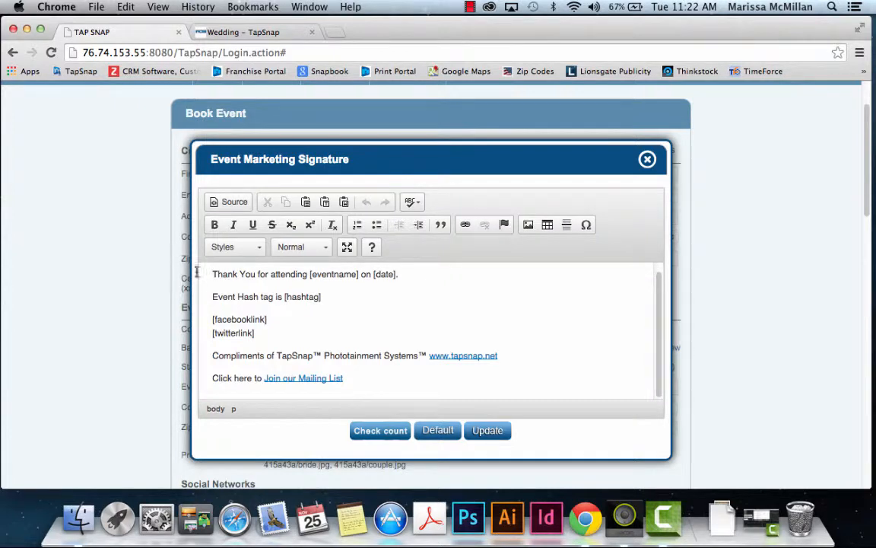
drag(213, 274, 252, 275)
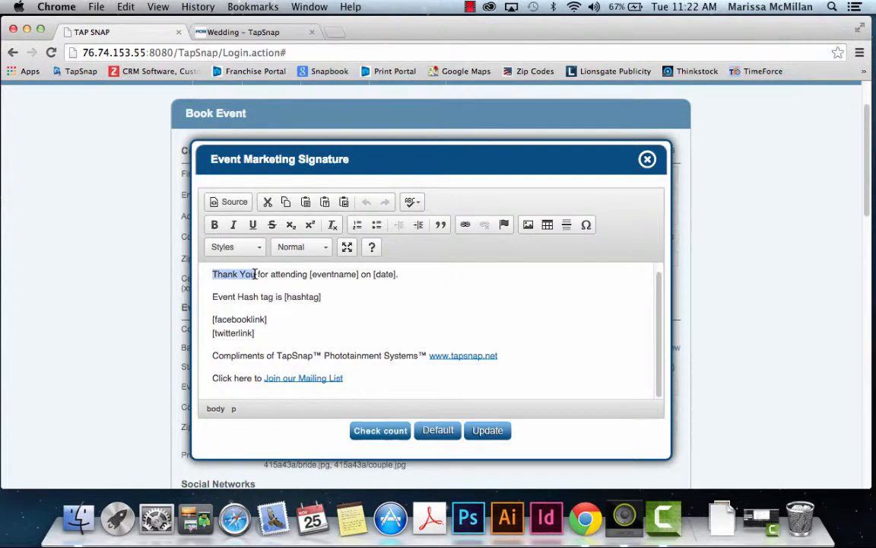
text(Alex)
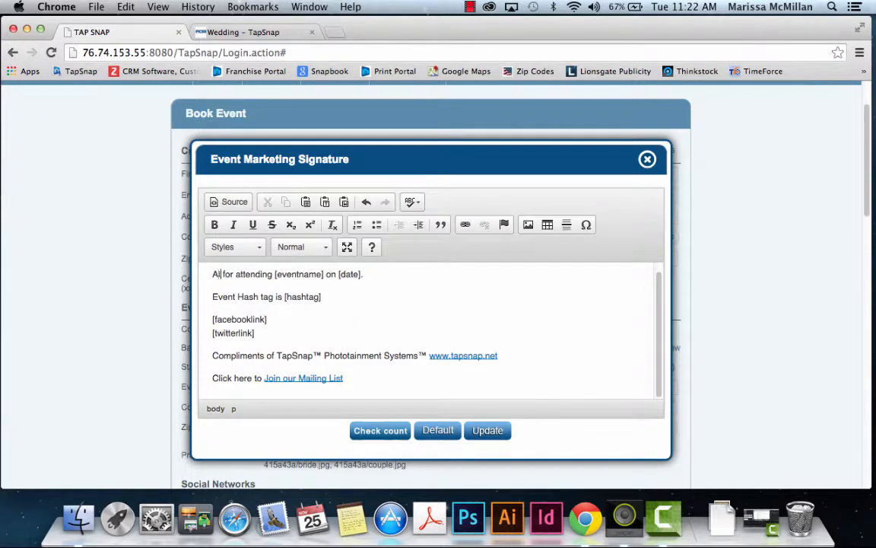
text( and S)
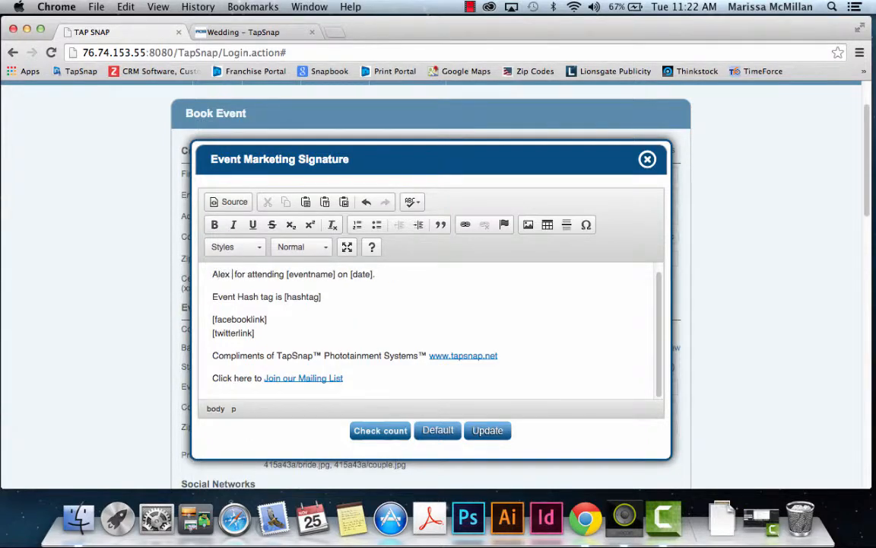
text(ierra thank )
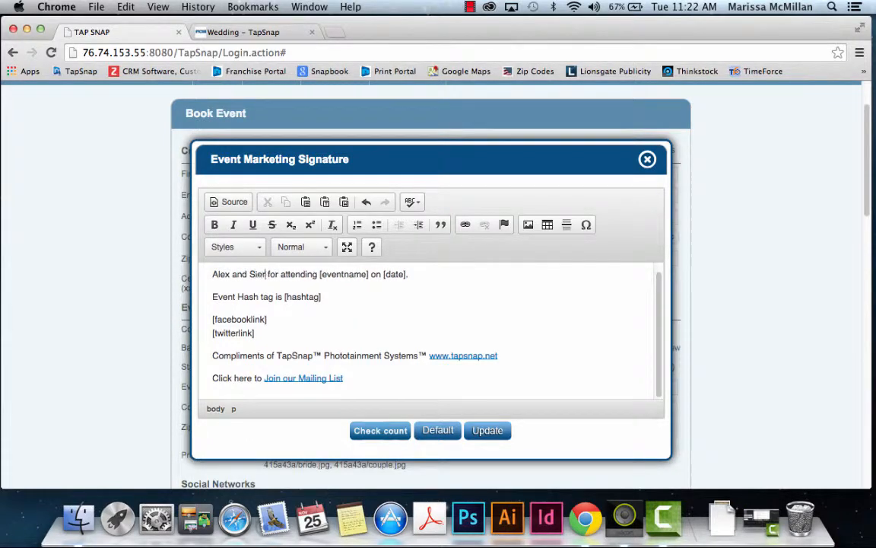
text(you)
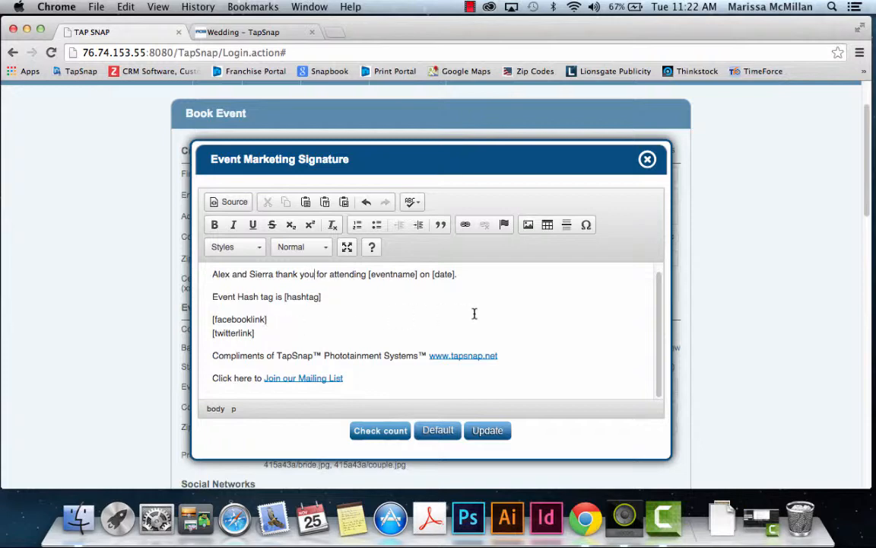
scroll(530, 320, down, 2)
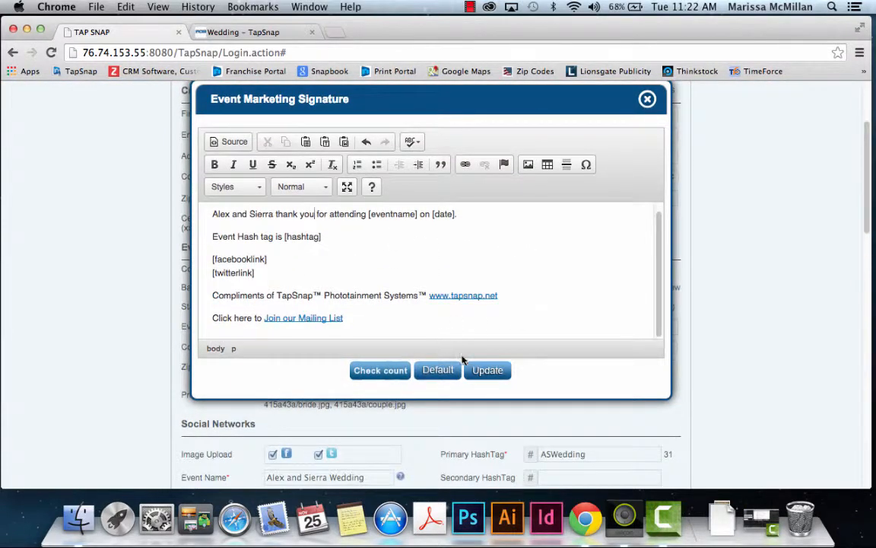
click(486, 372)
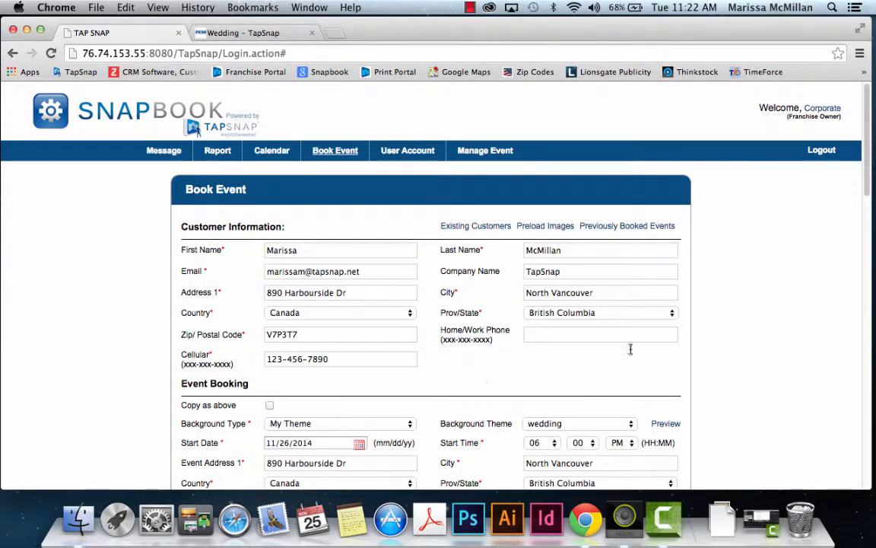
scroll(742, 354, down, 10)
scroll(741, 354, down, 2)
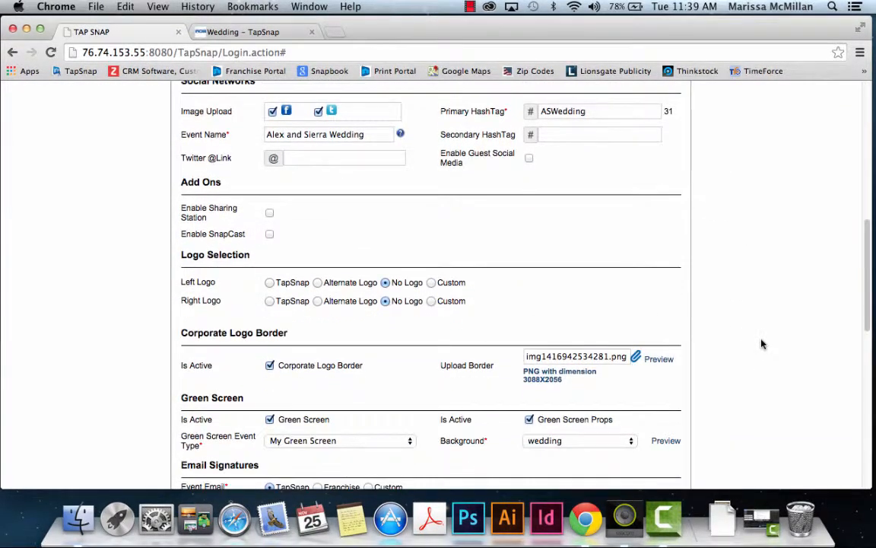
scroll(762, 344, down, 12)
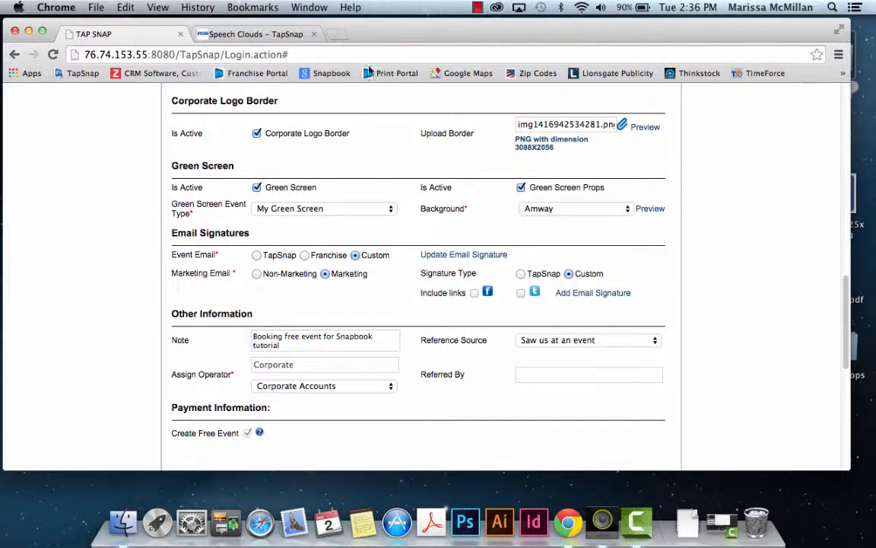
Step: Open the Get a Link page for the orange swoosh image in the Speech Clouds gallery
click(270, 35)
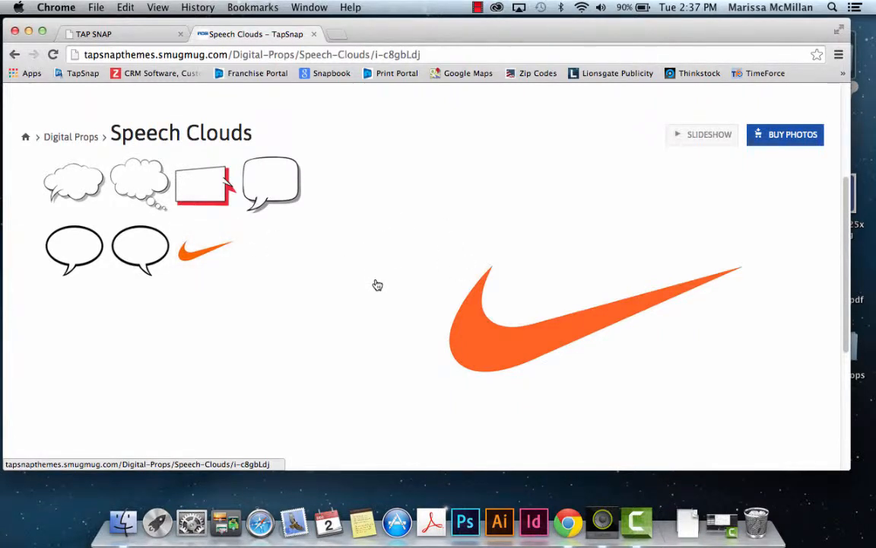
scroll(378, 281, down, 3)
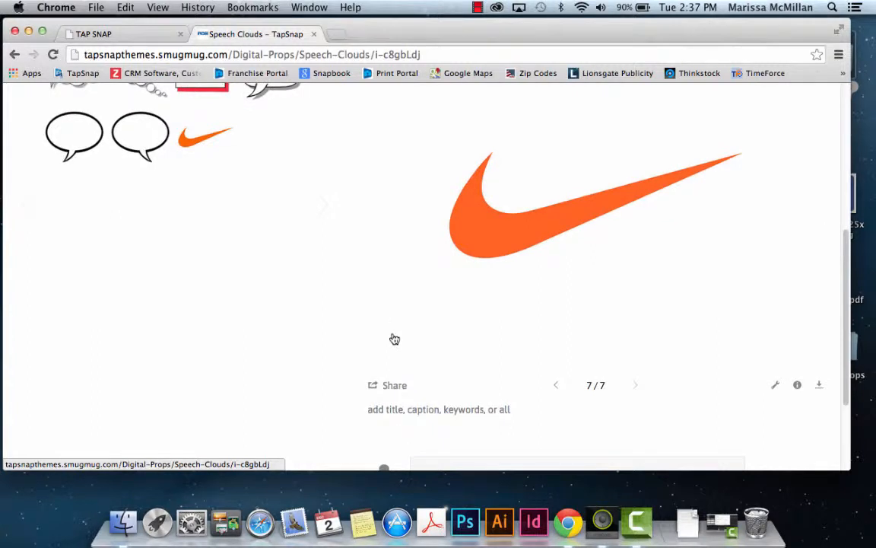
click(394, 388)
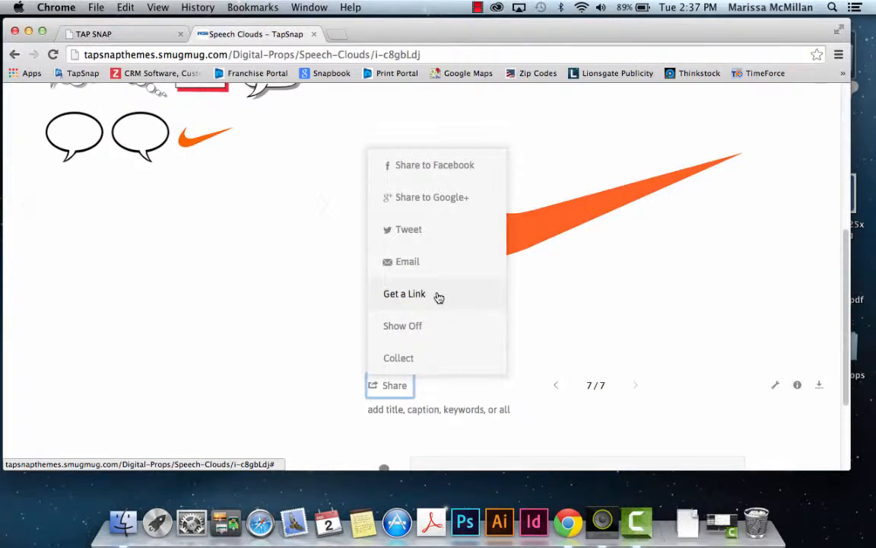
click(439, 297)
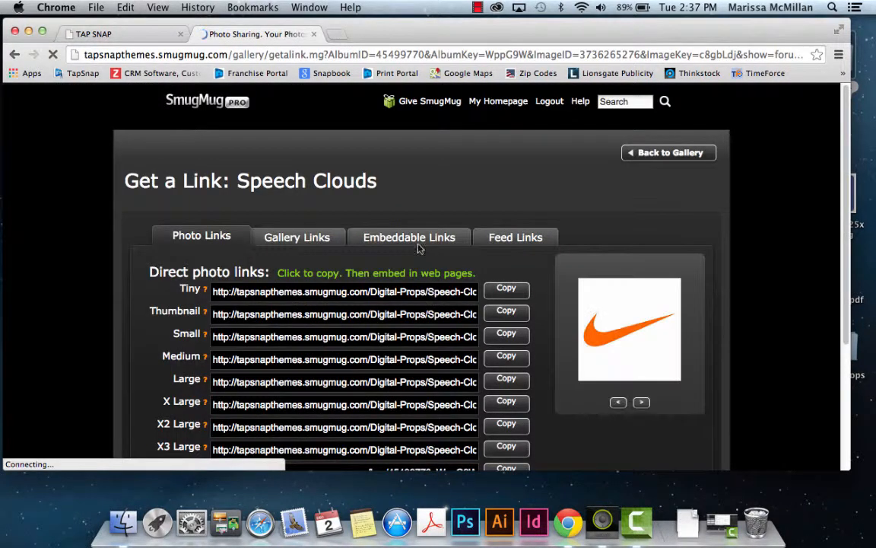
scroll(123, 281, down, 3)
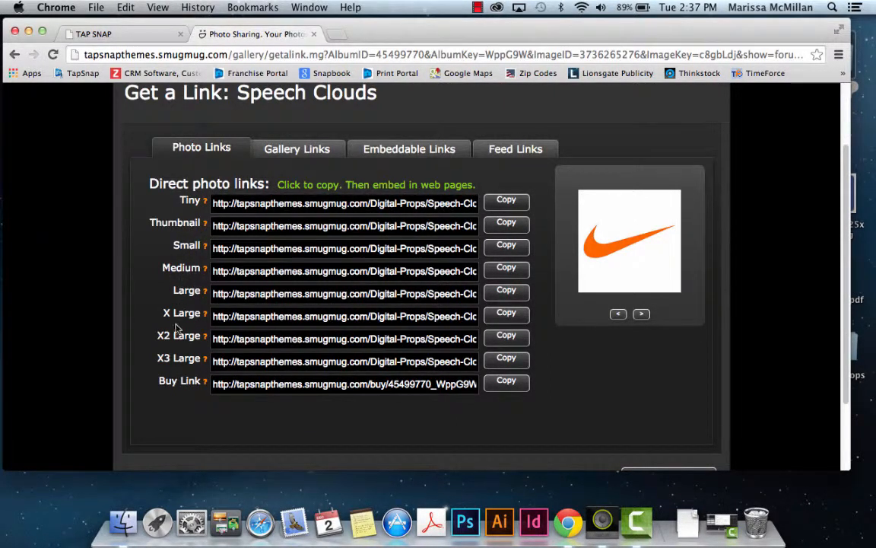
Step: Copy the Small-size direct image link and go back to the Snapbook tab
click(312, 249)
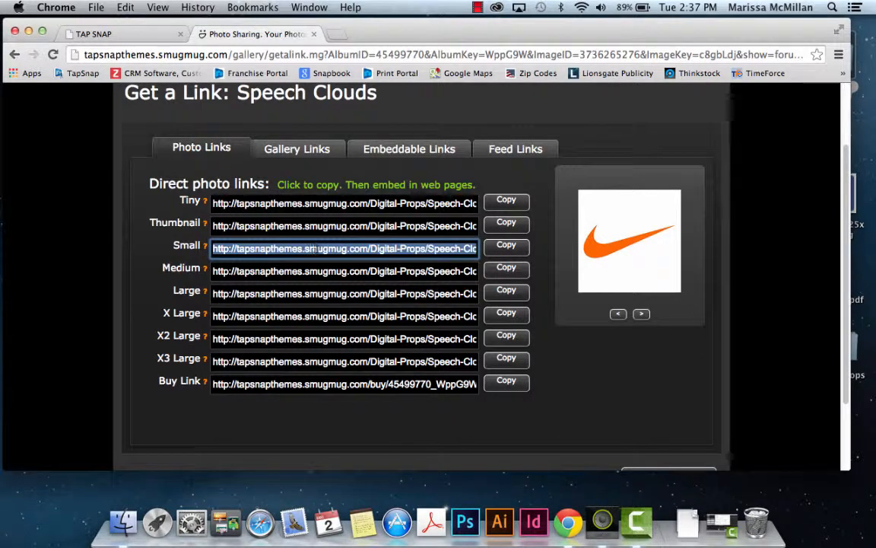
right_click(318, 249)
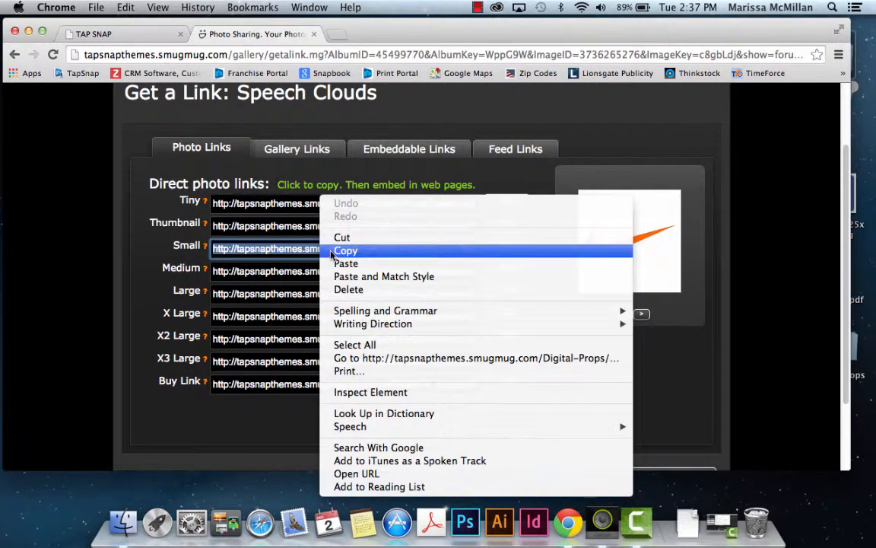
click(332, 254)
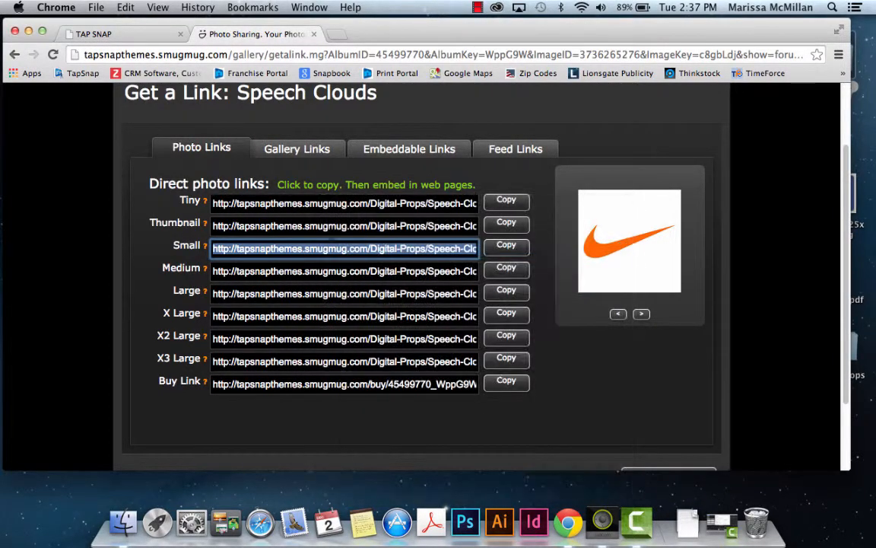
click(137, 35)
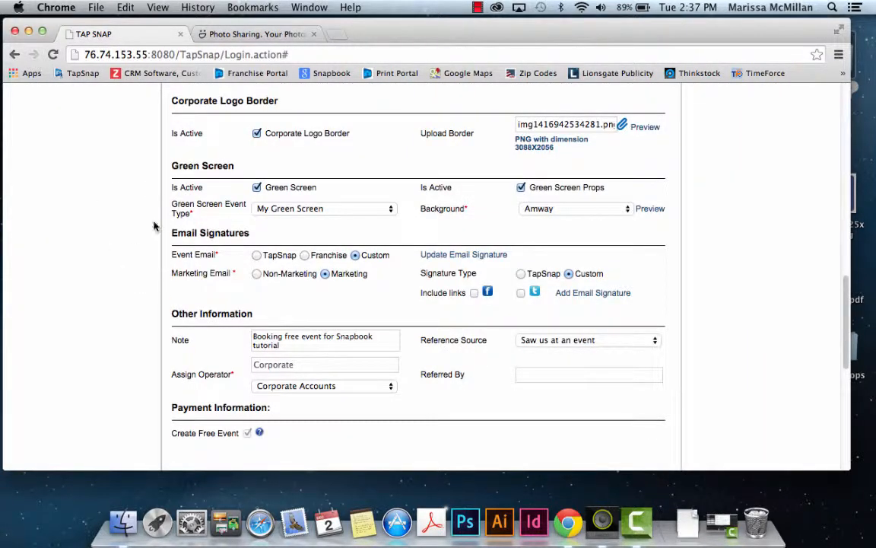
Step: Paste the copied swoosh image URL into the email signature's image dialog
click(441, 260)
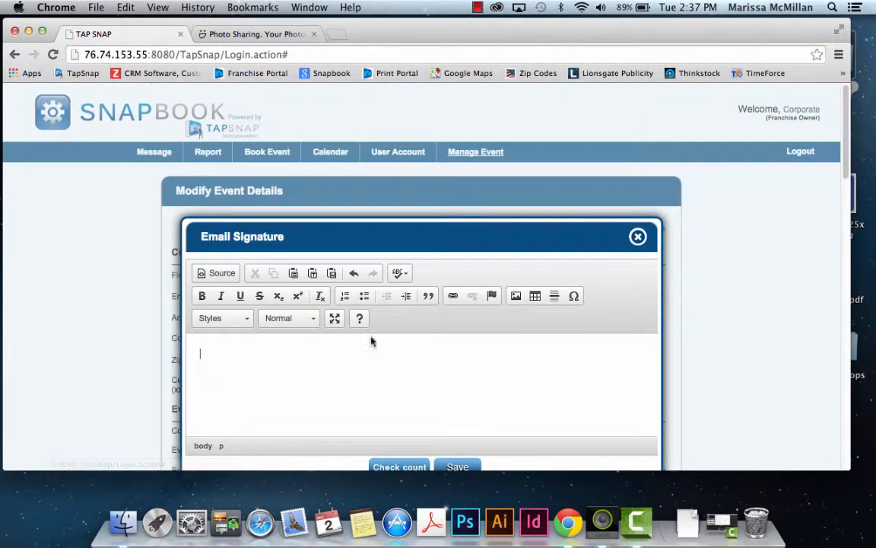
scroll(536, 339, down, 2)
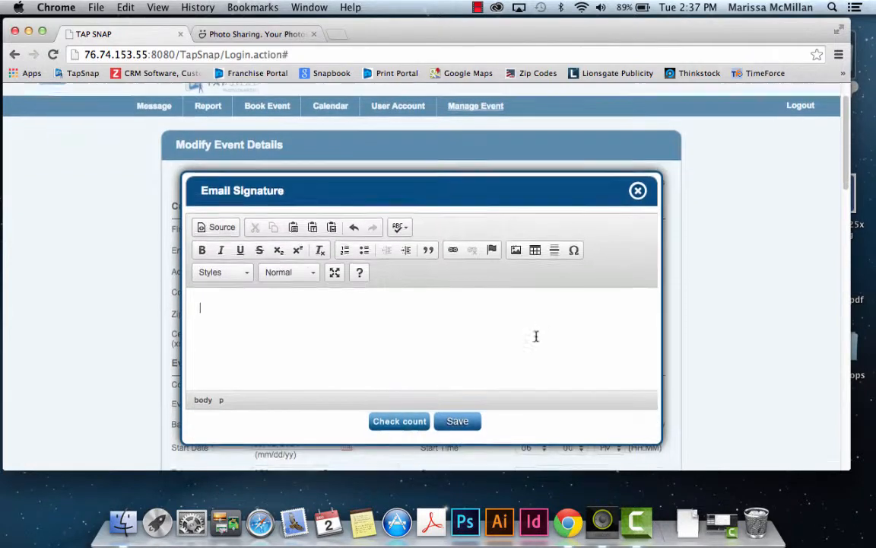
click(517, 248)
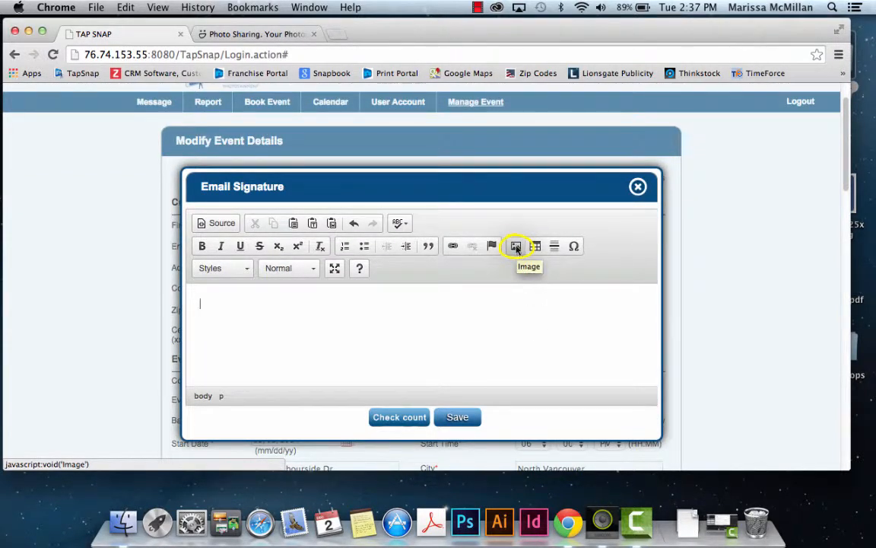
click(518, 248)
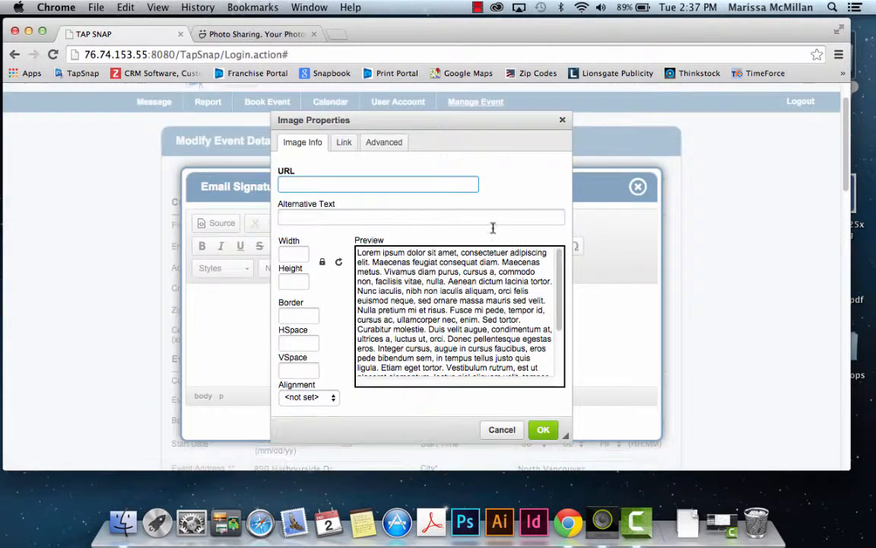
right_click(293, 187)
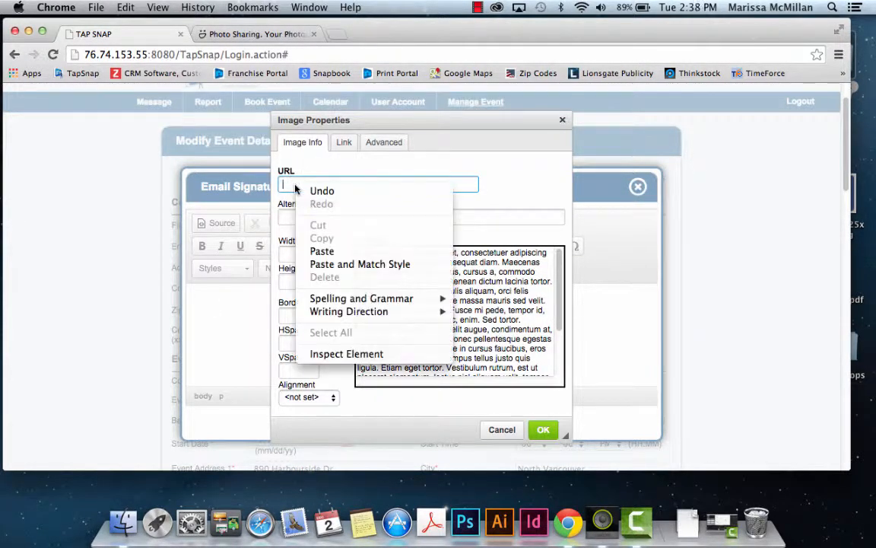
click(318, 251)
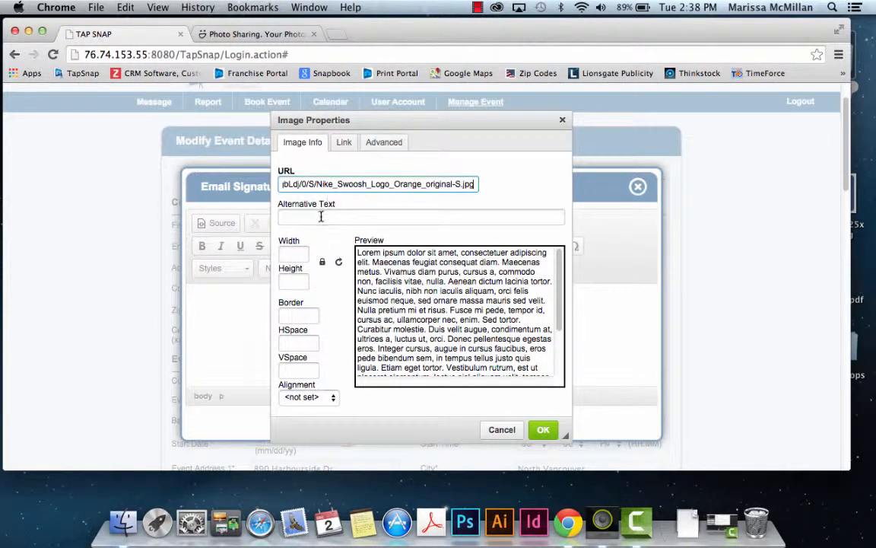
click(321, 216)
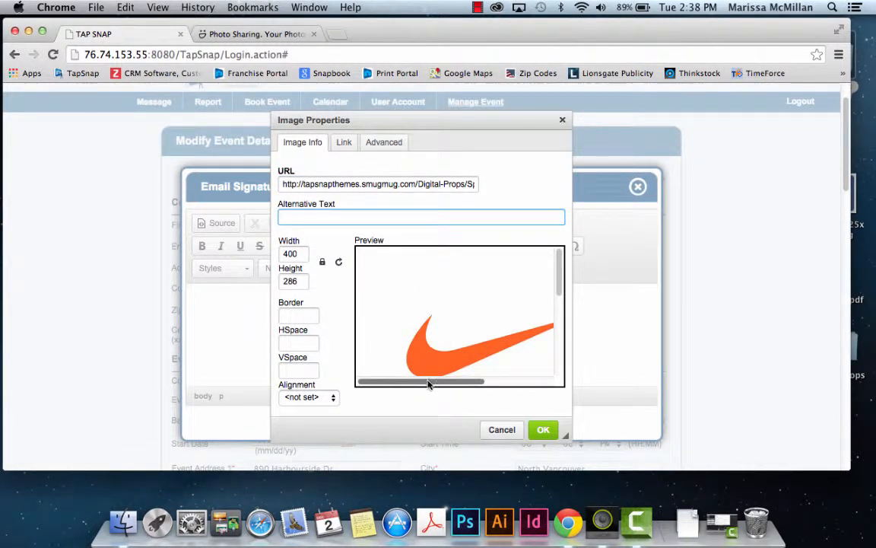
Step: Set the image width to 100 (100 × 72) and insert it into the signature
drag(428, 380, 458, 397)
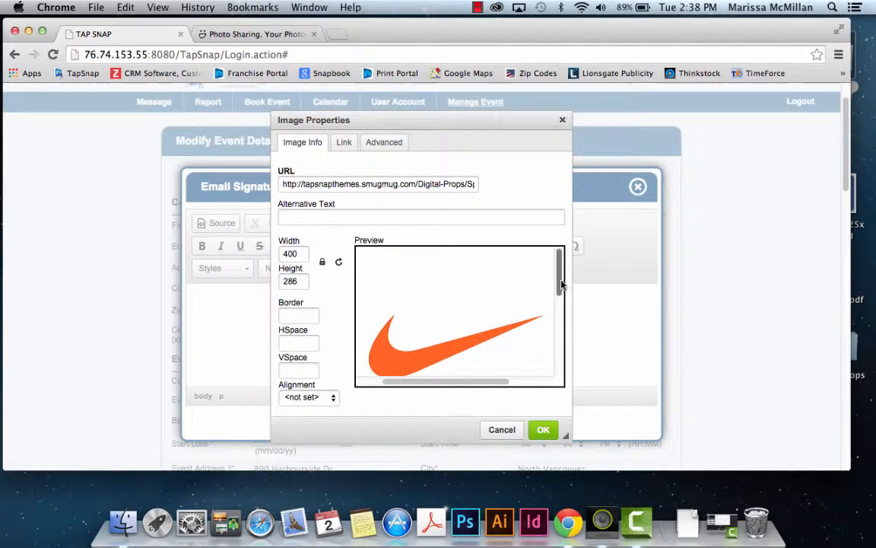
scroll(559, 292, down, 4)
scroll(560, 289, up, 3)
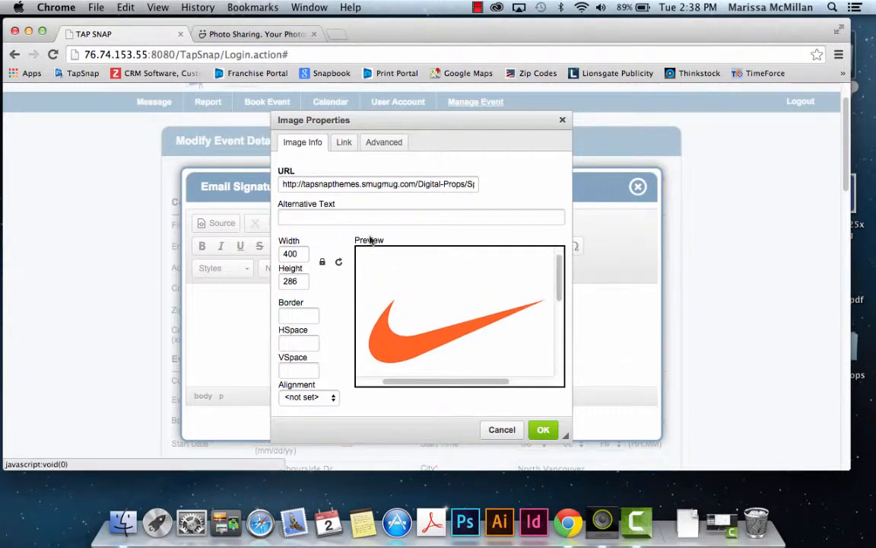
double_click(299, 256)
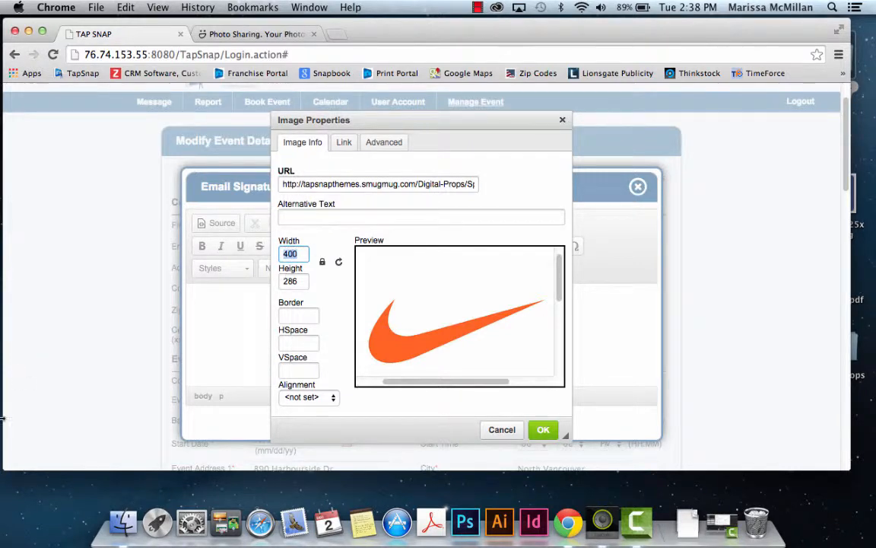
text(100)
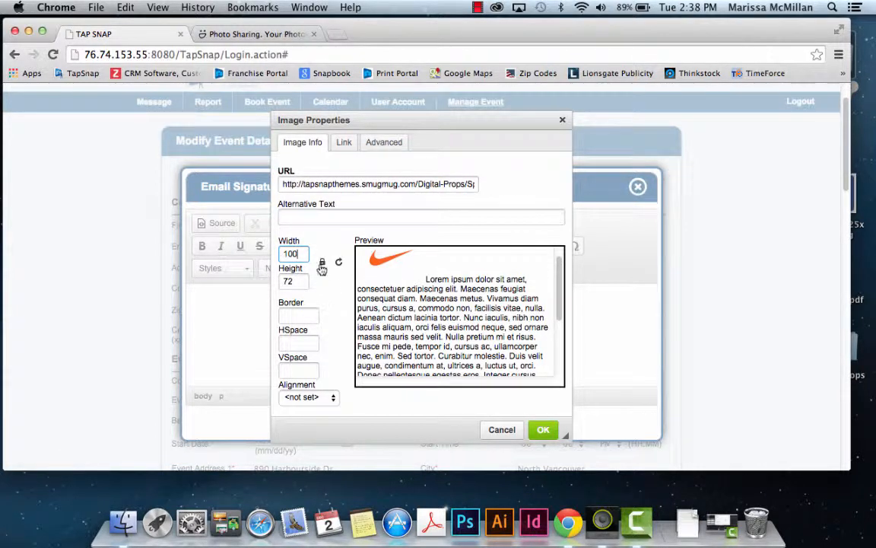
click(543, 432)
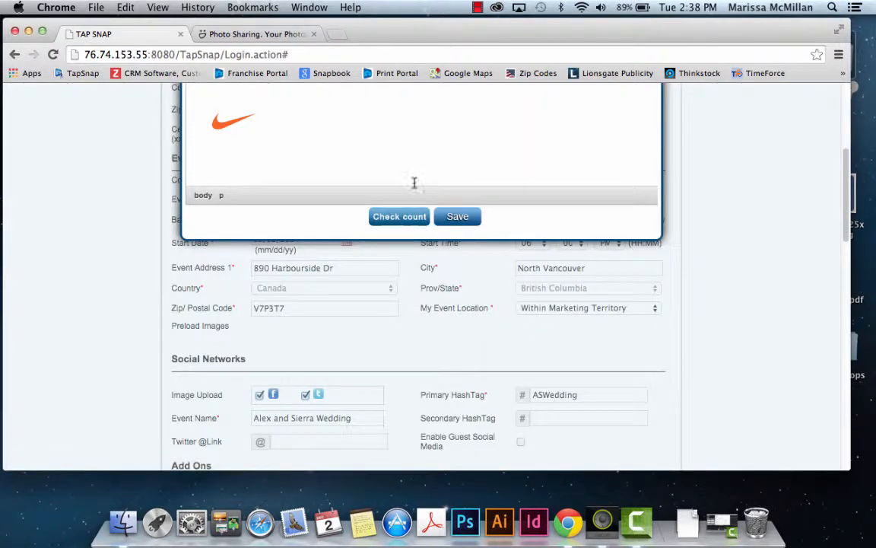
scroll(375, 186, up, 1)
scroll(376, 187, up, 4)
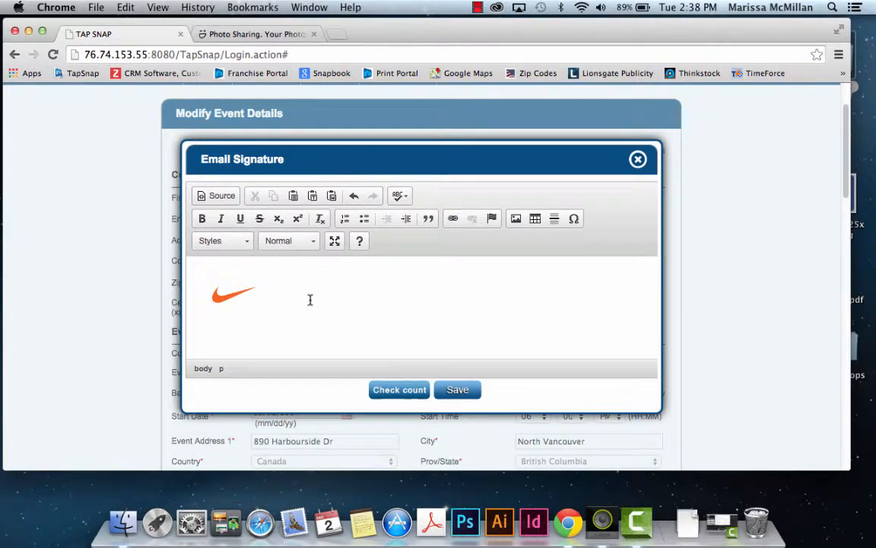
scroll(290, 287, down, 5)
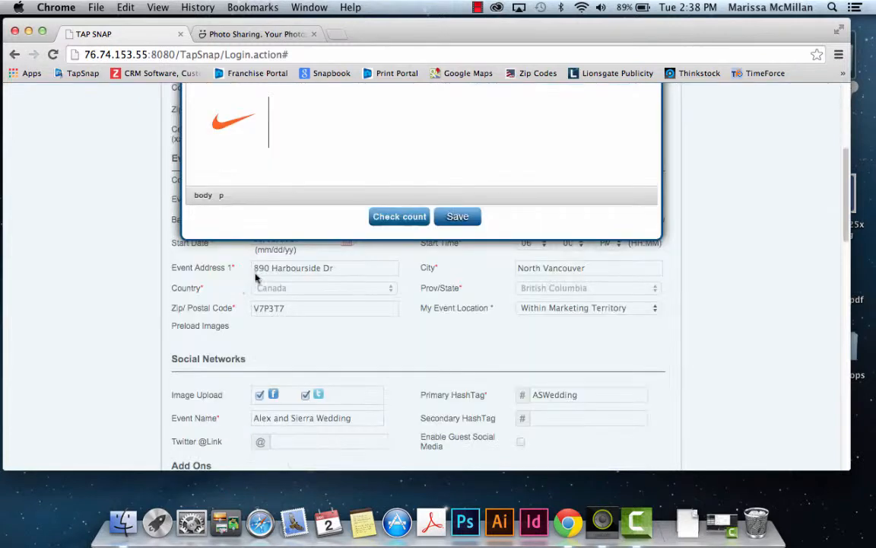
scroll(339, 283, up, 4)
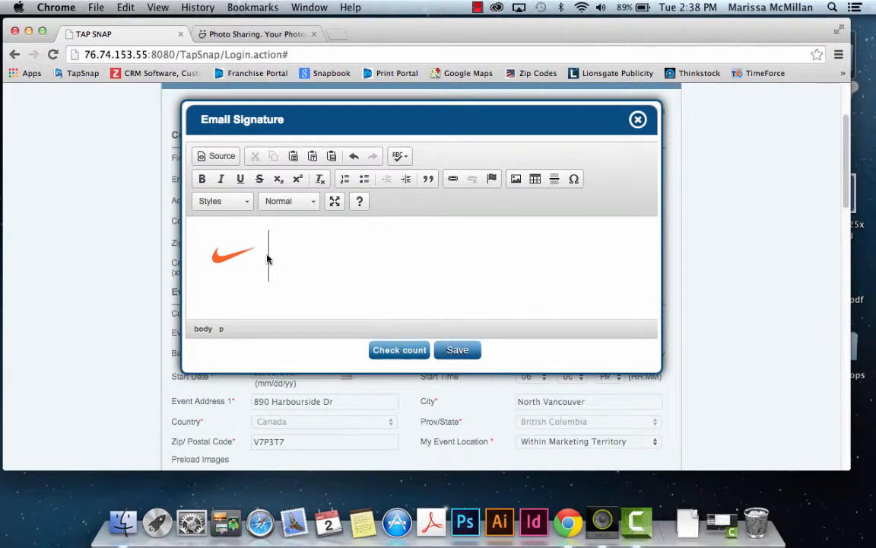
click(214, 261)
scroll(238, 267, down, 4)
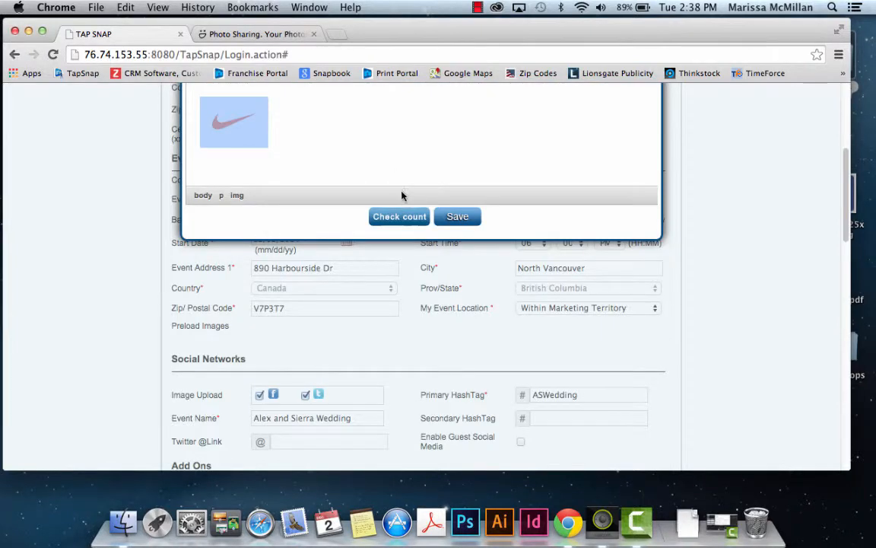
scroll(402, 196, up, 6)
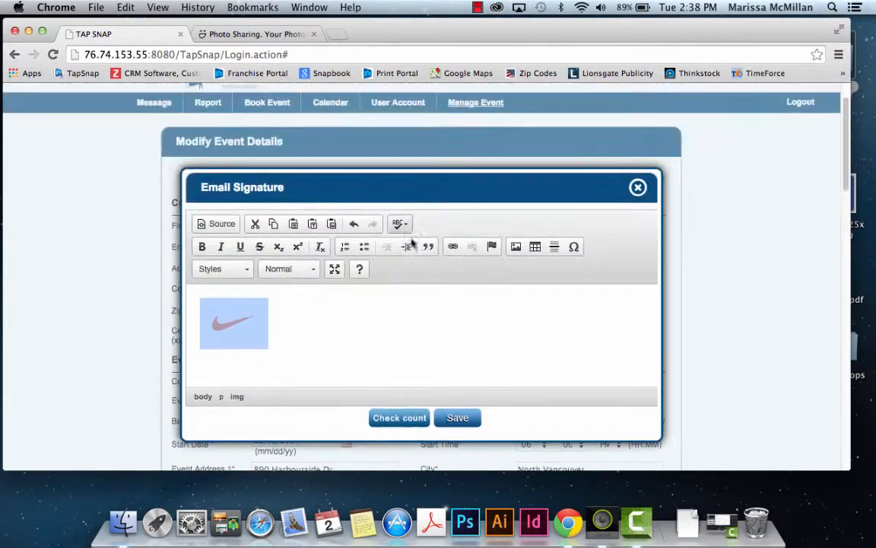
click(453, 248)
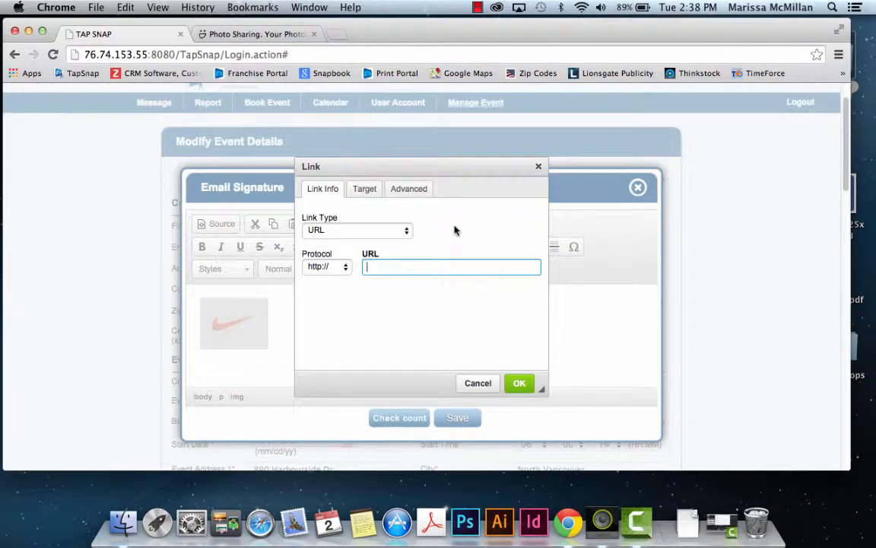
text(www.nike.com)
click(519, 384)
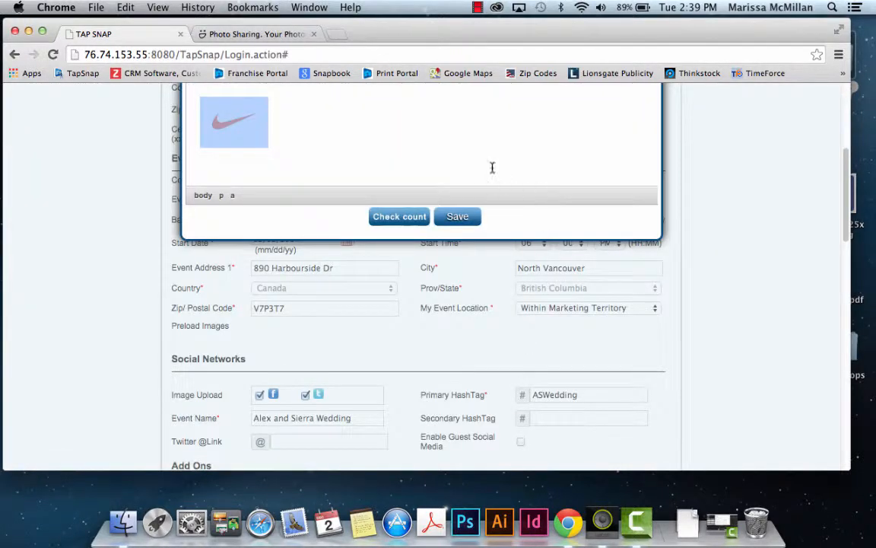
Step: Add an empty line below the logo in the signature
click(470, 141)
scroll(434, 252, up, 3)
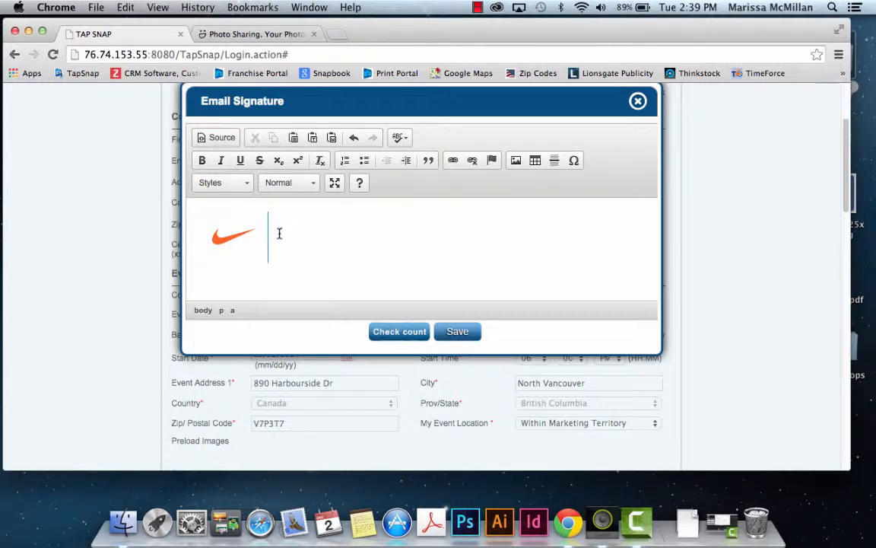
scroll(279, 233, down, 3)
scroll(312, 164, up, 1)
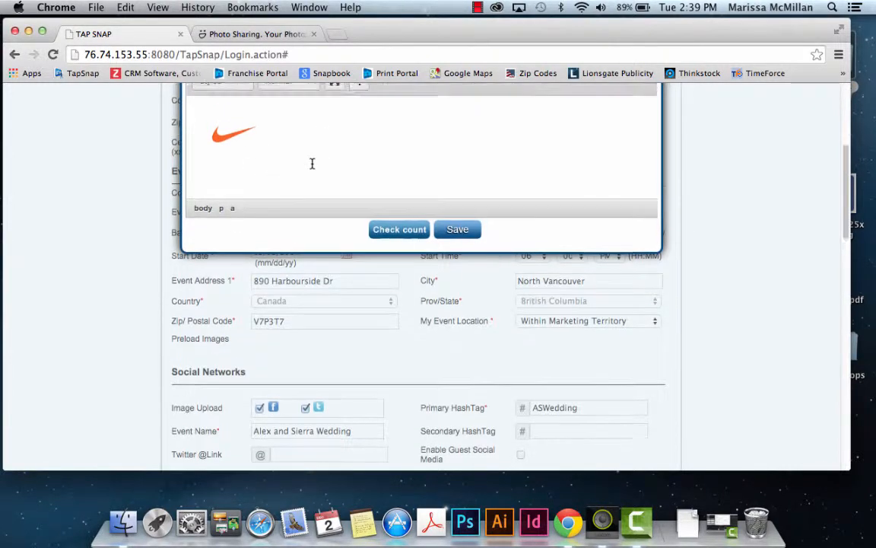
scroll(312, 164, up, 2)
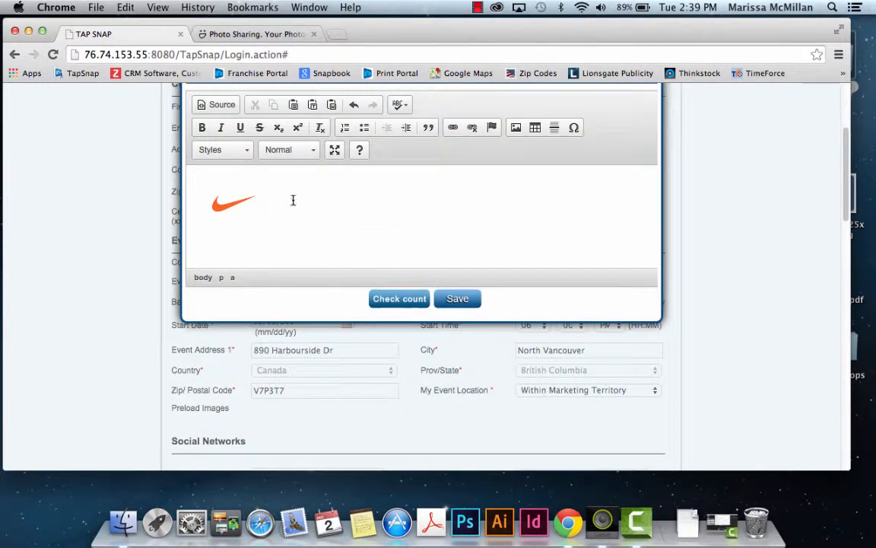
scroll(284, 201, down, 2)
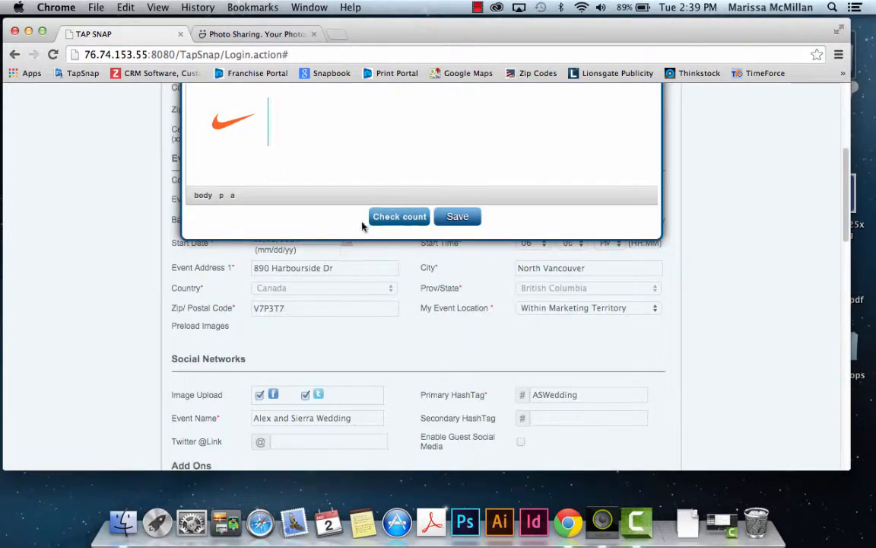
scroll(363, 226, up, 3)
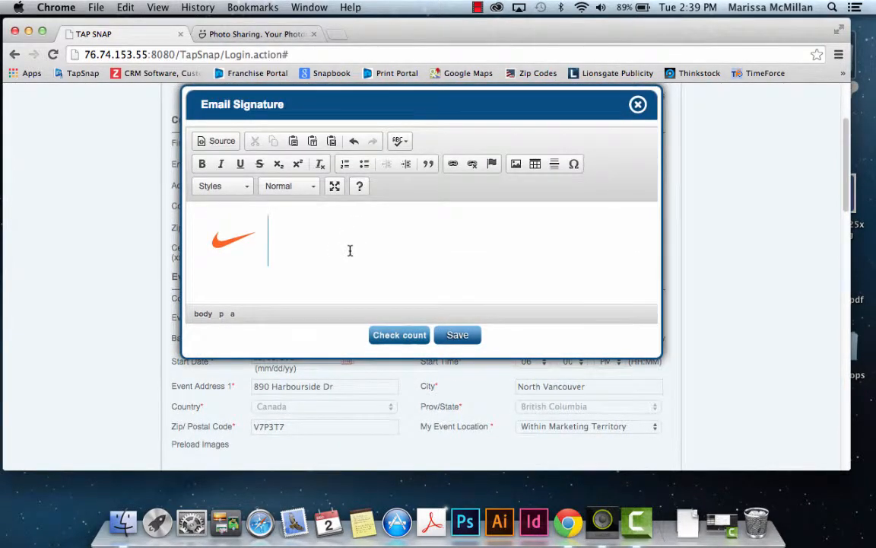
scroll(346, 251, up, 1)
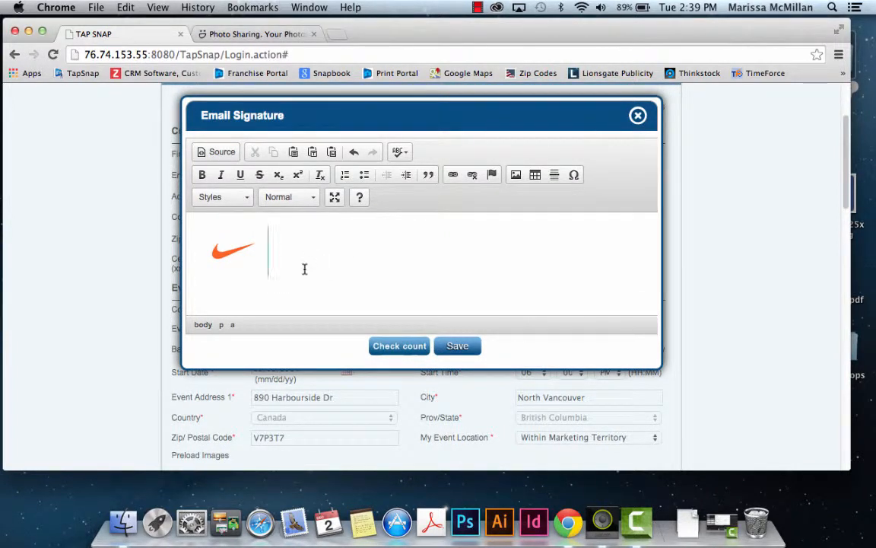
key(Return)
scroll(326, 253, down, 3)
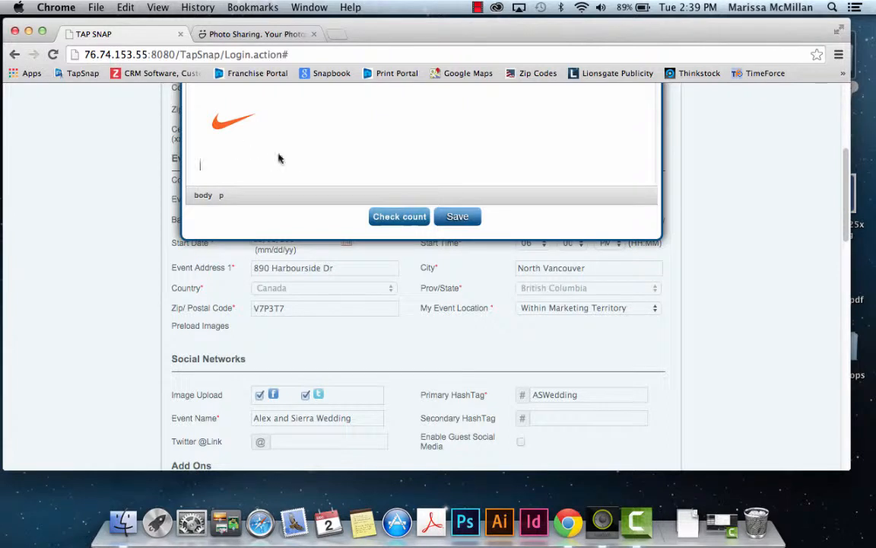
scroll(317, 164, up, 3)
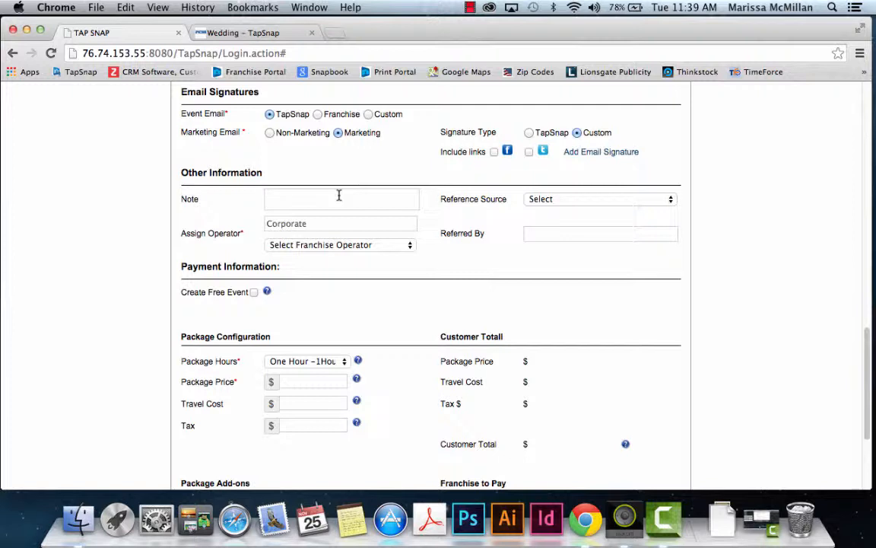
Step: Set Assign Operator to Corporate Accounts and Reference Source to 'Saw us at an event'
click(367, 245)
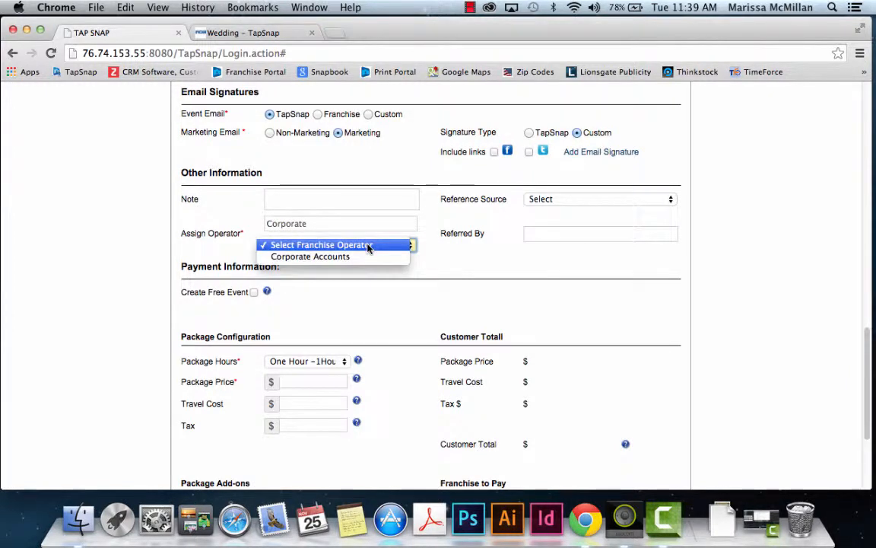
click(364, 259)
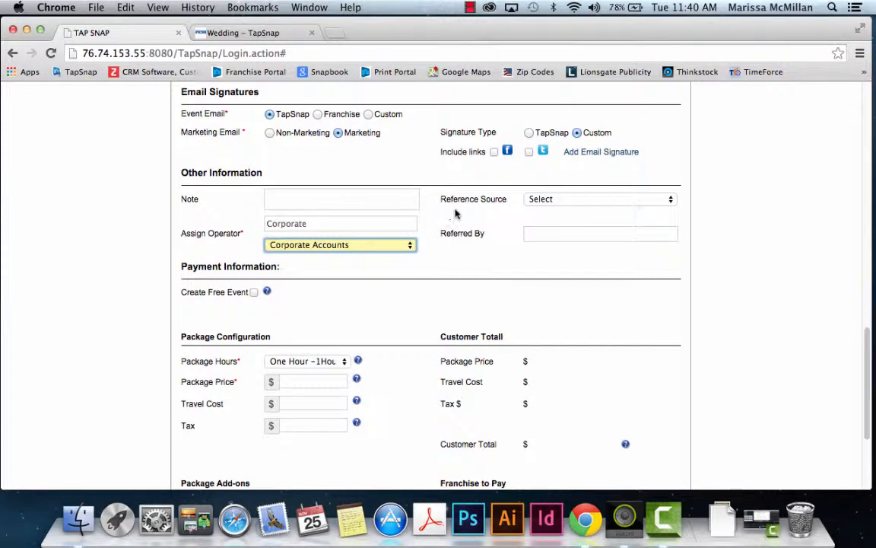
click(541, 200)
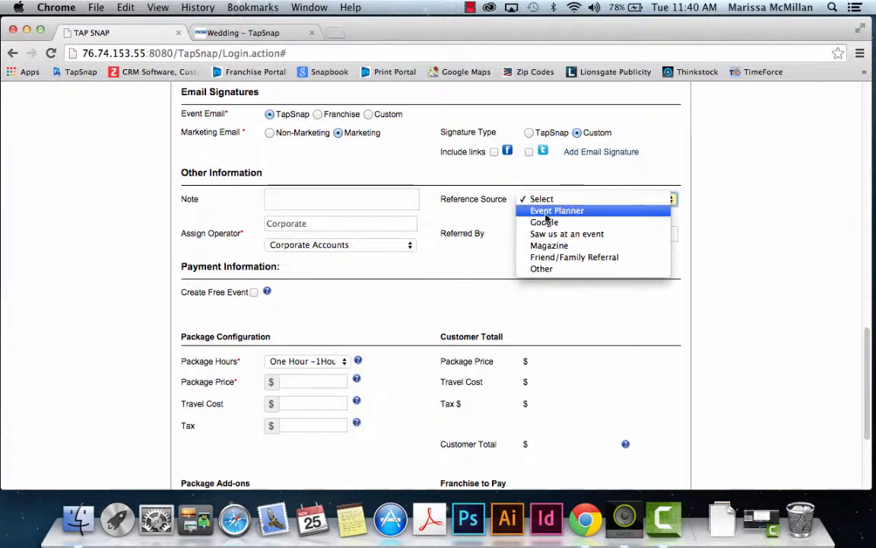
click(543, 235)
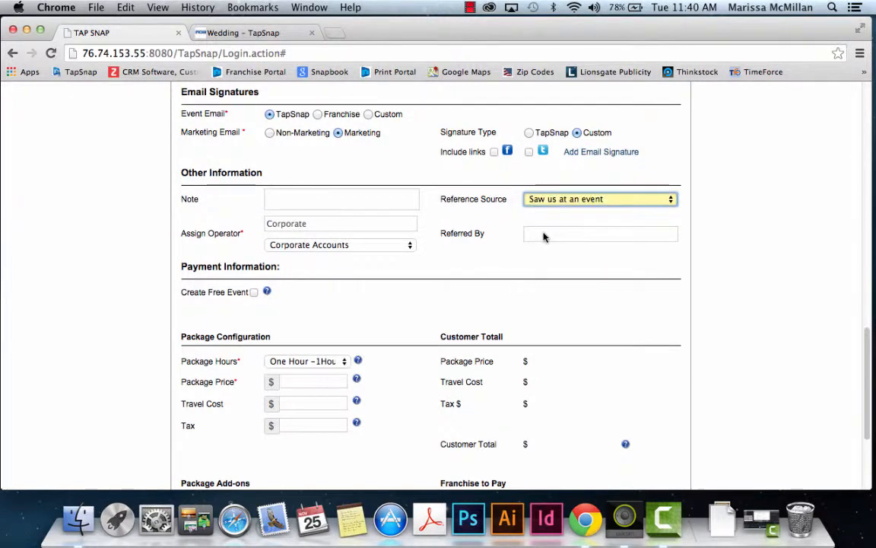
click(543, 235)
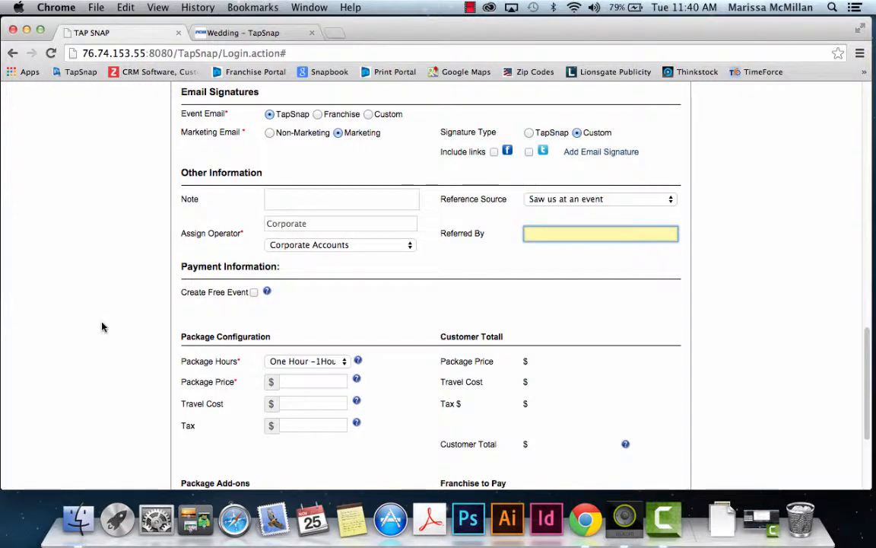
scroll(104, 328, down, 5)
scroll(104, 327, down, 1)
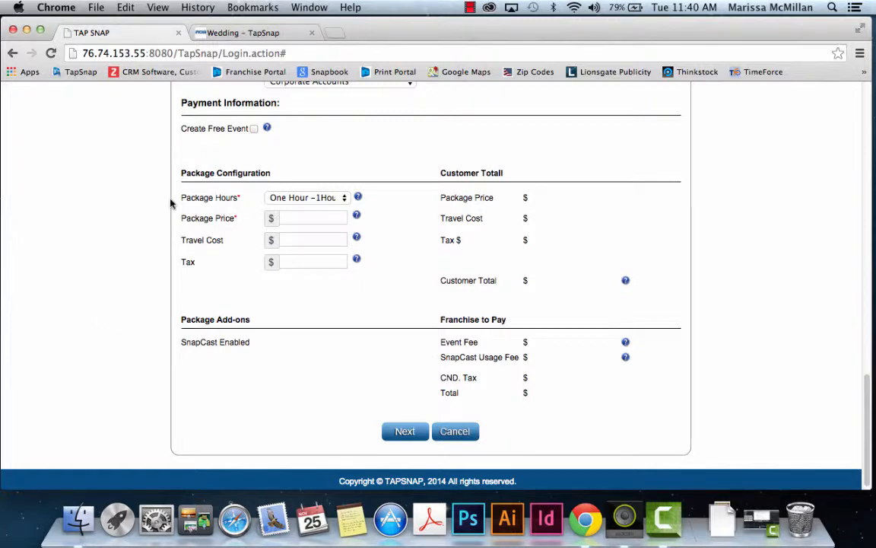
Step: Toggle Create Free Event on and back off, keeping Package Hours at One Hour
click(255, 129)
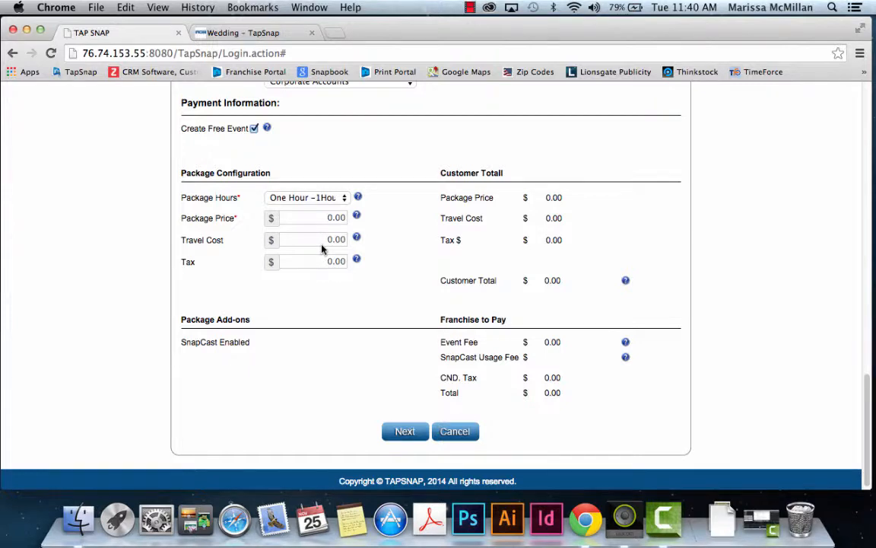
click(326, 200)
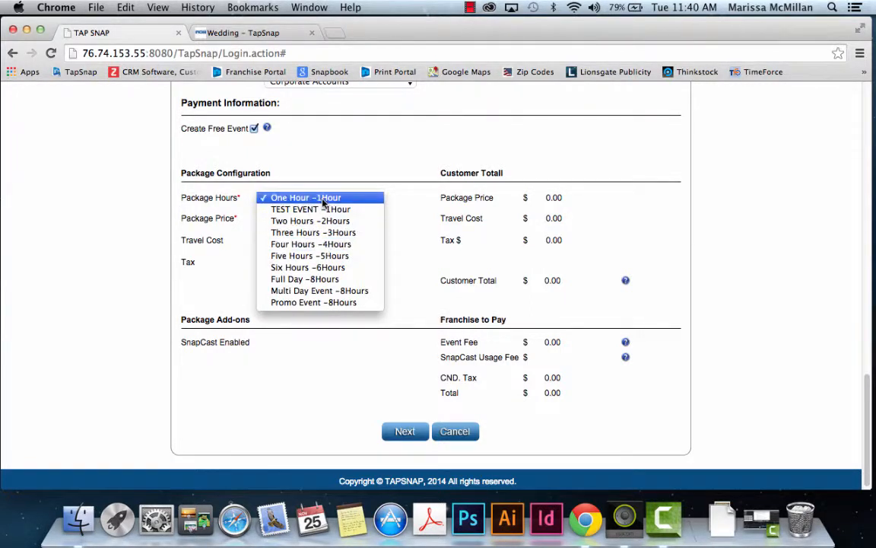
click(294, 197)
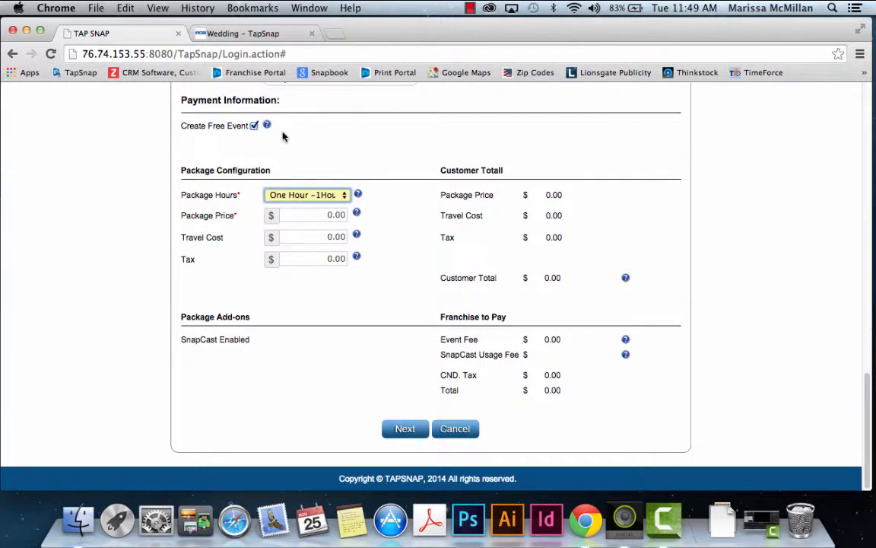
click(253, 126)
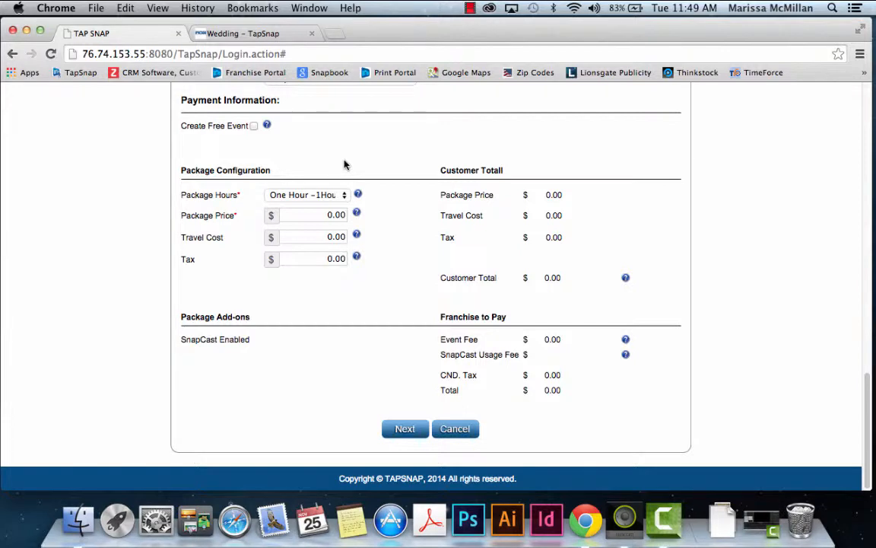
Step: Choose the Three Hours package priced 1000.00, leave travel cost and tax at 0.00, and submit
click(304, 195)
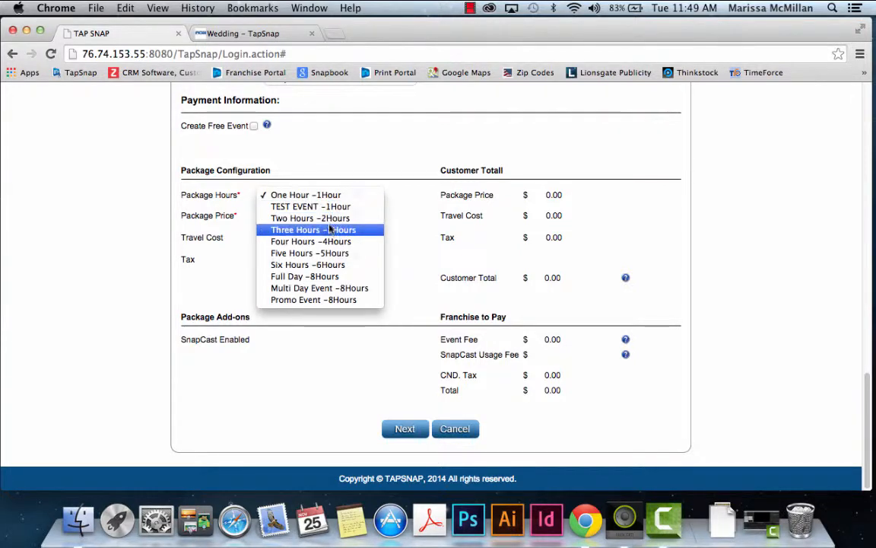
click(329, 229)
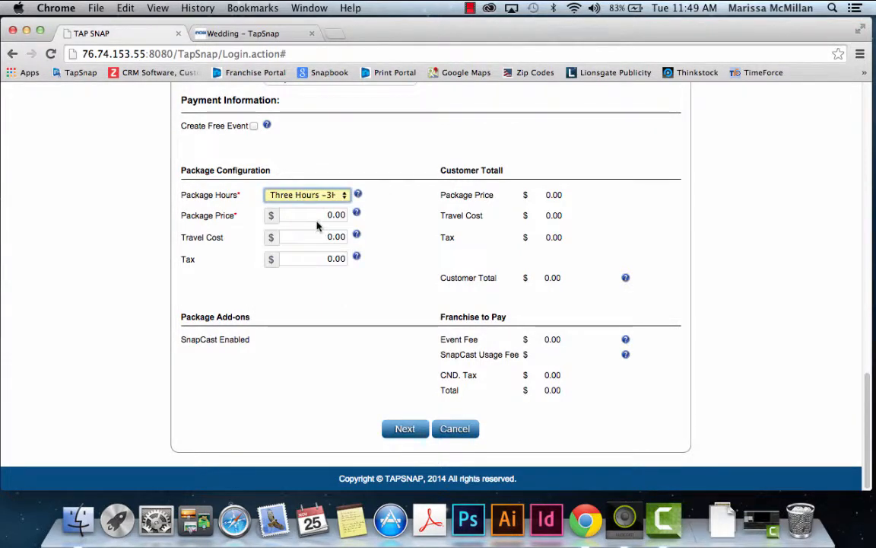
drag(314, 213, 377, 216)
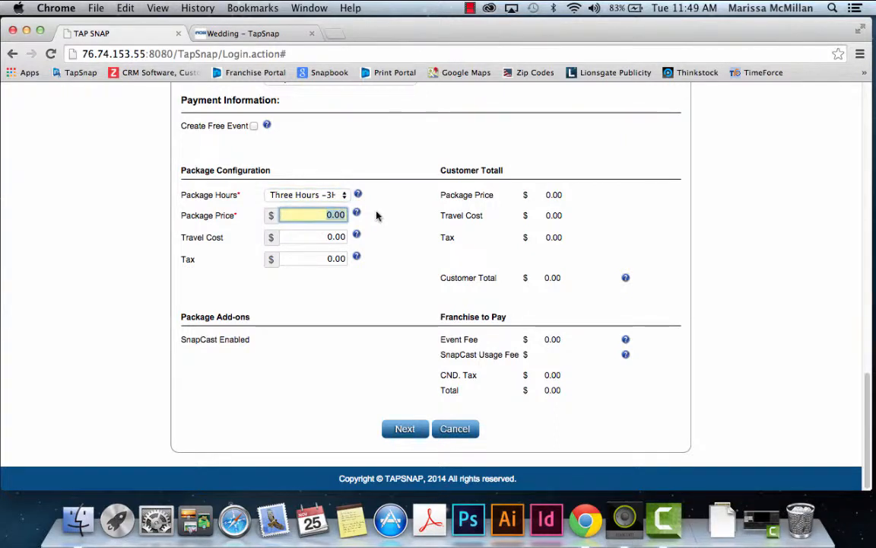
text(100)
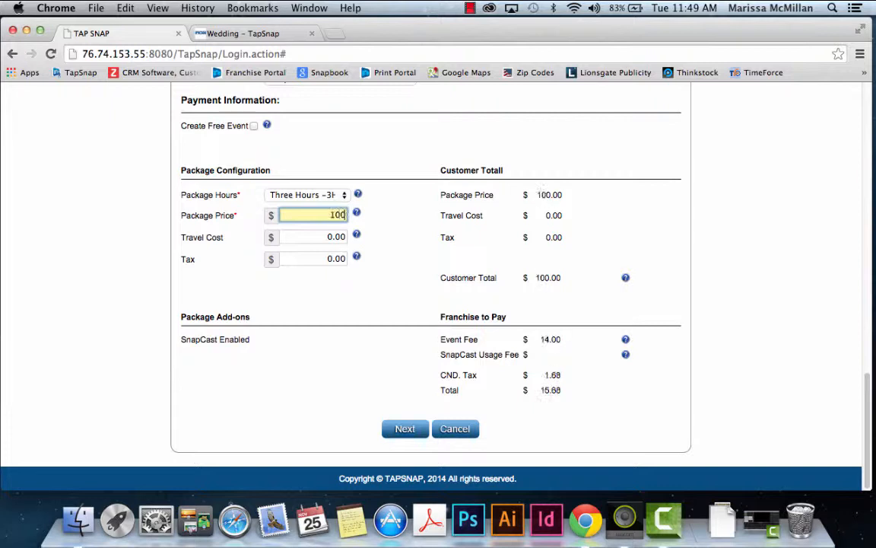
text(0.00)
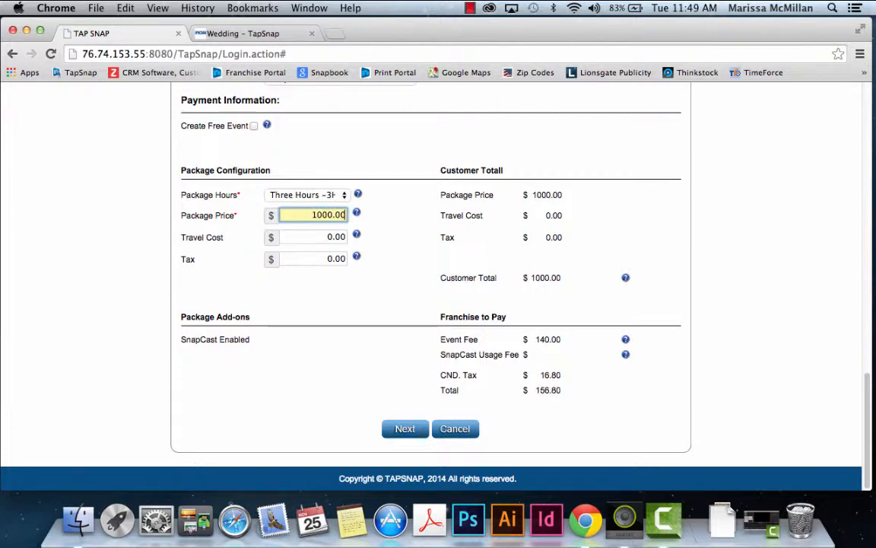
click(319, 238)
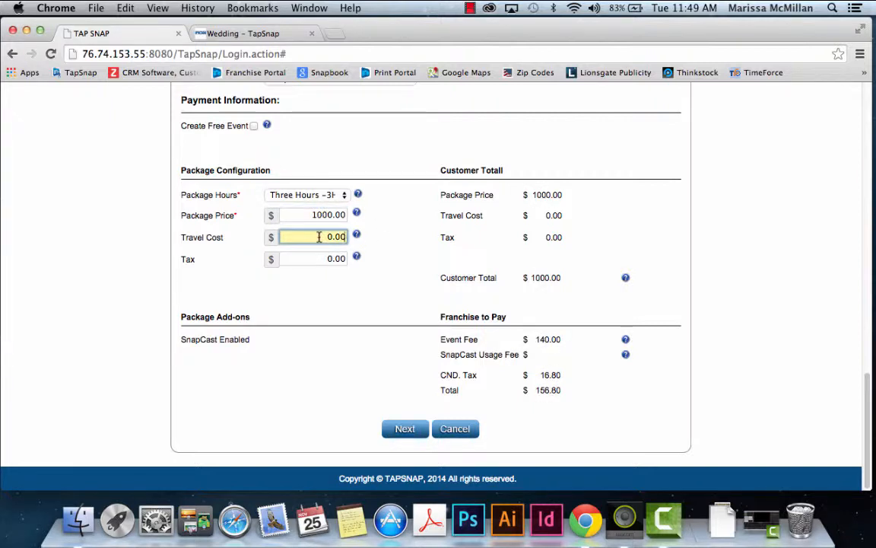
click(304, 259)
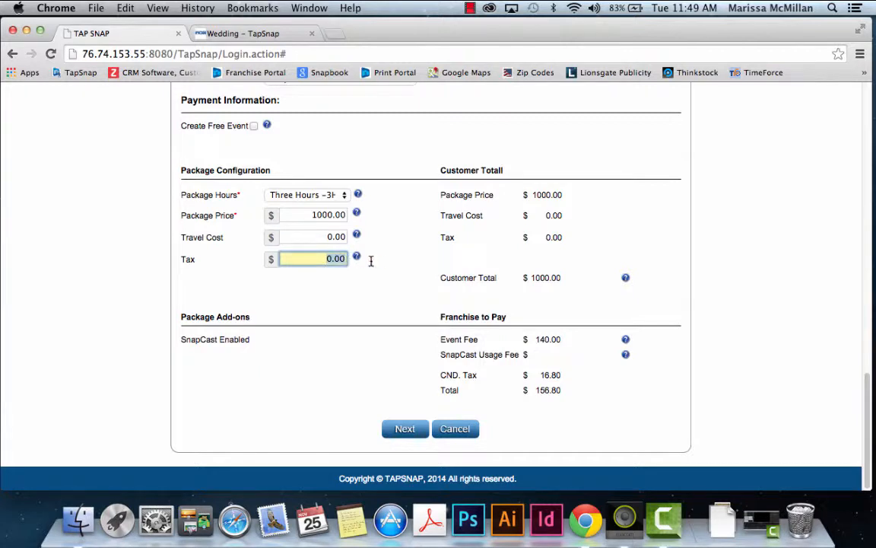
click(312, 235)
click(318, 260)
double_click(323, 259)
click(404, 429)
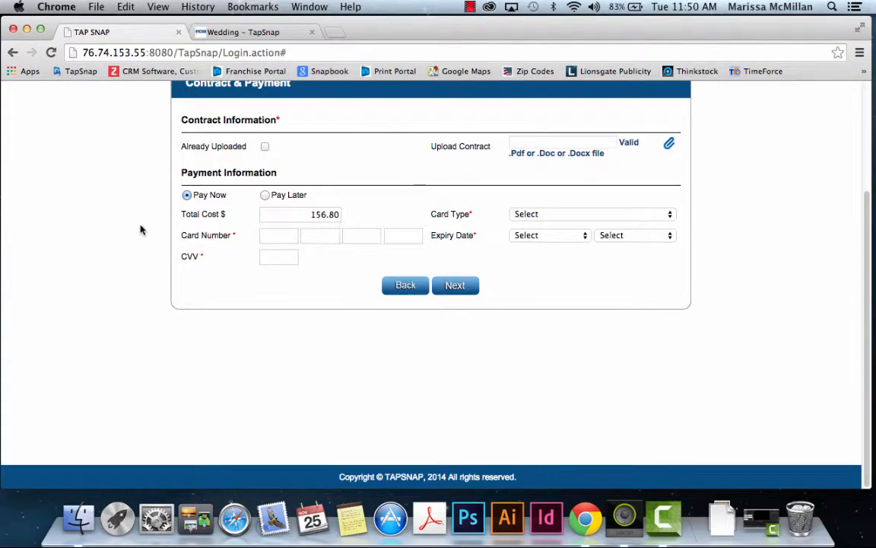
Step: Upload demo_contract.pdf as the event's new contract file
scroll(140, 230, up, 2)
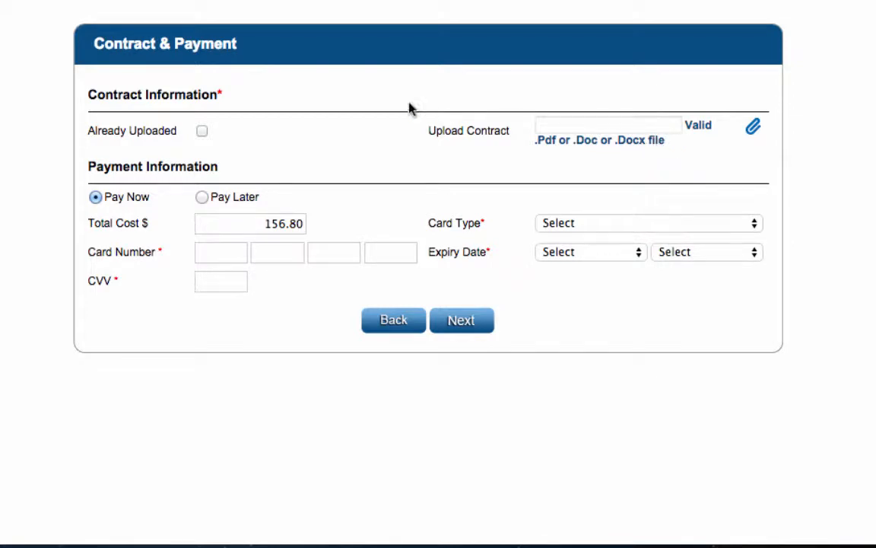
click(201, 130)
click(269, 128)
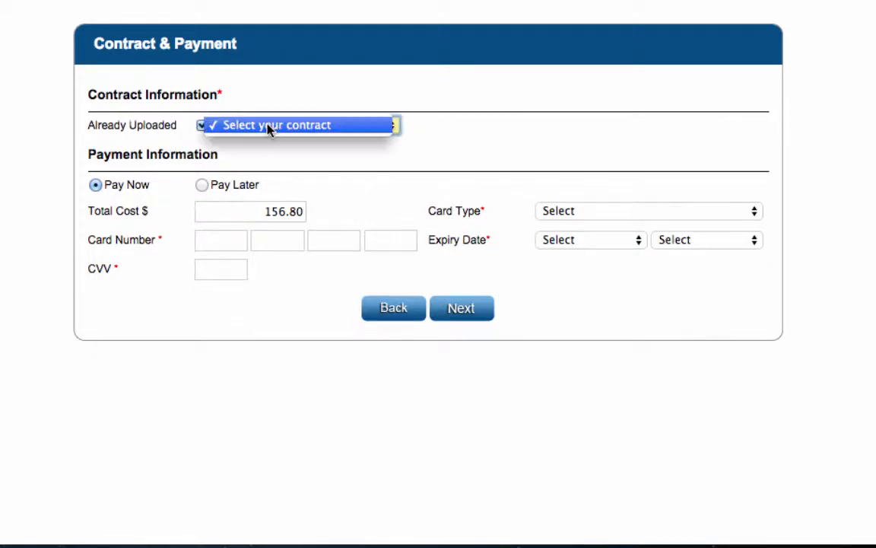
click(269, 127)
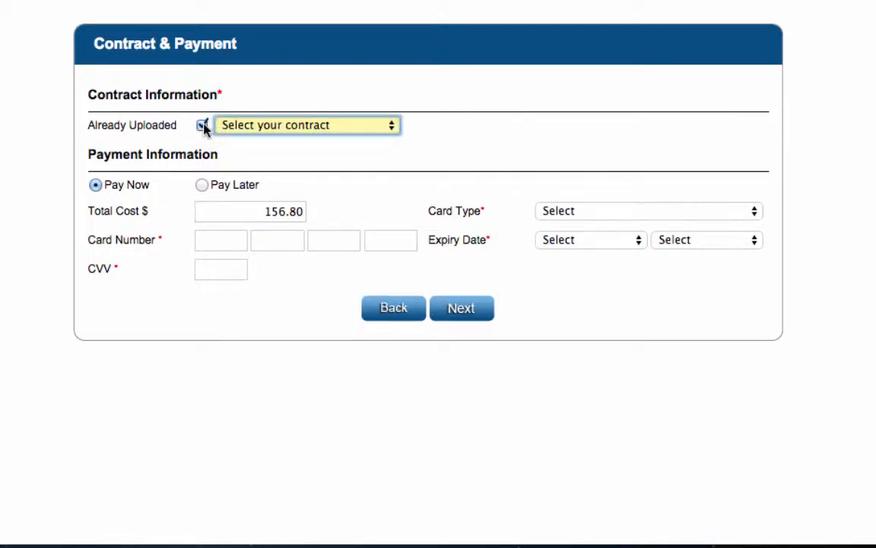
click(203, 126)
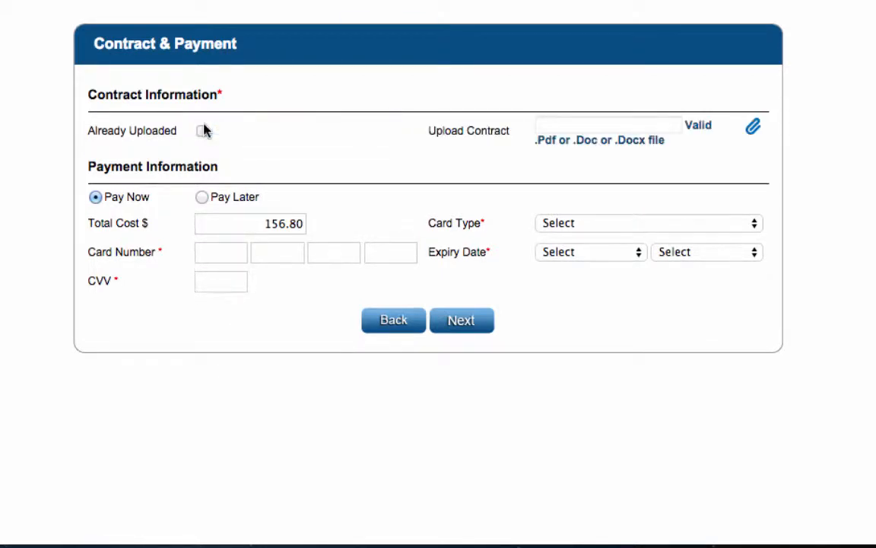
click(753, 130)
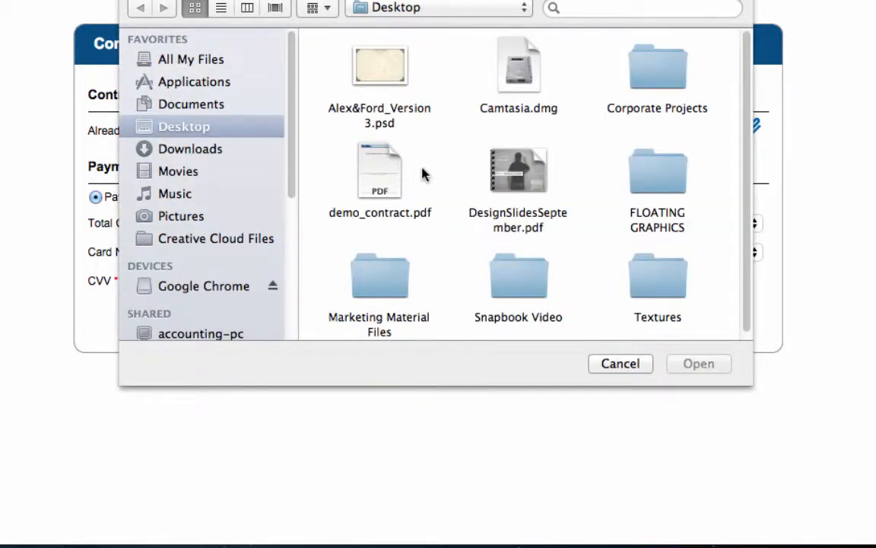
click(401, 180)
click(714, 368)
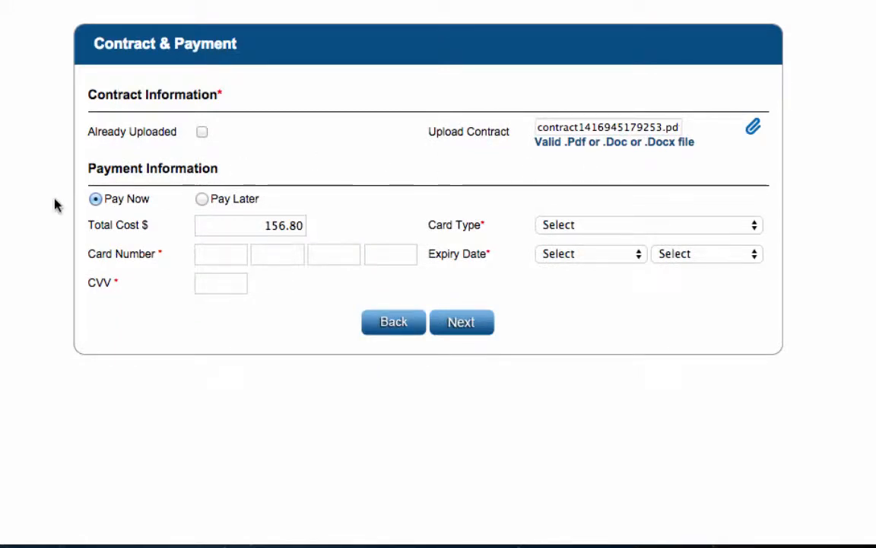
Step: Switch payment to Pay Later, then back to Pay Now
scroll(20, 214, down, 3)
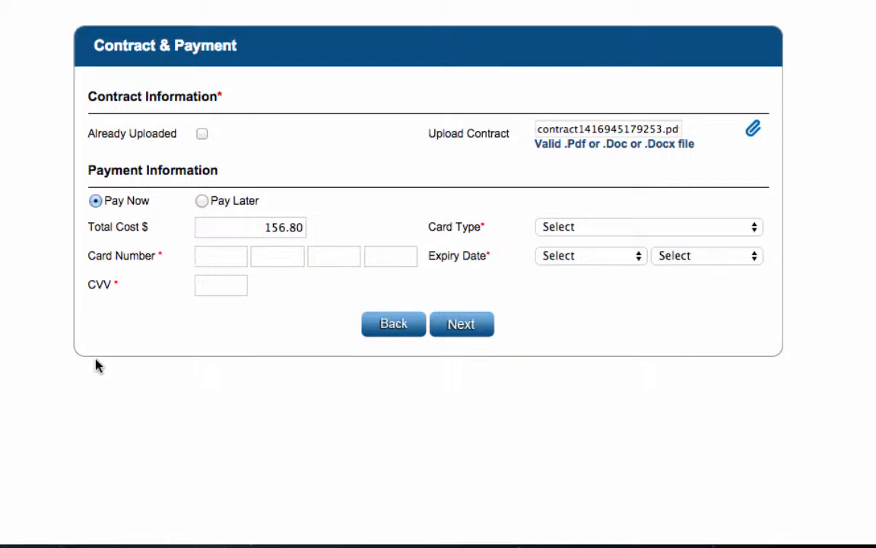
click(202, 201)
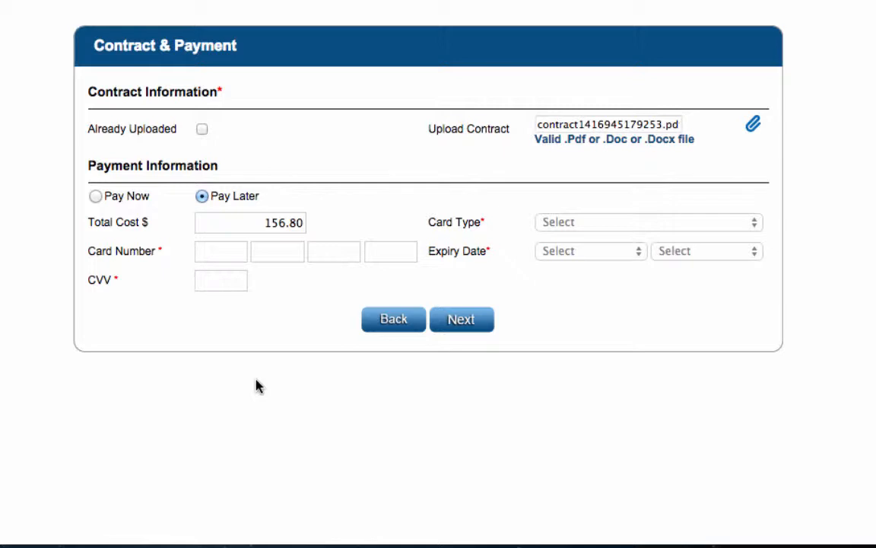
click(95, 197)
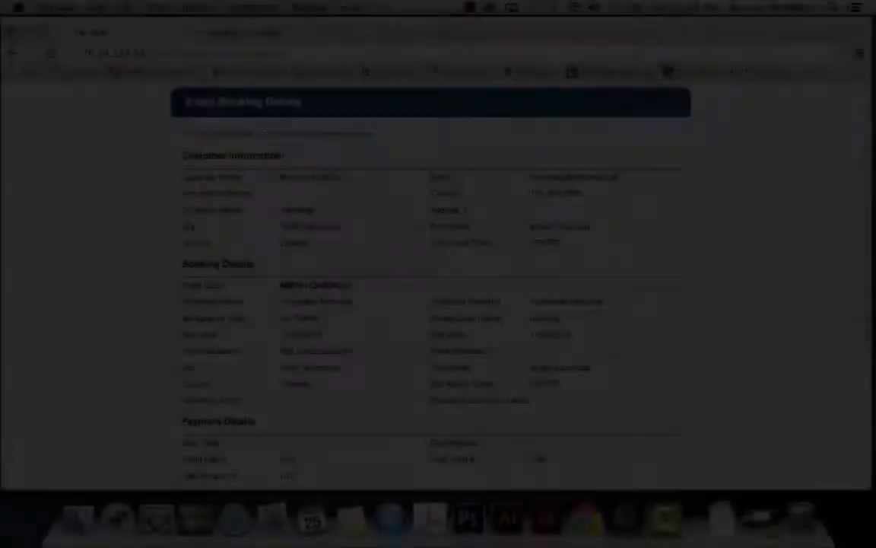
Step: Review the booking summary, selecting the event code, and scroll down to Album Detail
scroll(86, 447, down, 1)
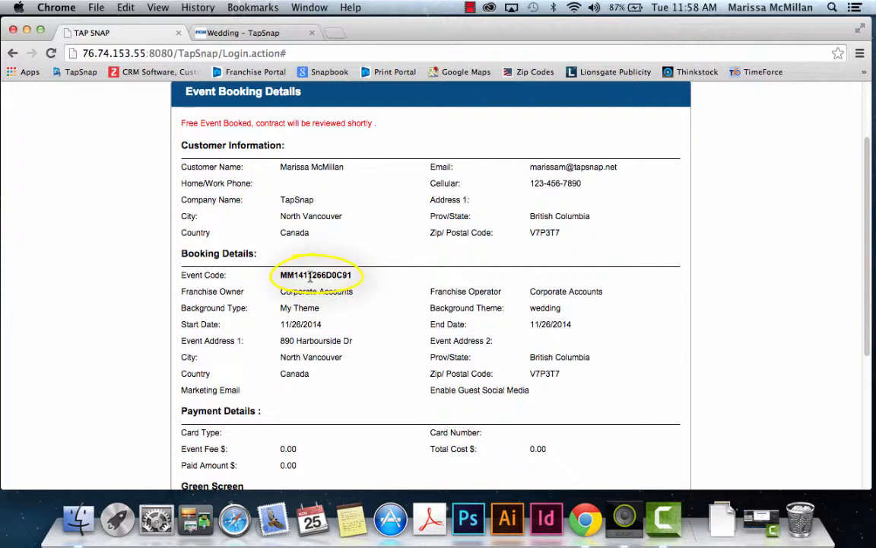
drag(351, 274, 282, 274)
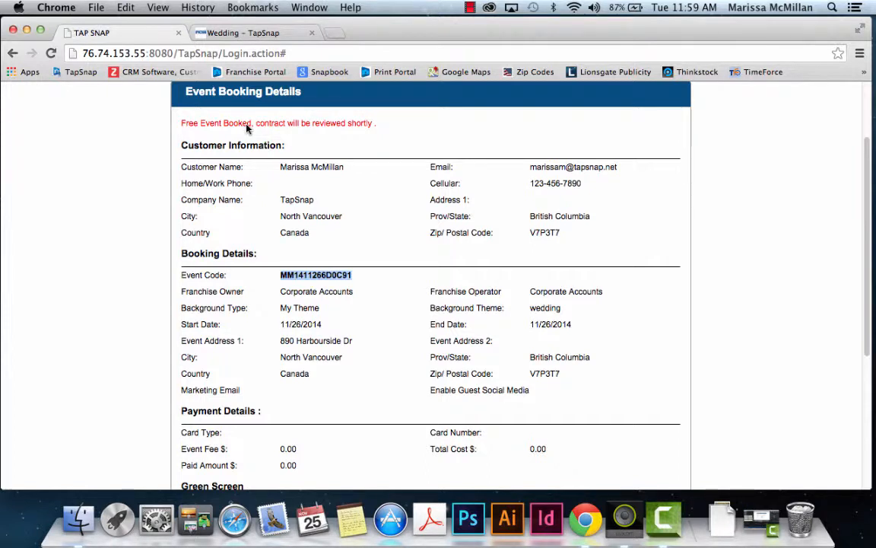
click(287, 274)
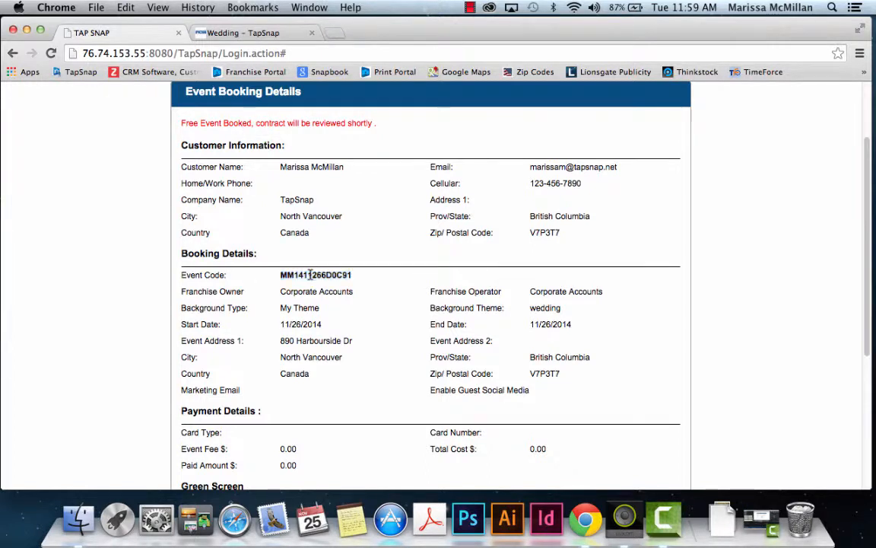
drag(356, 280, 278, 276)
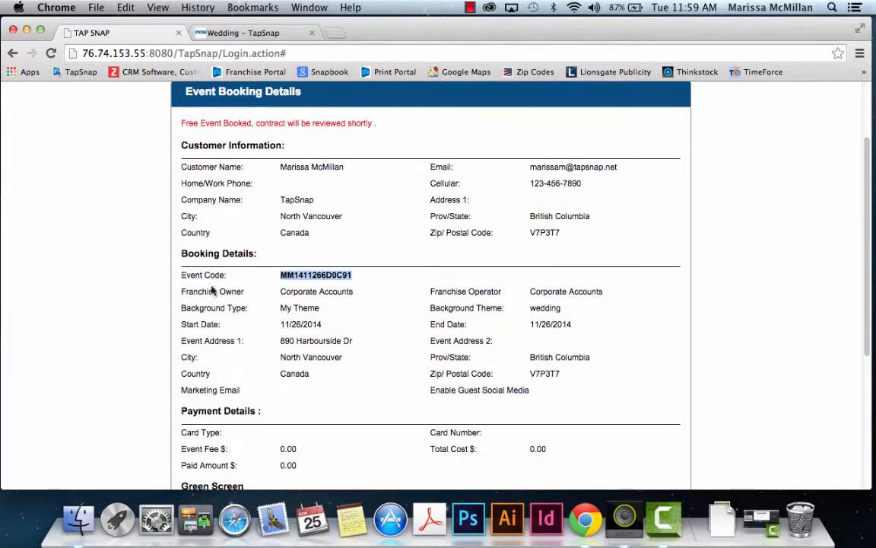
click(141, 291)
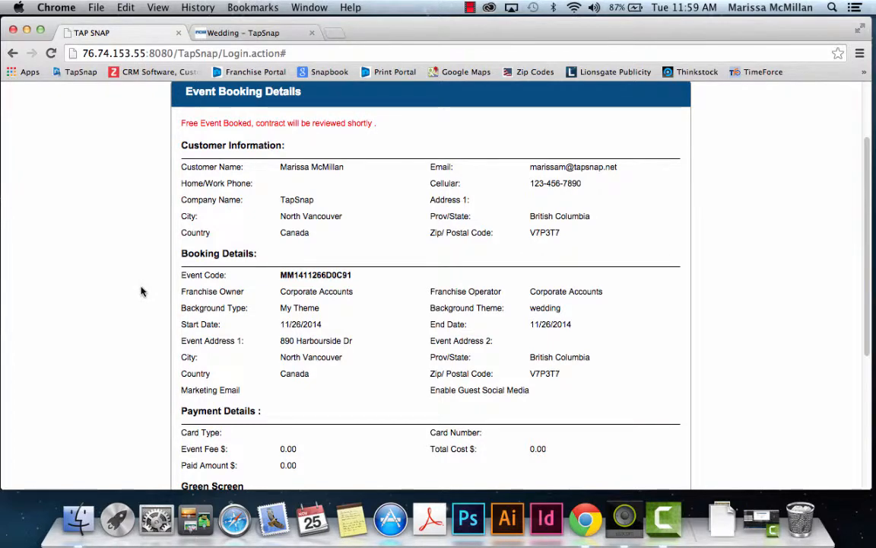
scroll(171, 289, up, 3)
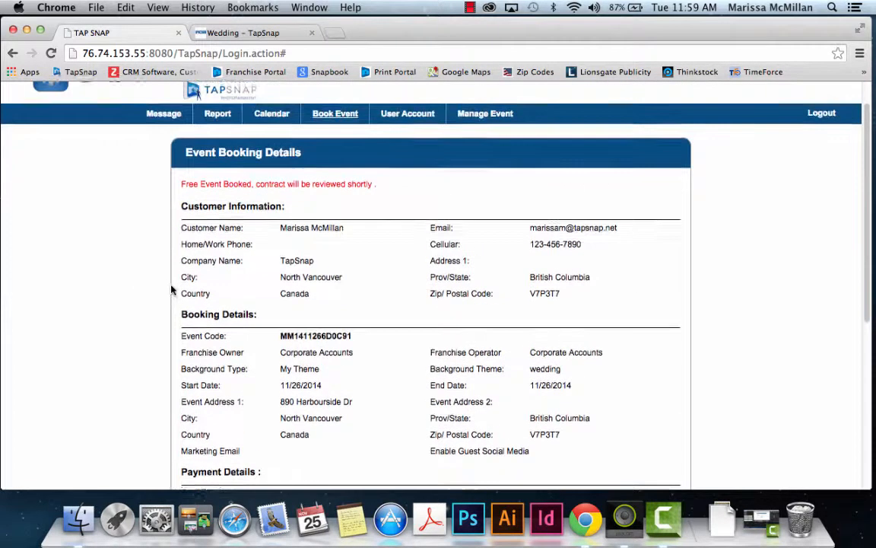
scroll(171, 289, down, 10)
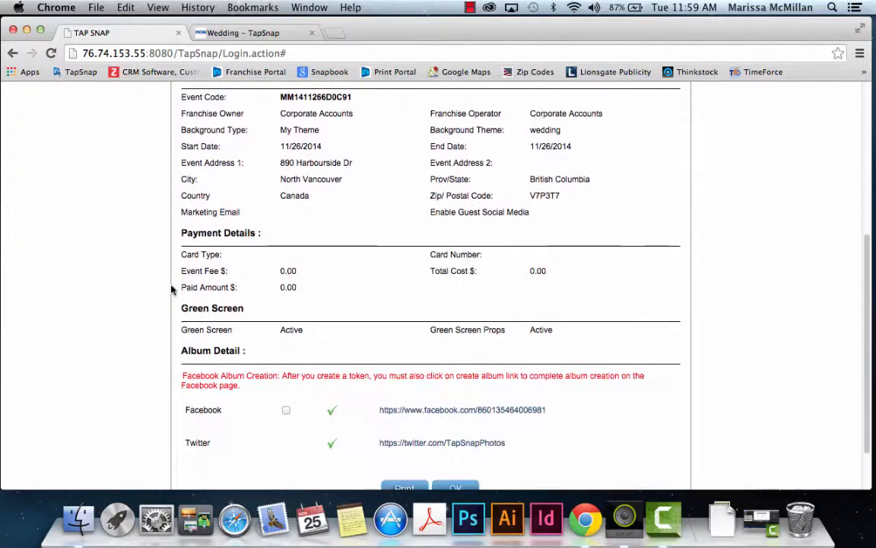
scroll(172, 289, down, 3)
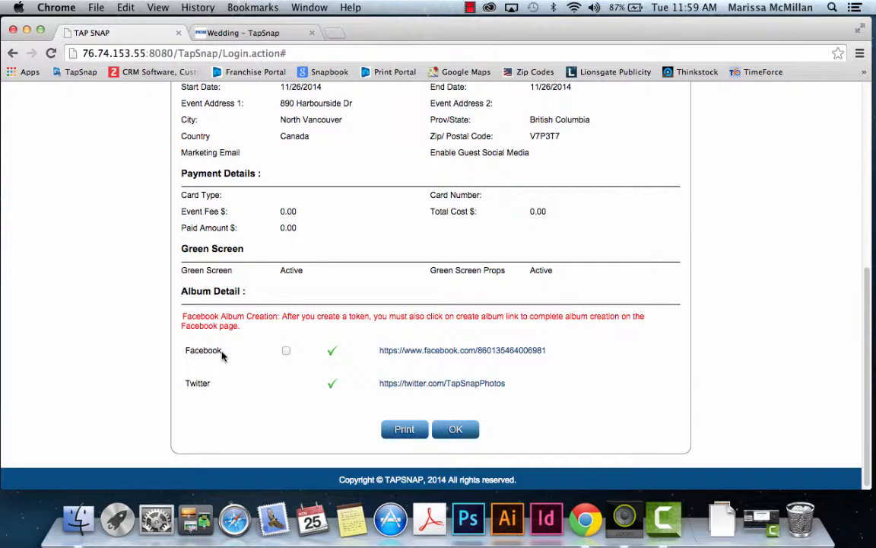
Step: Enable Facebook for the event and generate a token for a Facebook Company Page
click(278, 362)
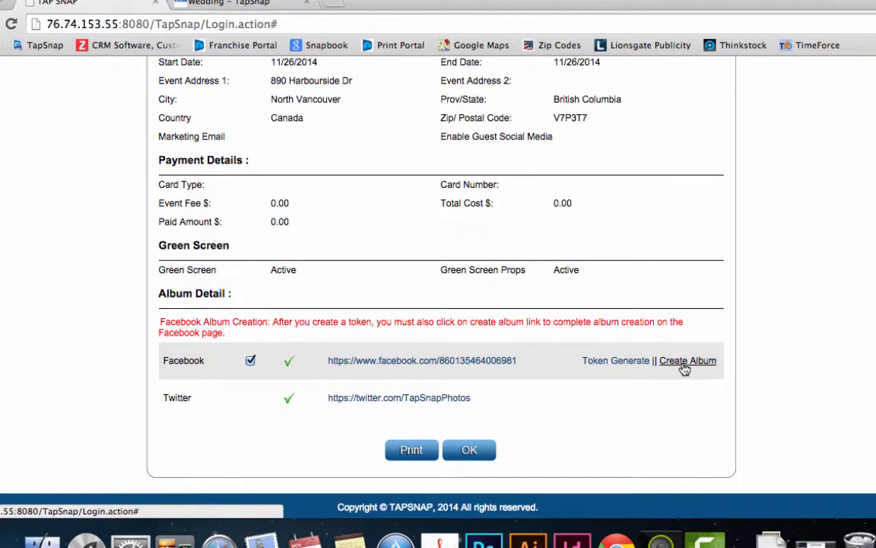
click(616, 361)
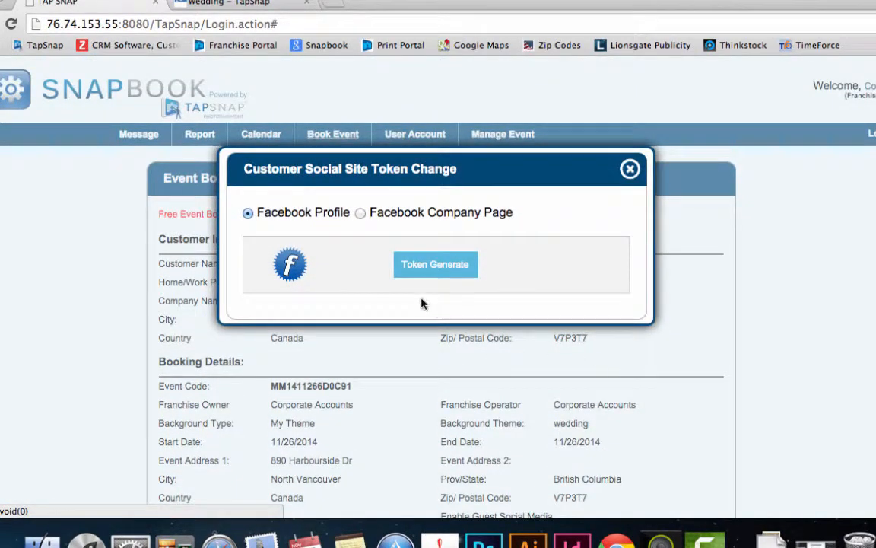
click(361, 214)
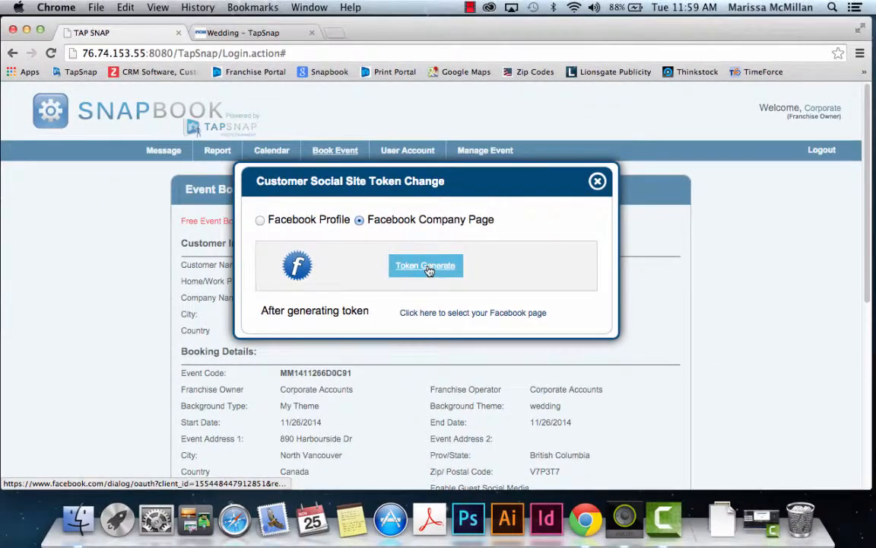
click(427, 269)
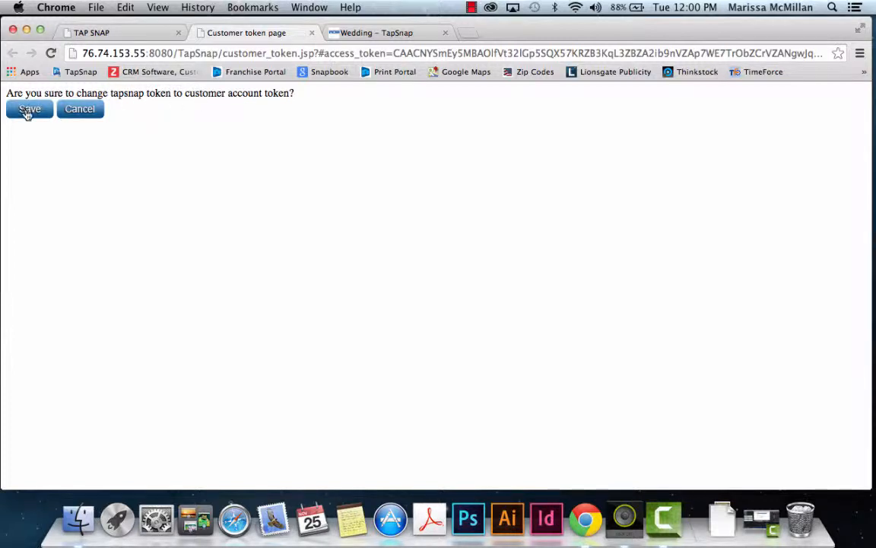
Step: Save the customer's Facebook token, close the result page, and go back to the Snapbook tab
click(28, 110)
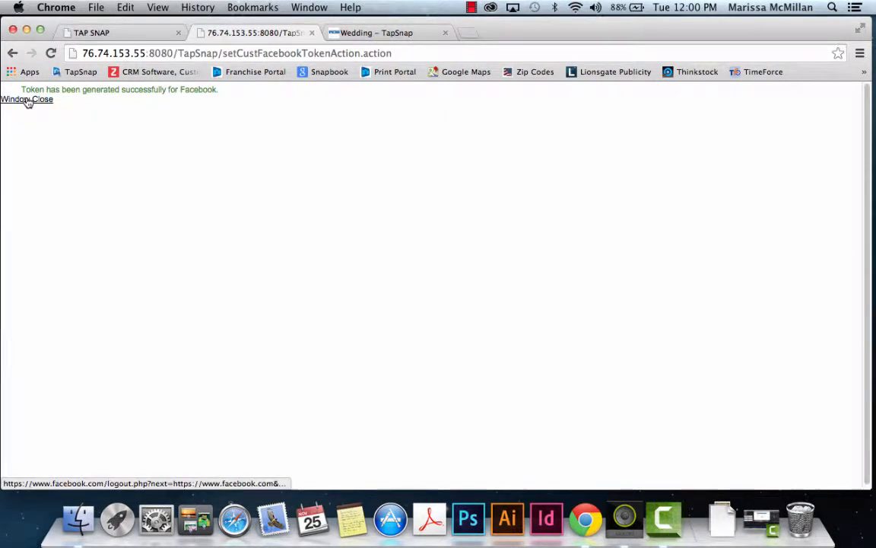
click(27, 101)
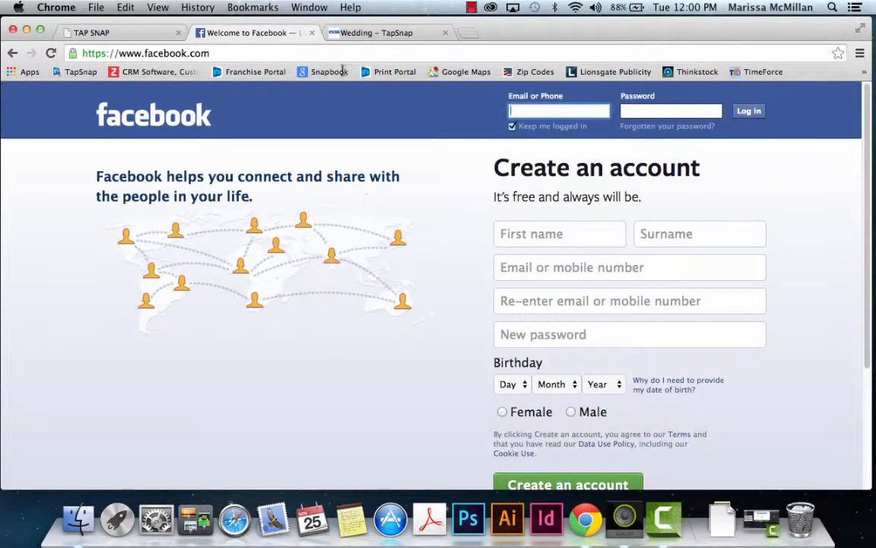
click(107, 32)
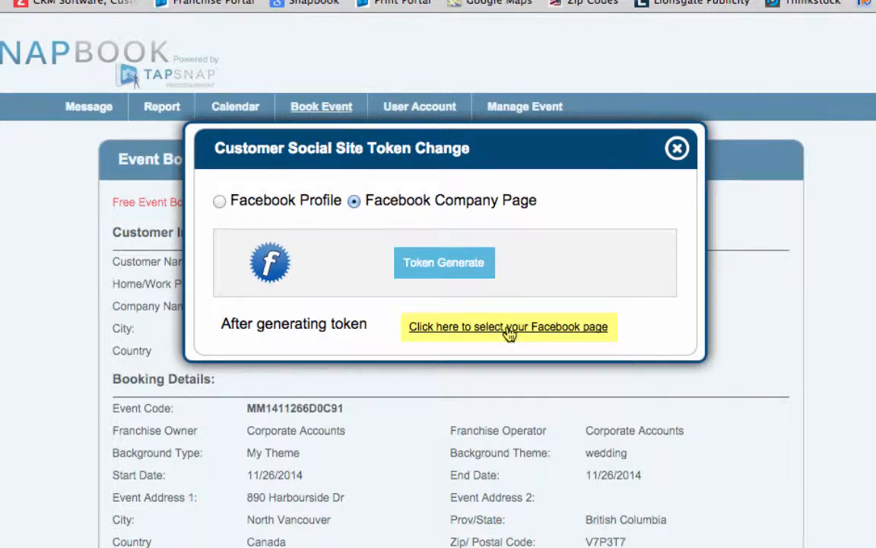
Step: Pick TapSnap Vancouver as the event's Facebook page name and update it
click(508, 329)
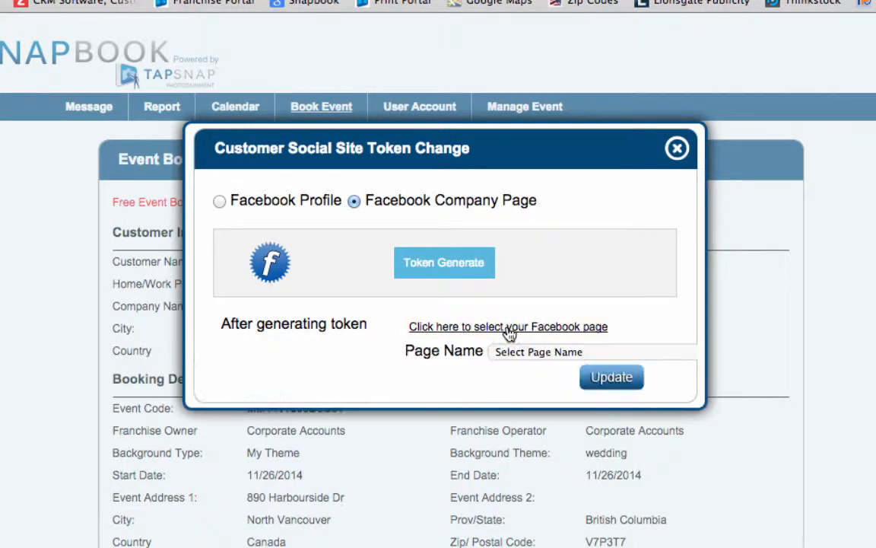
click(609, 353)
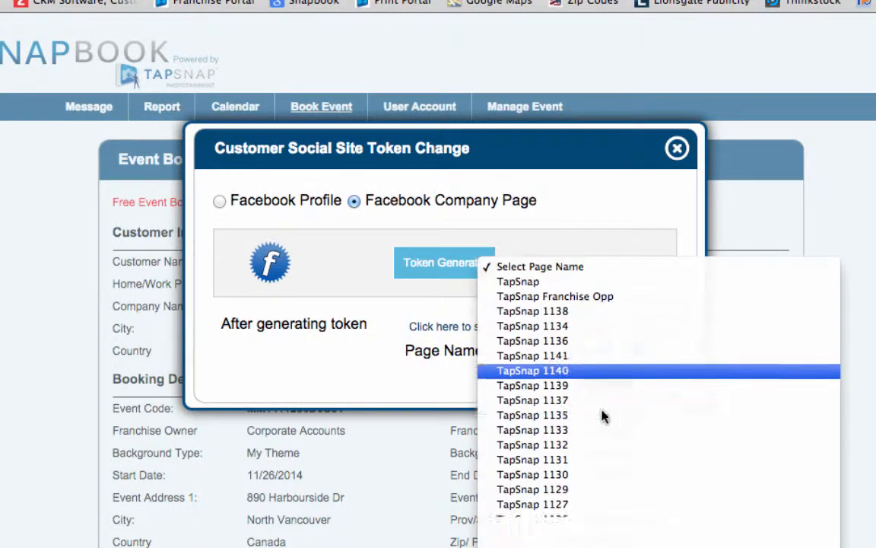
scroll(603, 417, down, 10)
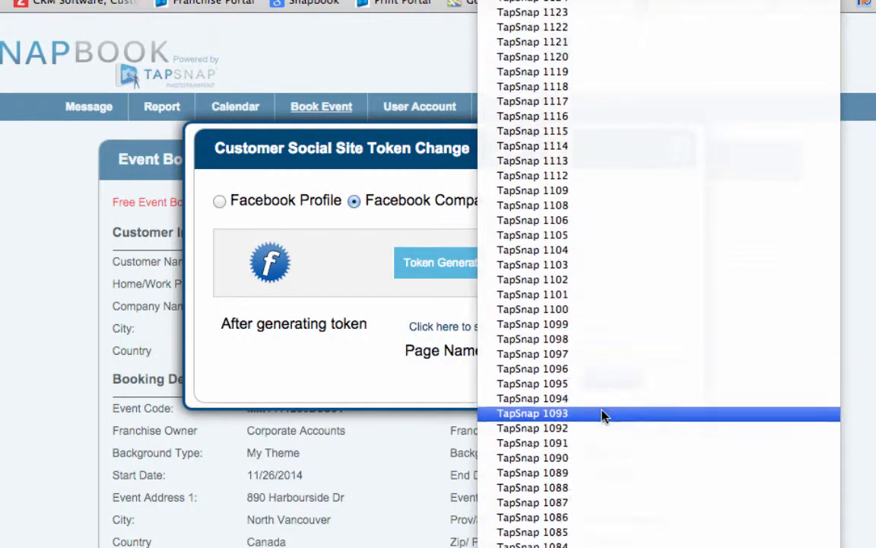
scroll(603, 416, down, 20)
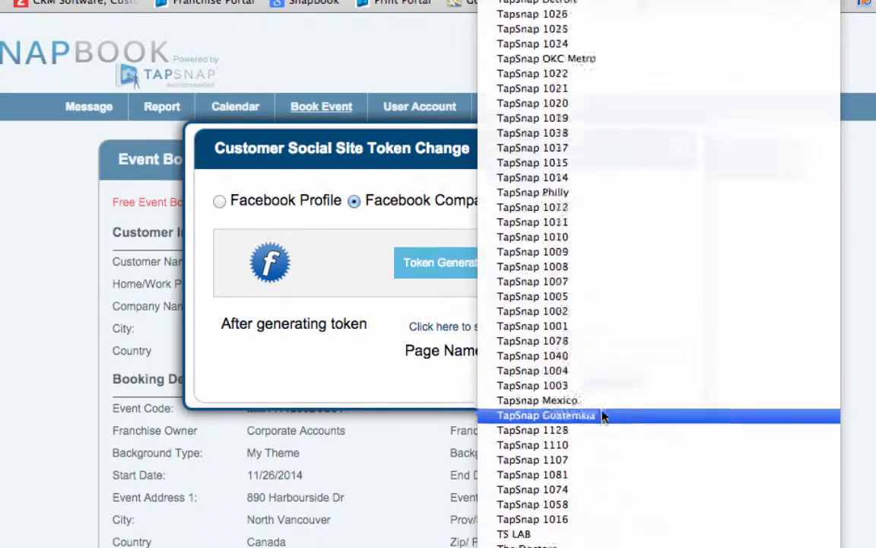
scroll(603, 416, down, 10)
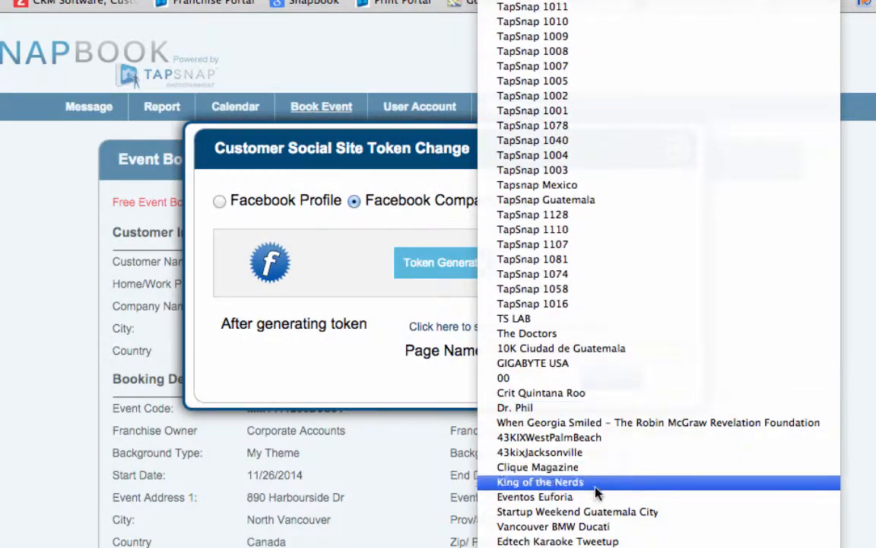
scroll(599, 501, up, 10)
scroll(598, 500, down, 10)
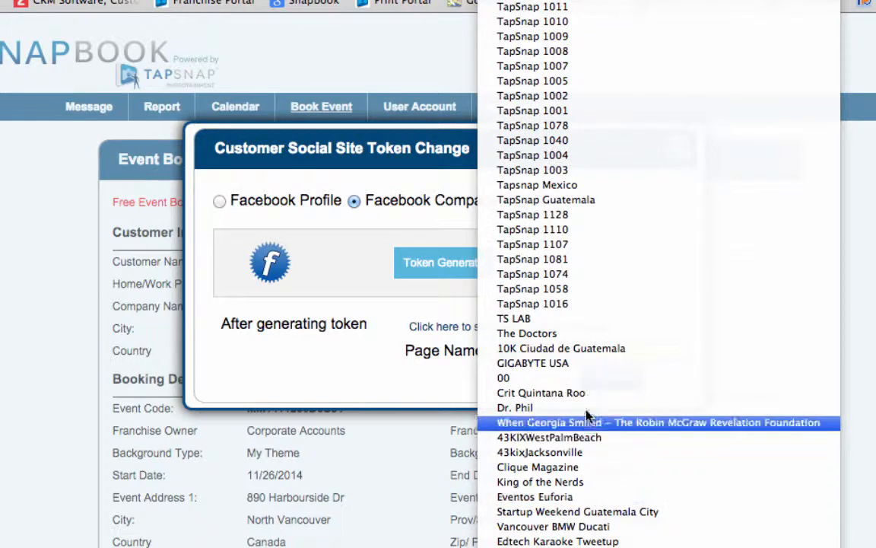
scroll(586, 379, up, 15)
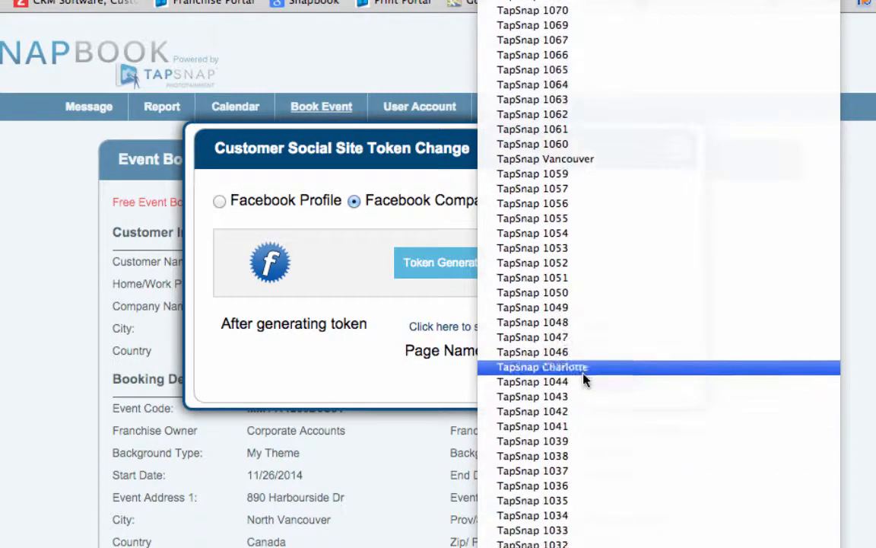
scroll(583, 220, up, 5)
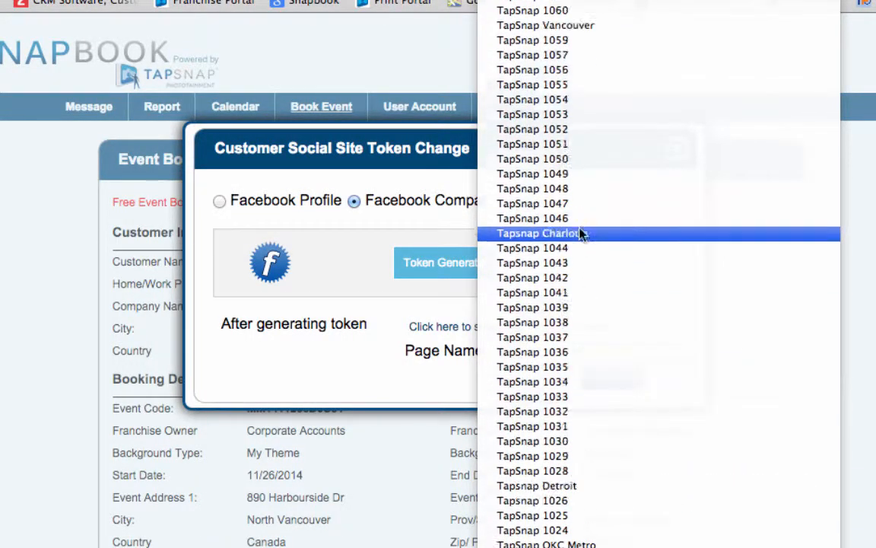
click(579, 111)
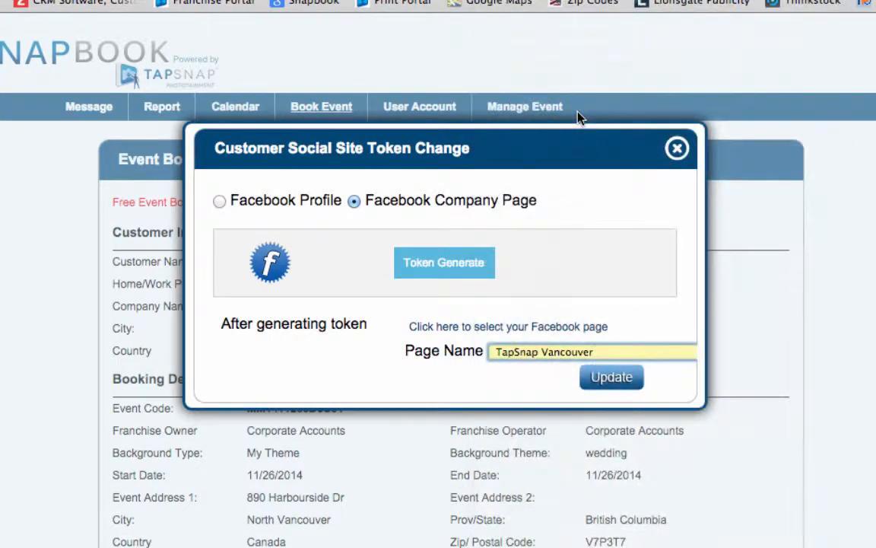
click(608, 380)
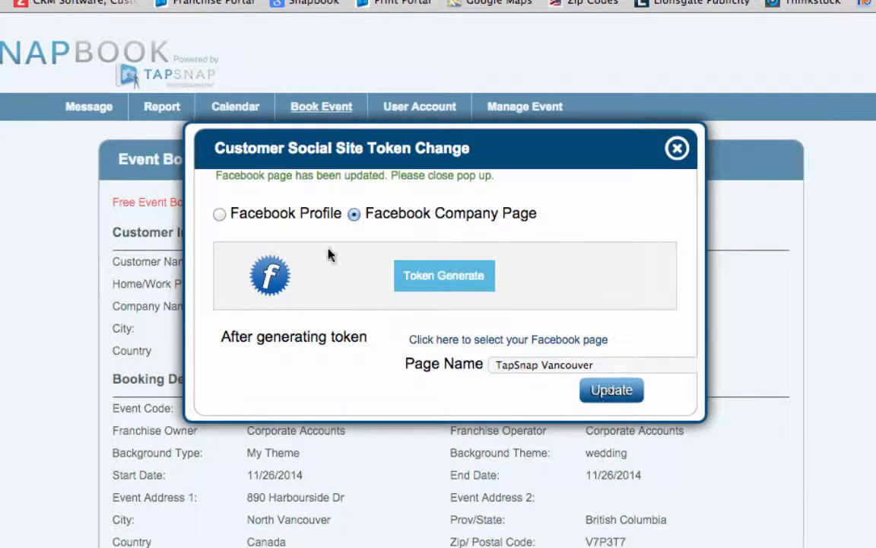
Step: Create the 'Alex and Sierra Wedding' Facebook album from the event's Album Detail section
click(677, 149)
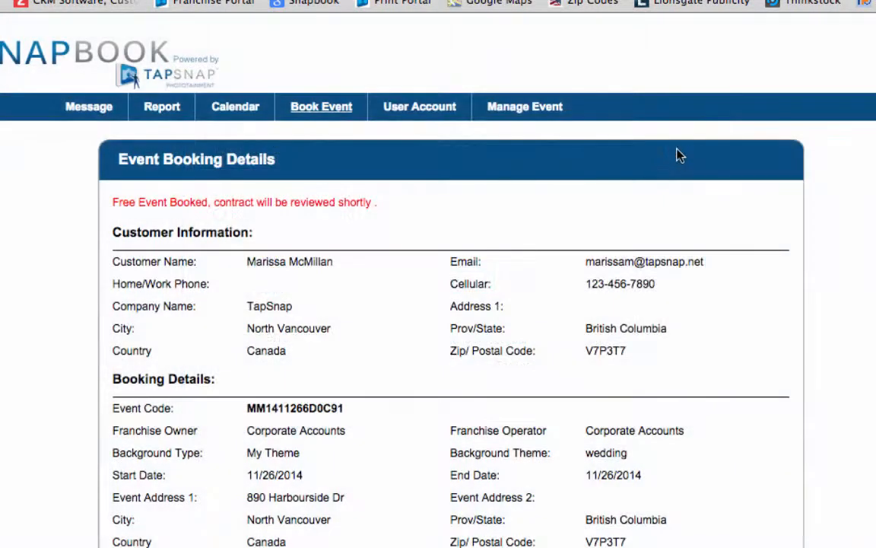
scroll(401, 325, down, 10)
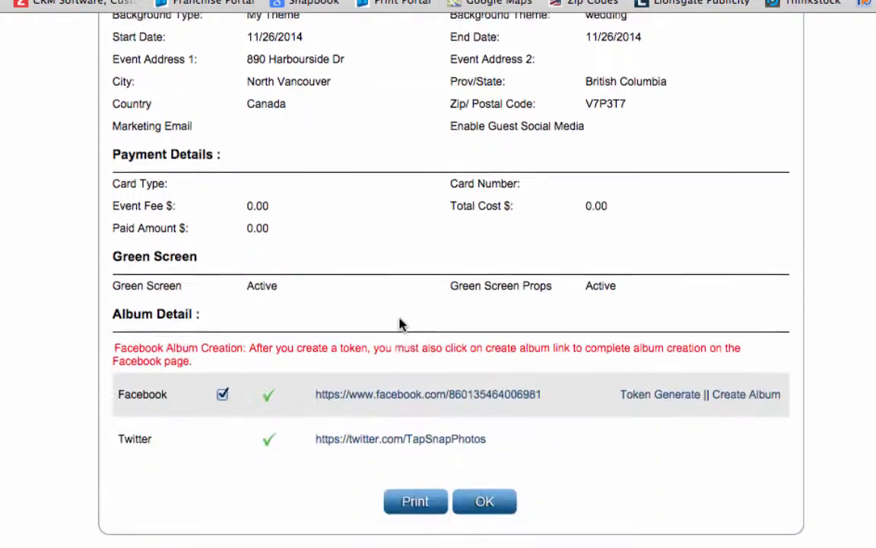
click(751, 379)
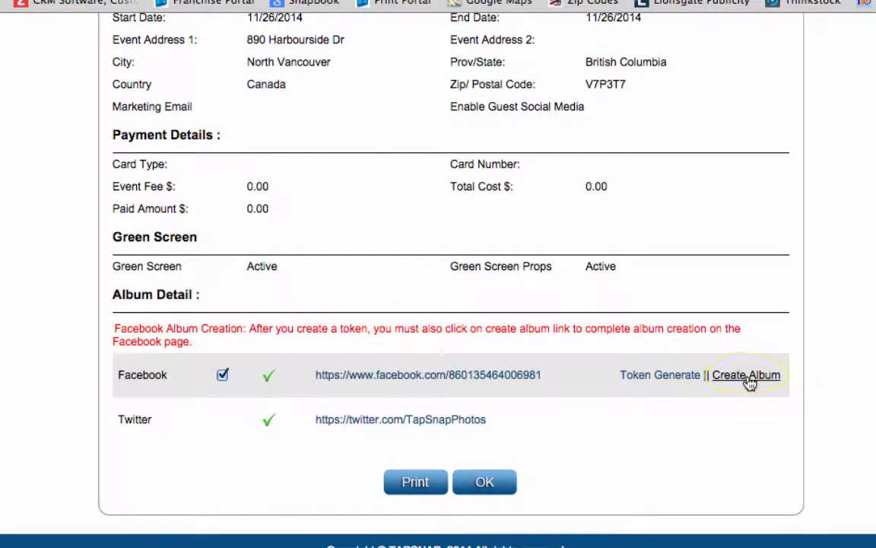
click(750, 380)
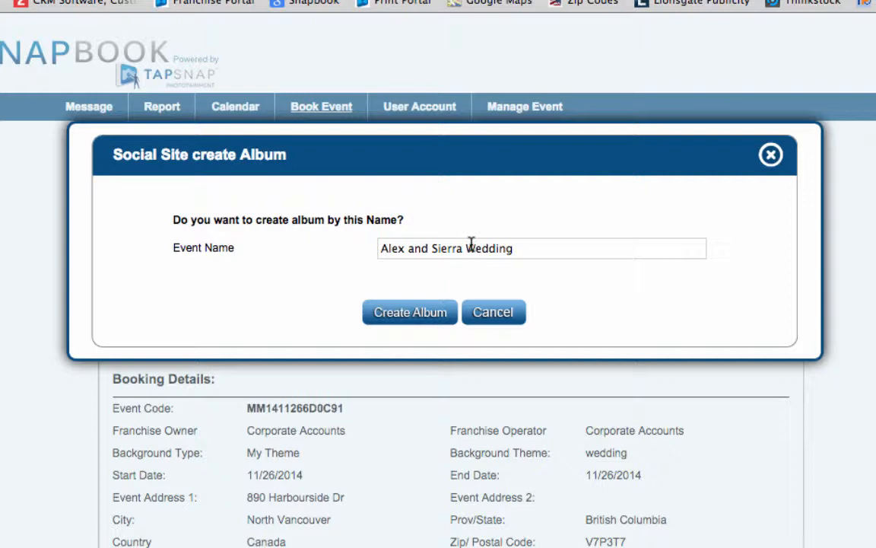
click(419, 320)
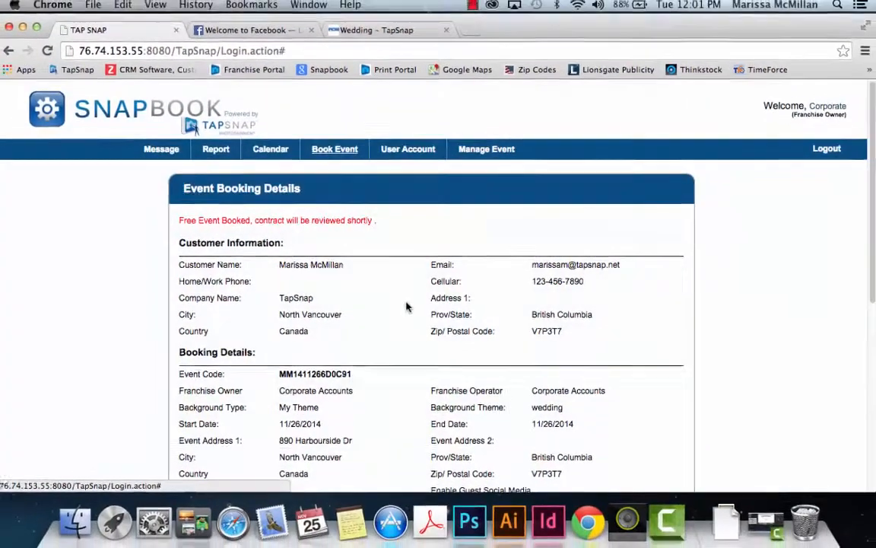
Step: Open the Alex and Sierra Wedding album link from Album Detail in a new tab
scroll(137, 366, down, 5)
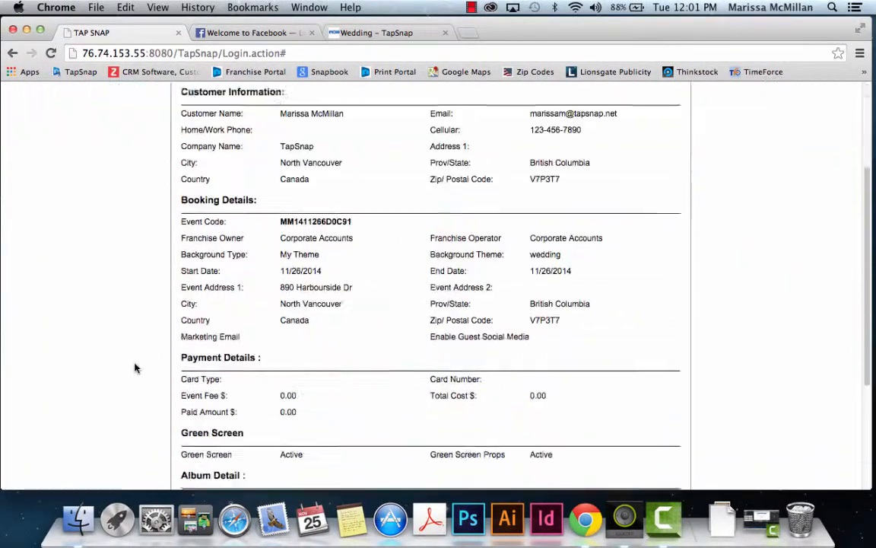
scroll(135, 369, down, 5)
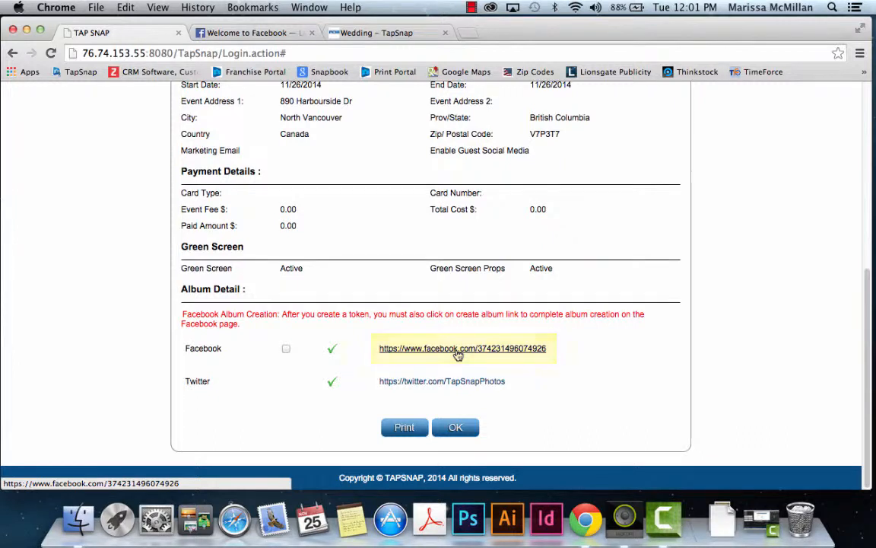
click(457, 350)
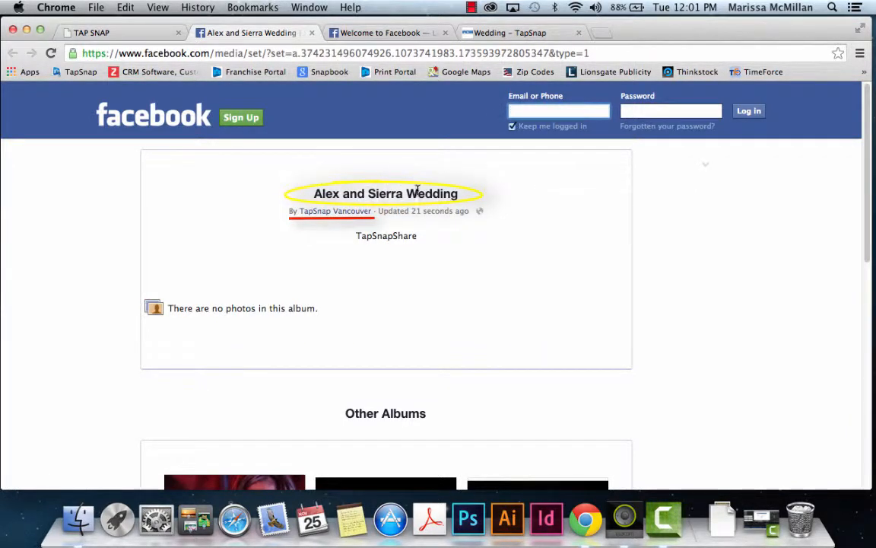
Step: Close the Facebook album tab to return to the Snapbook event summary
click(311, 33)
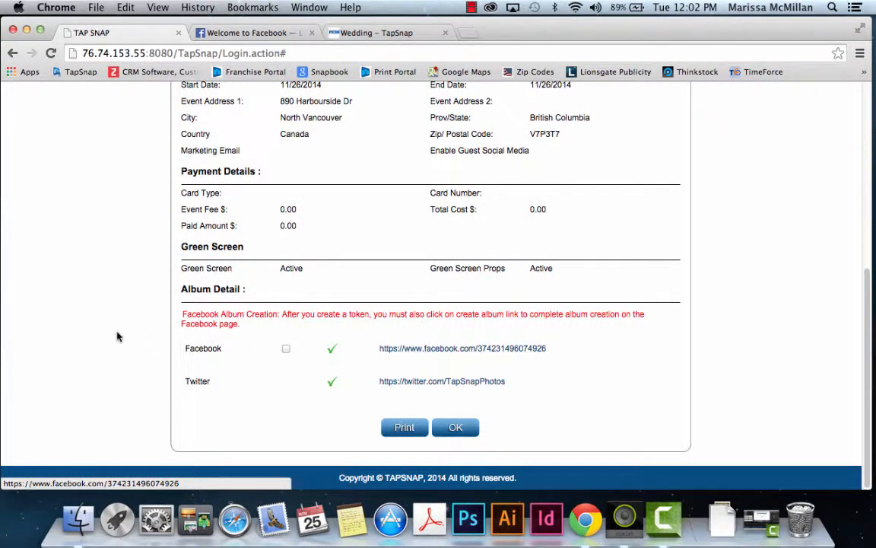
Step: Go to Manage Event to see the North Vancouver event starting 11/26/2014 listed
scroll(114, 335, up, 5)
scroll(113, 335, up, 3)
scroll(113, 335, down, 3)
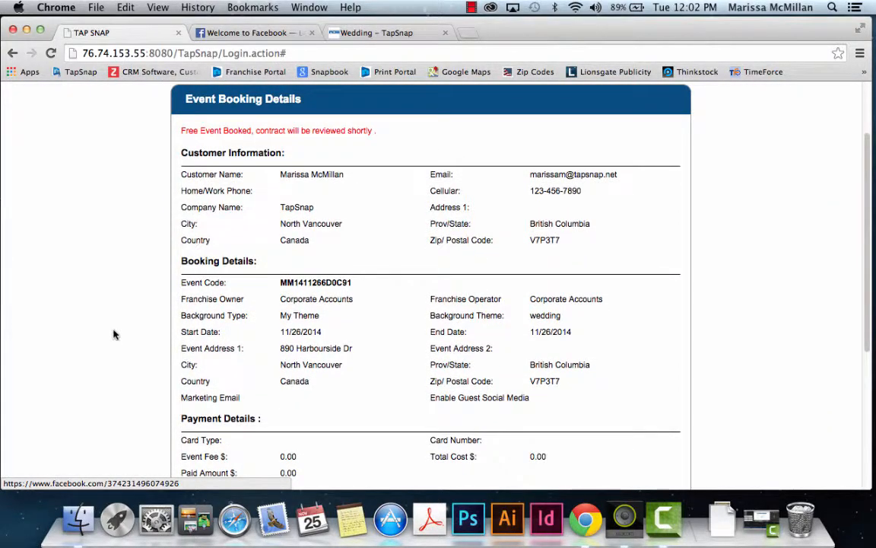
scroll(114, 335, up, 3)
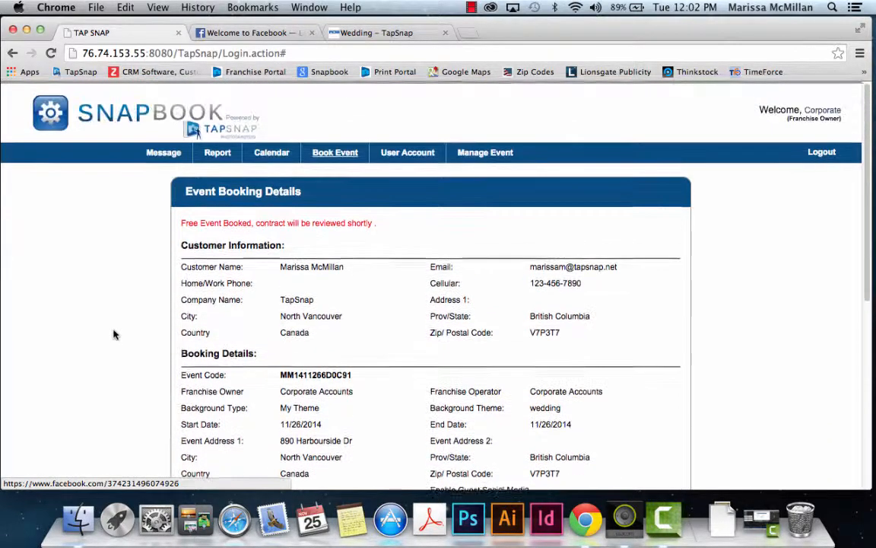
mouse_move(453, 156)
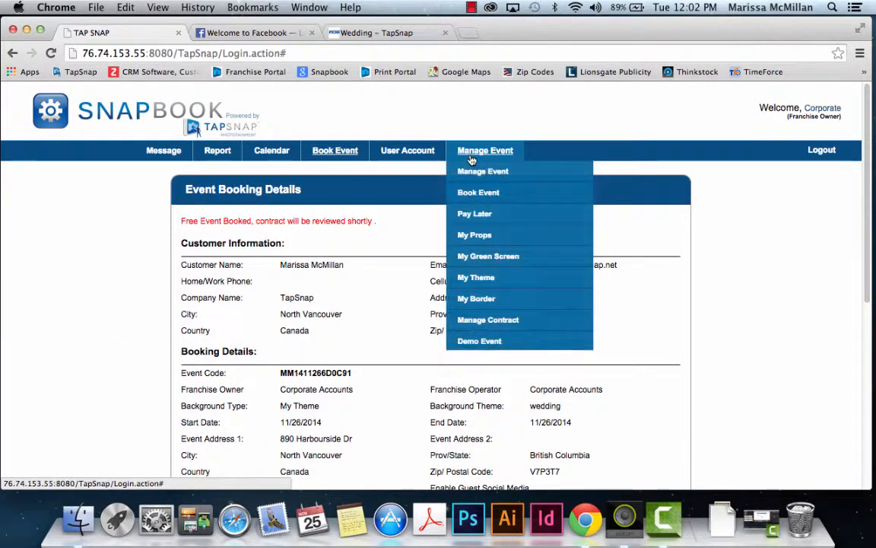
click(475, 174)
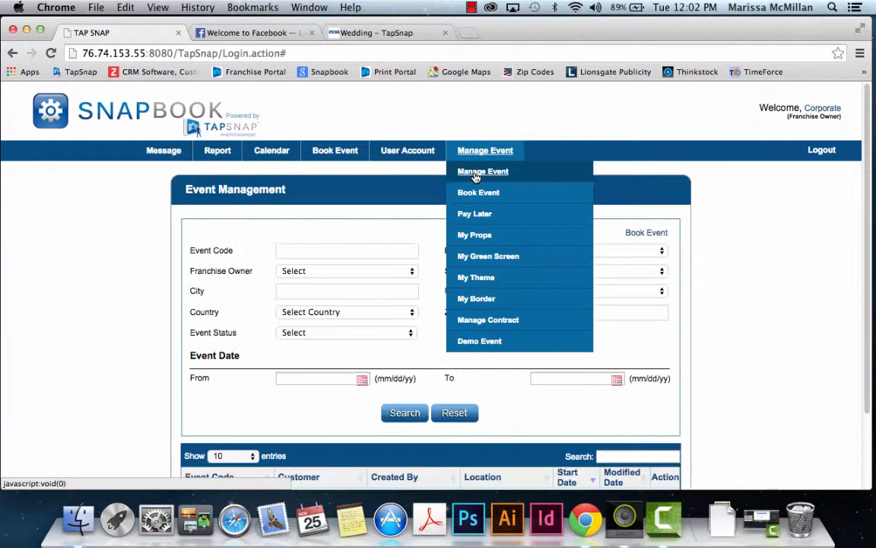
scroll(141, 366, down, 1)
scroll(145, 388, down, 2)
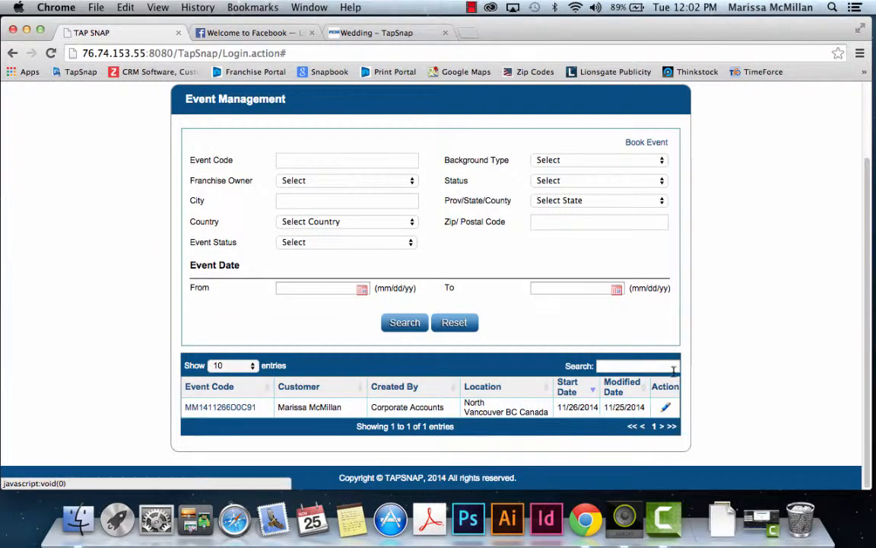
click(667, 411)
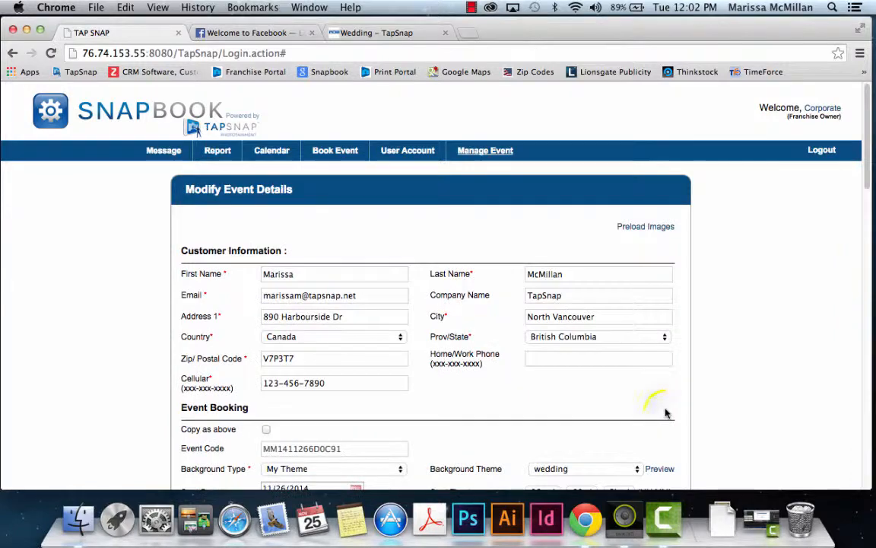
scroll(667, 414, down, 1)
scroll(666, 414, down, 5)
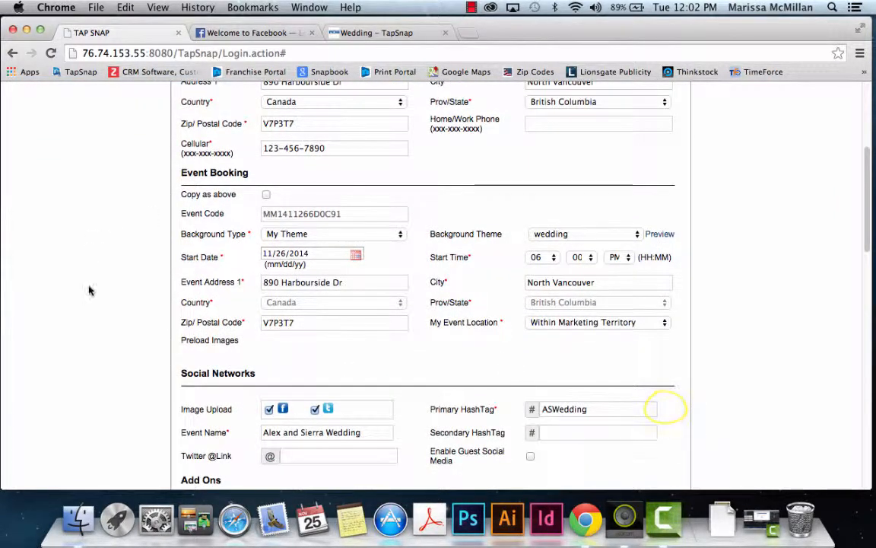
scroll(88, 290, down, 2)
scroll(88, 291, down, 2)
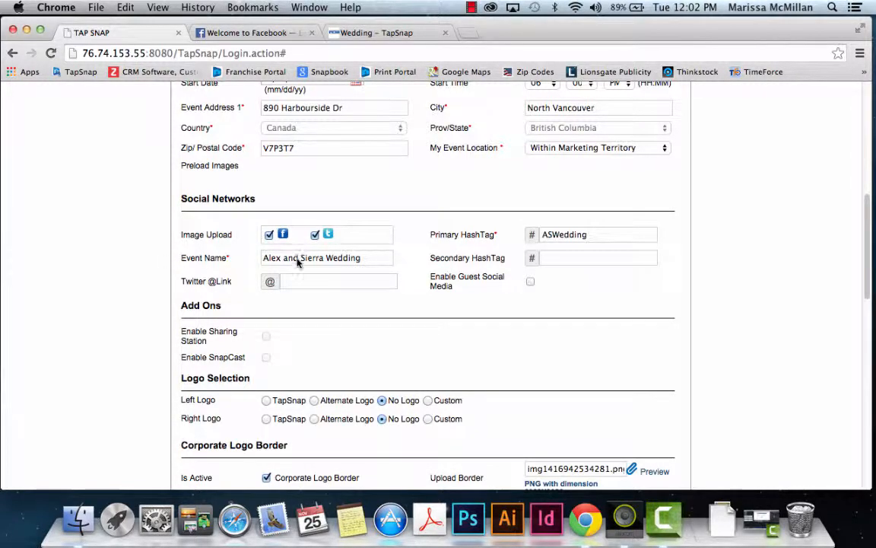
scroll(151, 268, down, 8)
scroll(151, 268, up, 10)
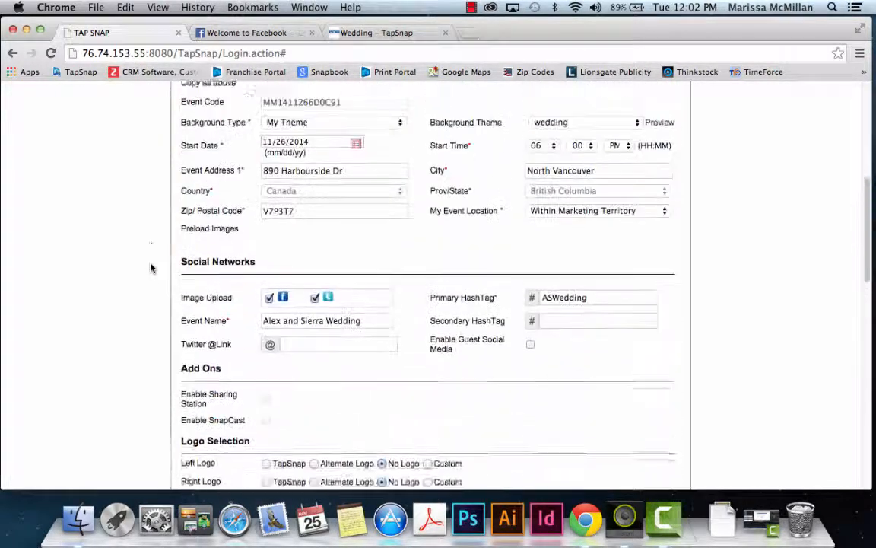
scroll(151, 267, up, 10)
scroll(151, 267, down, 3)
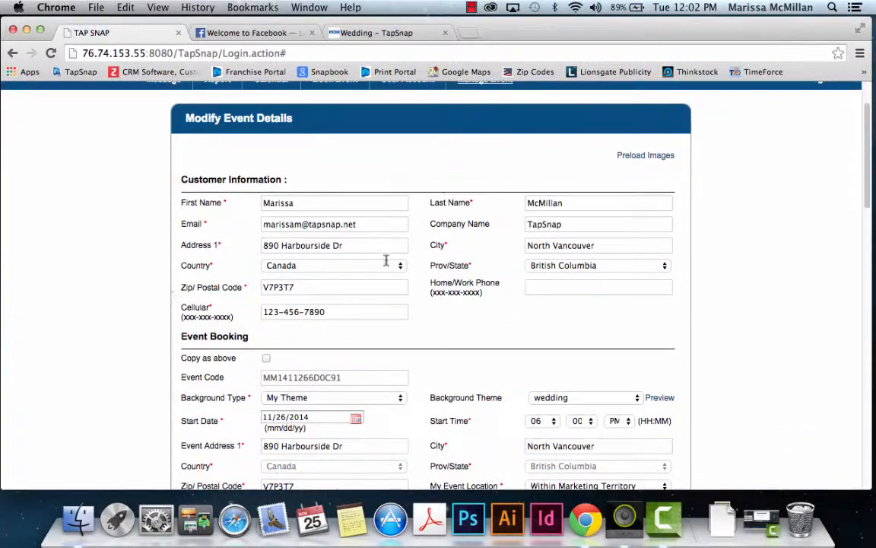
scroll(432, 348, down, 15)
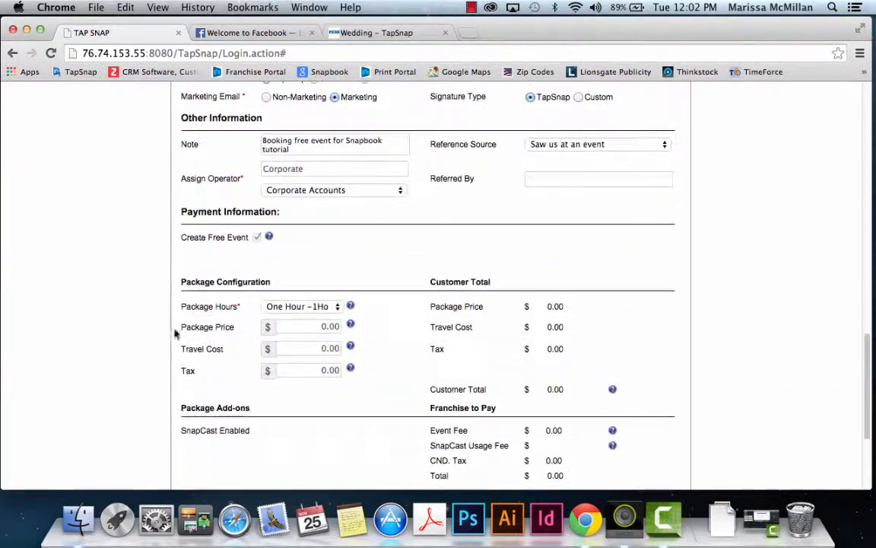
scroll(175, 332, down, 5)
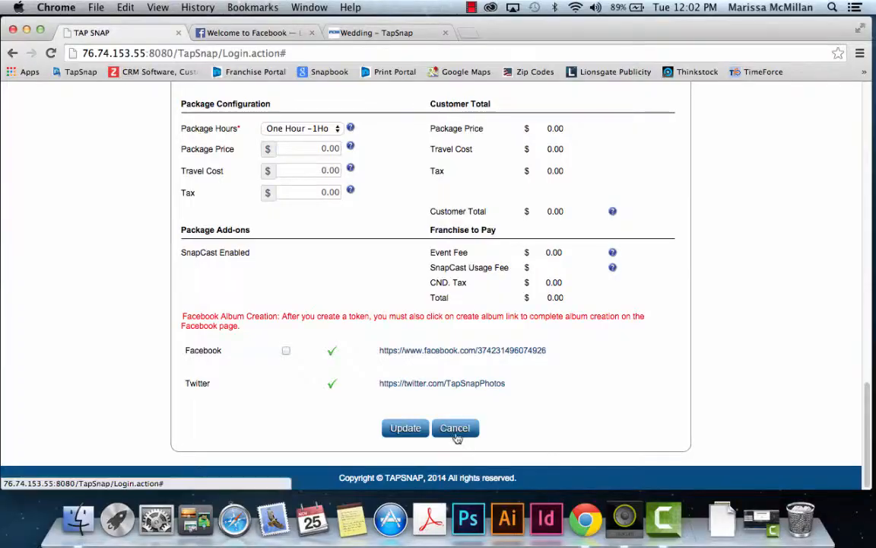
click(456, 429)
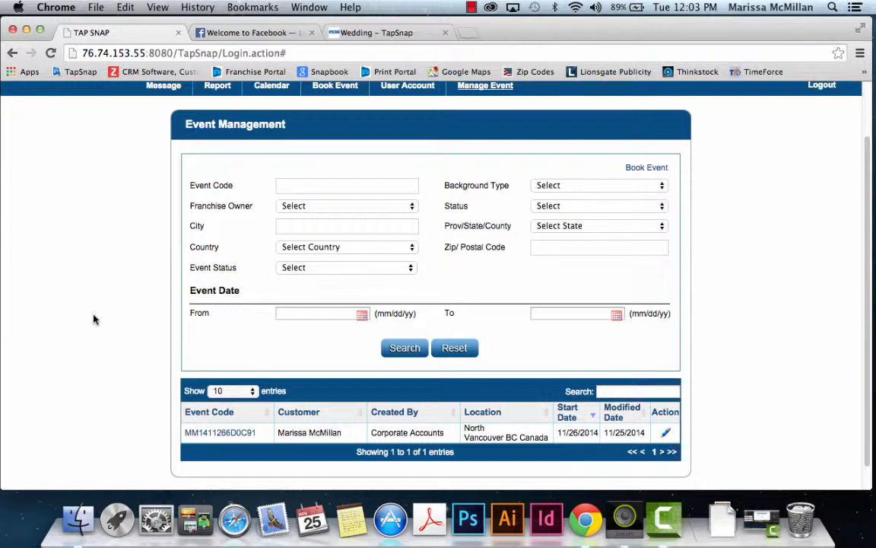
scroll(94, 320, up, 2)
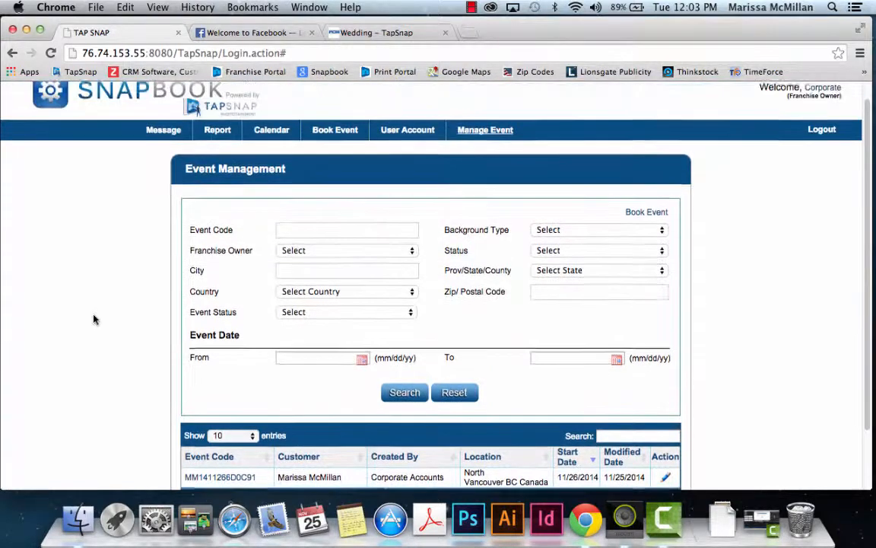